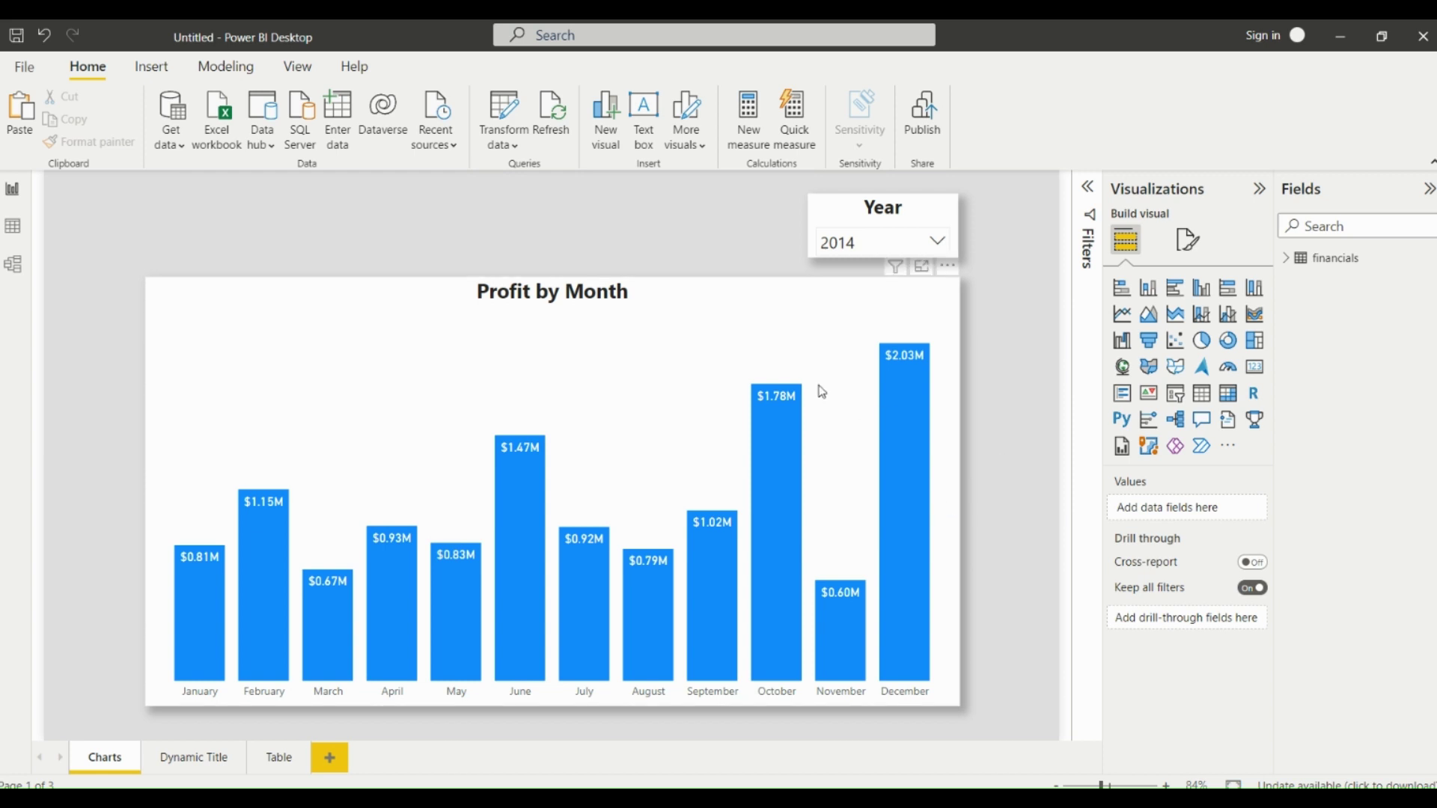
Open conditional formatting for the column colors of the Profit by Month chart and set the format style to Rules.
left_click(602, 315)
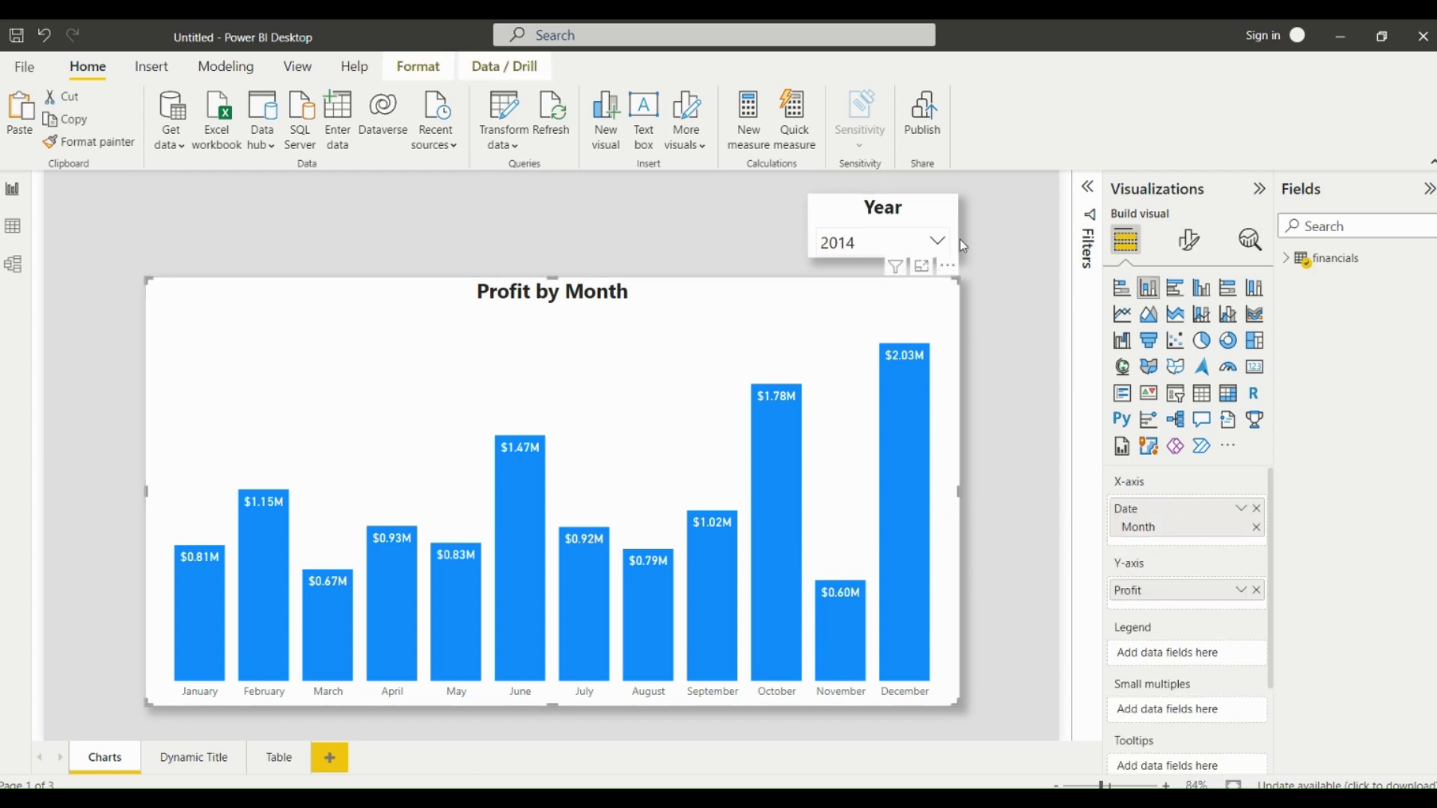
left_click(1190, 253)
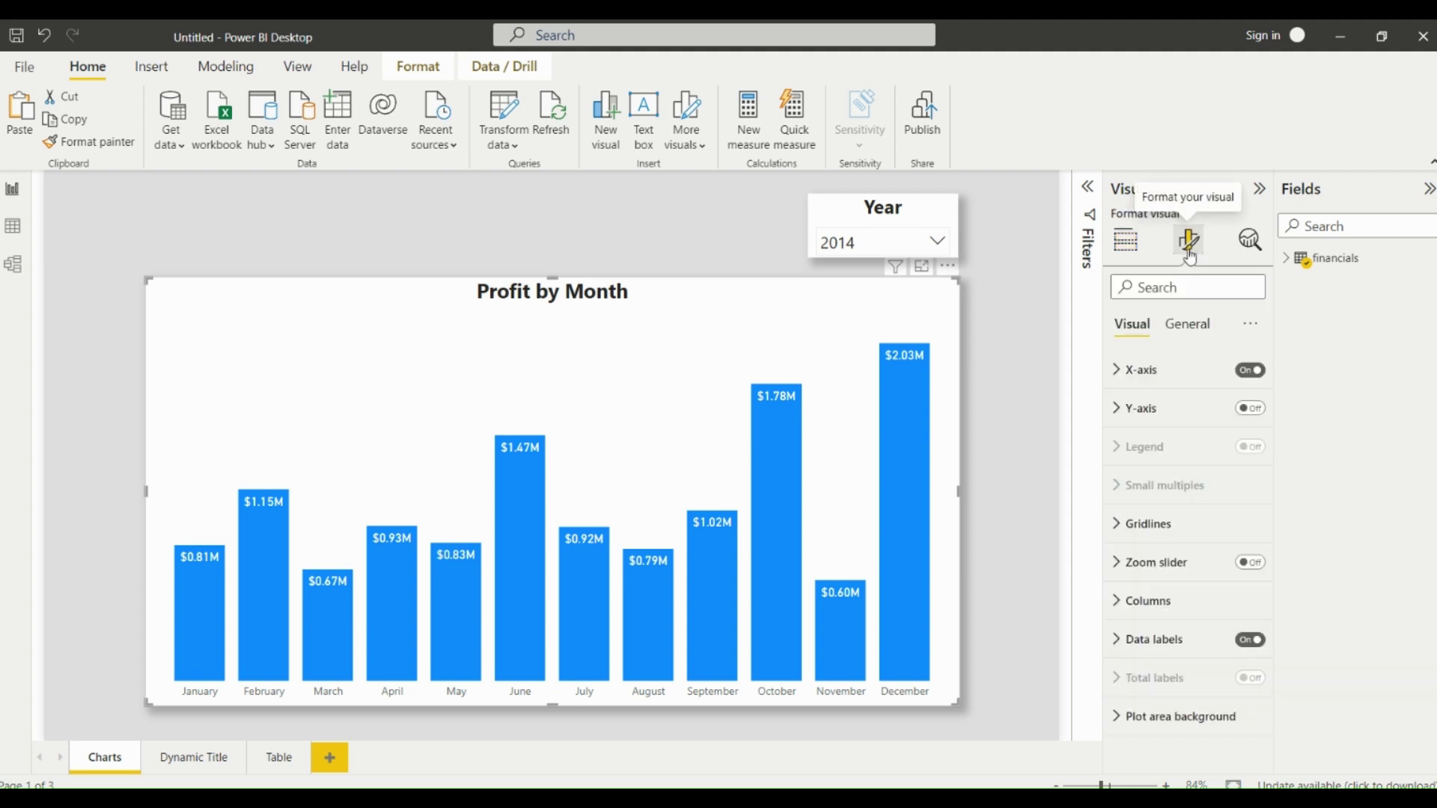
left_click(1119, 604)
scroll(1160, 646, "down", 2)
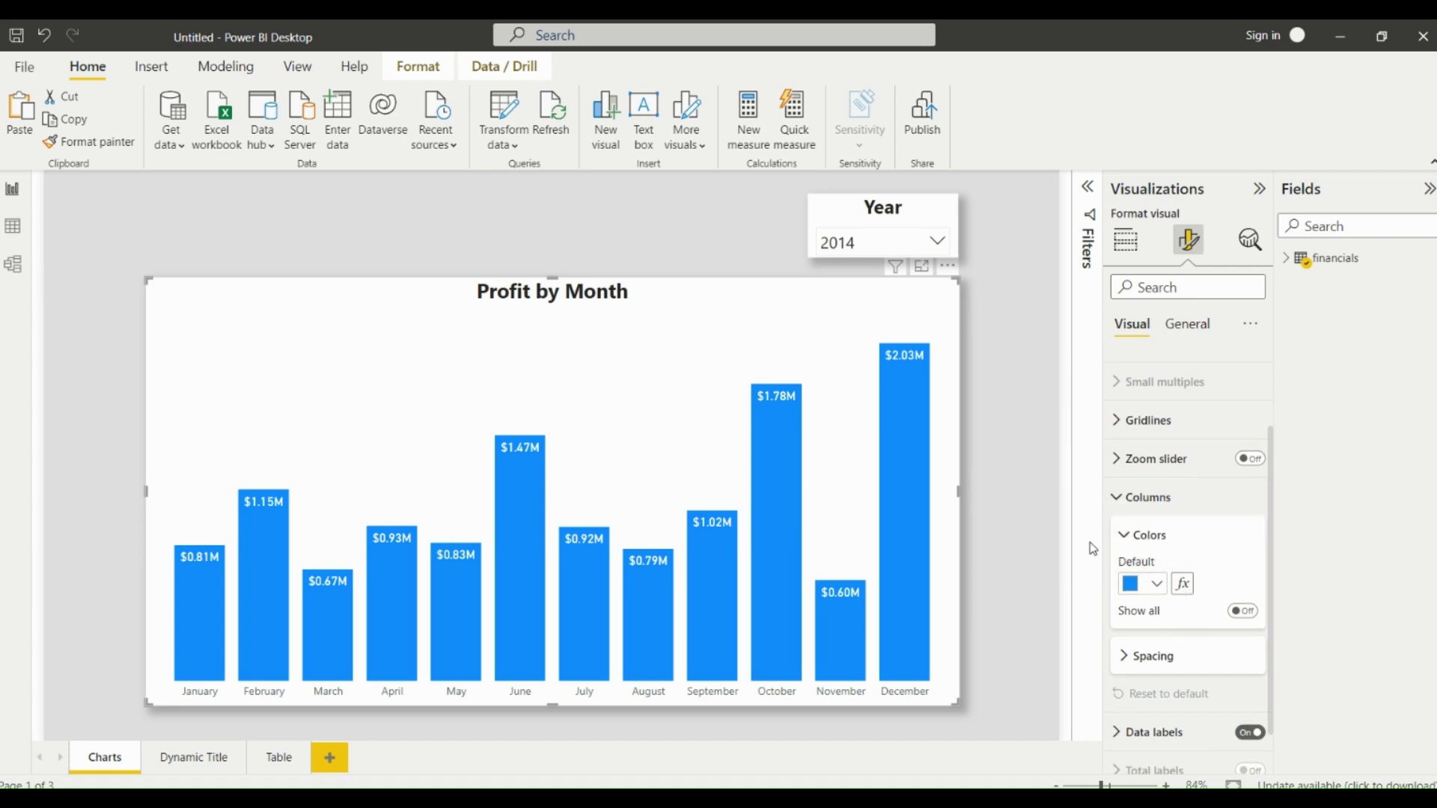
left_click(1183, 584)
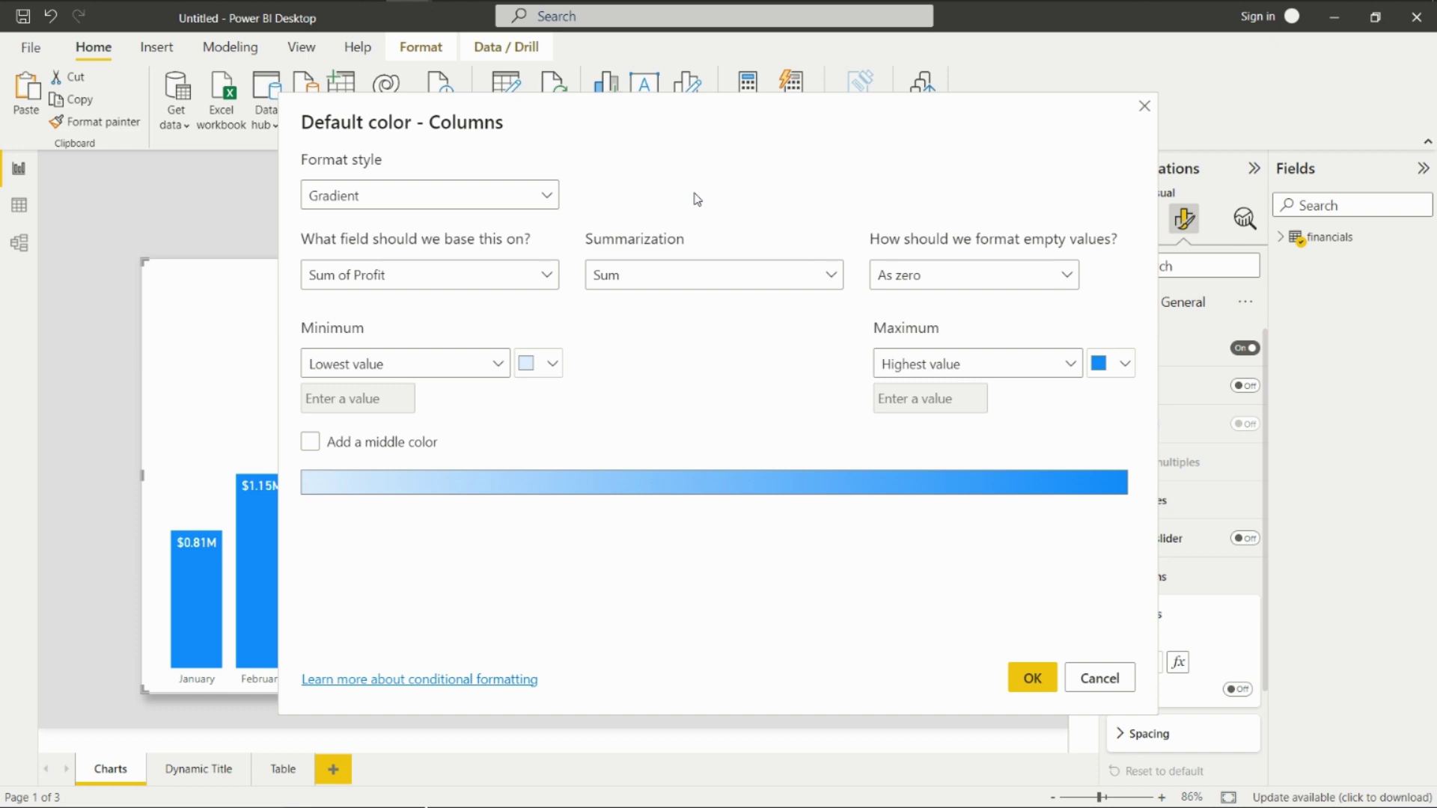
left_click(427, 199)
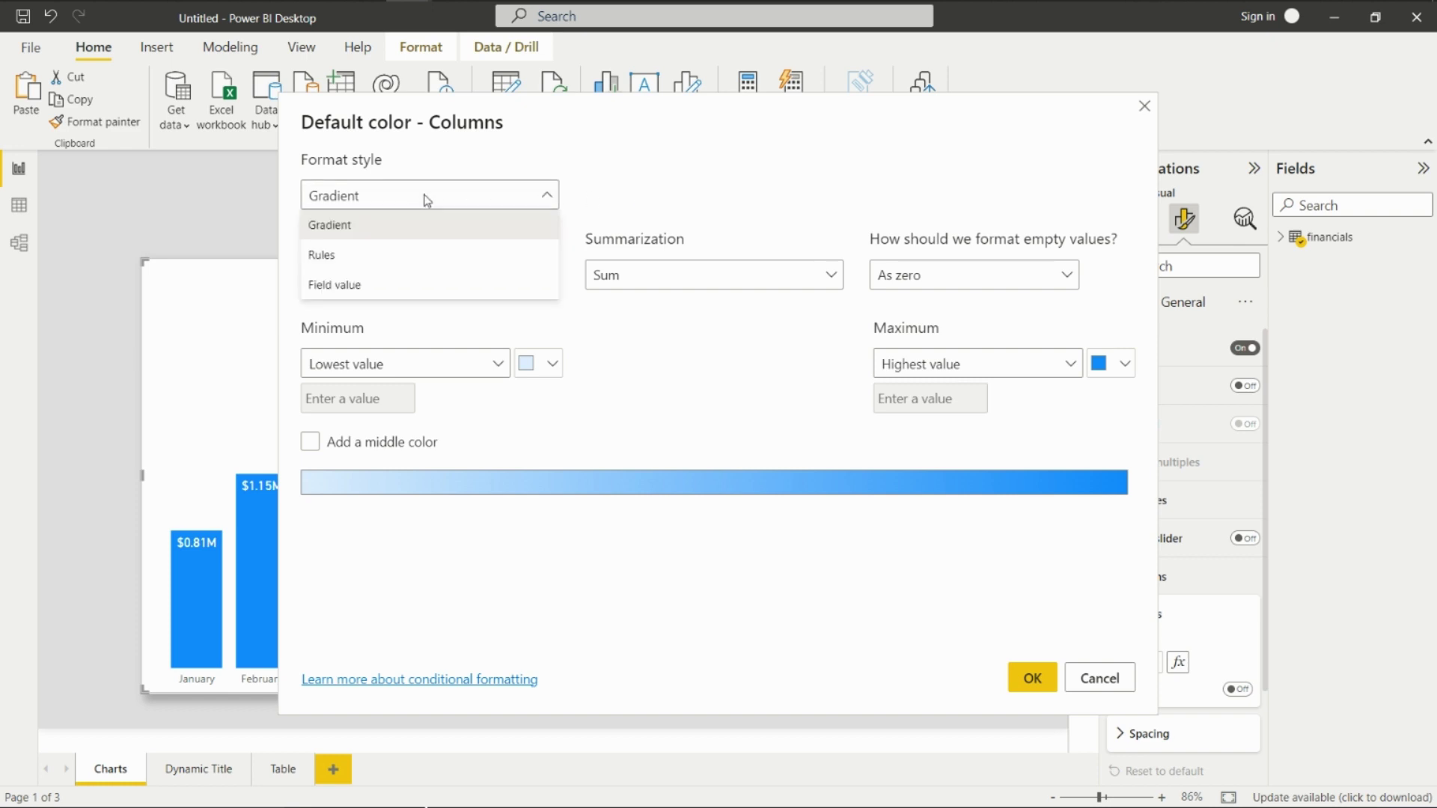
left_click(385, 256)
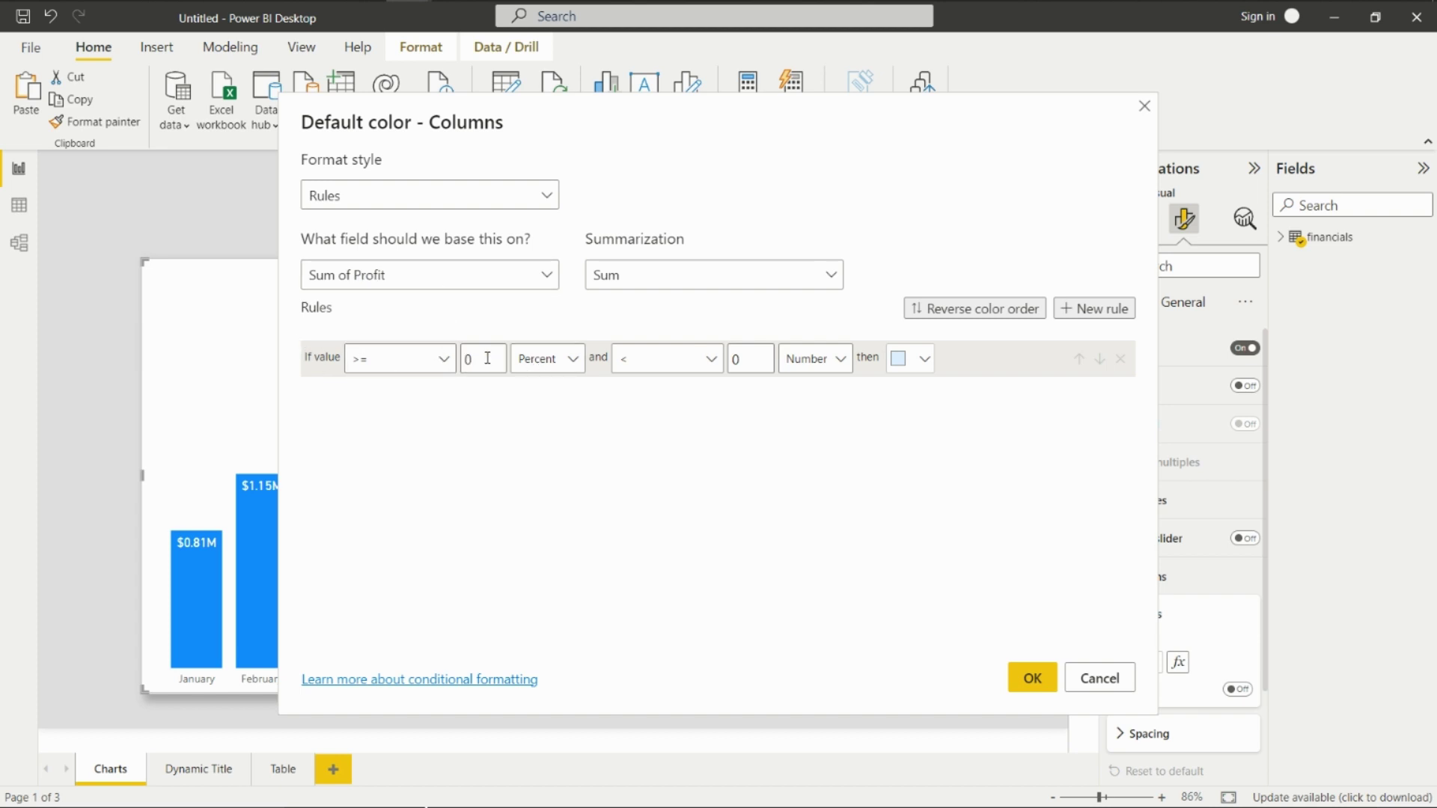
Define the first rule's range as greater than or equal to 0 and less than 1000000, with both limits as numbers.
key("BackSpace")
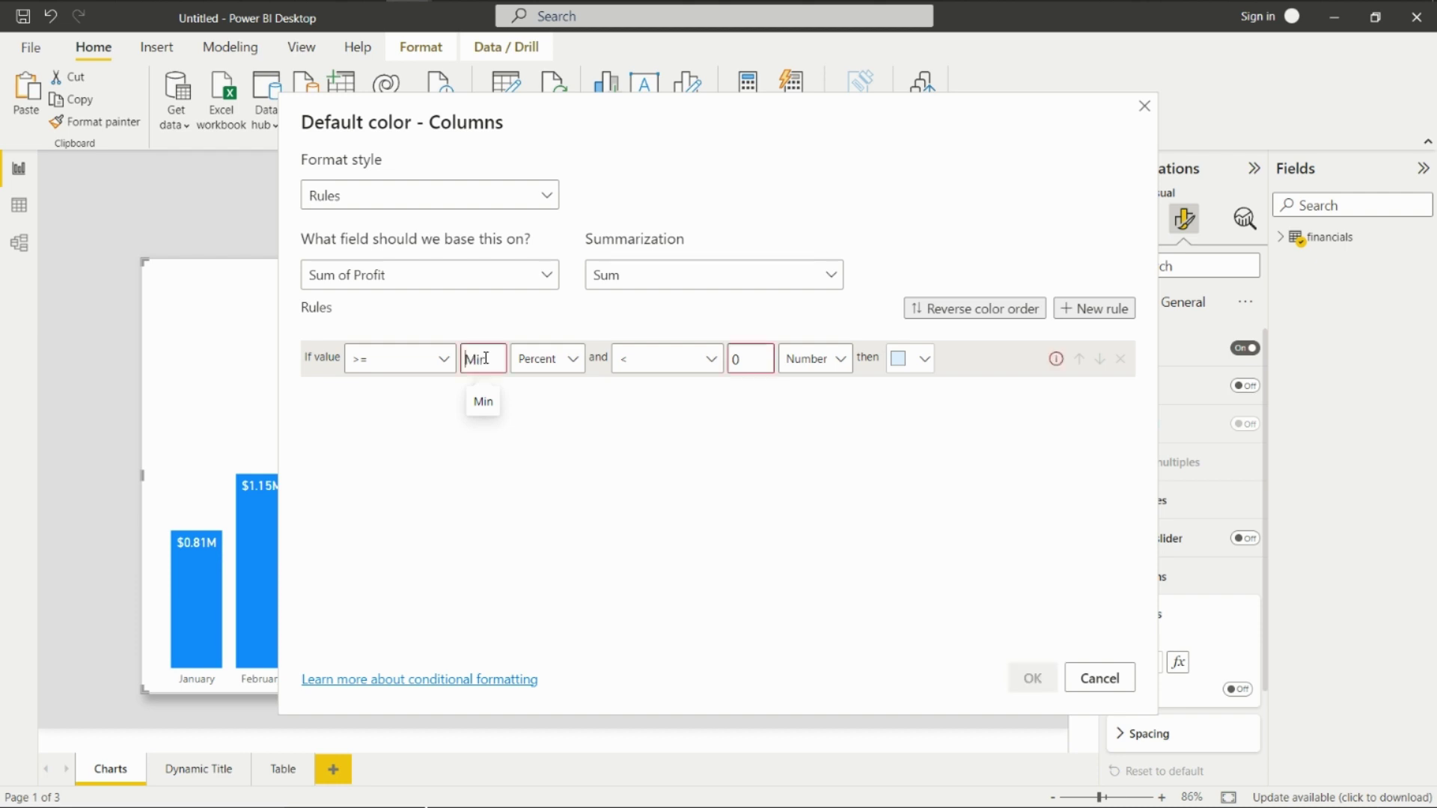
type("0")
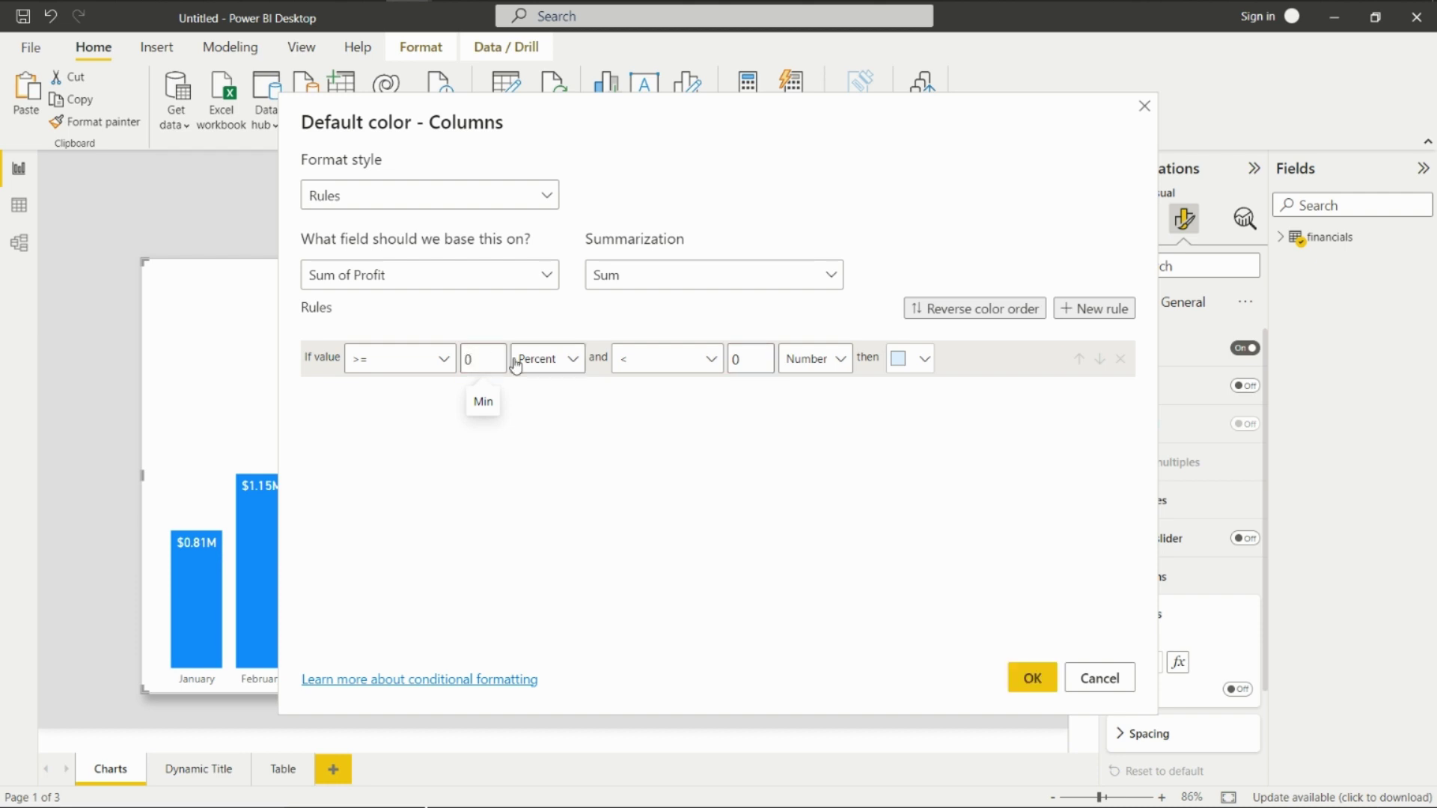
left_click(551, 362)
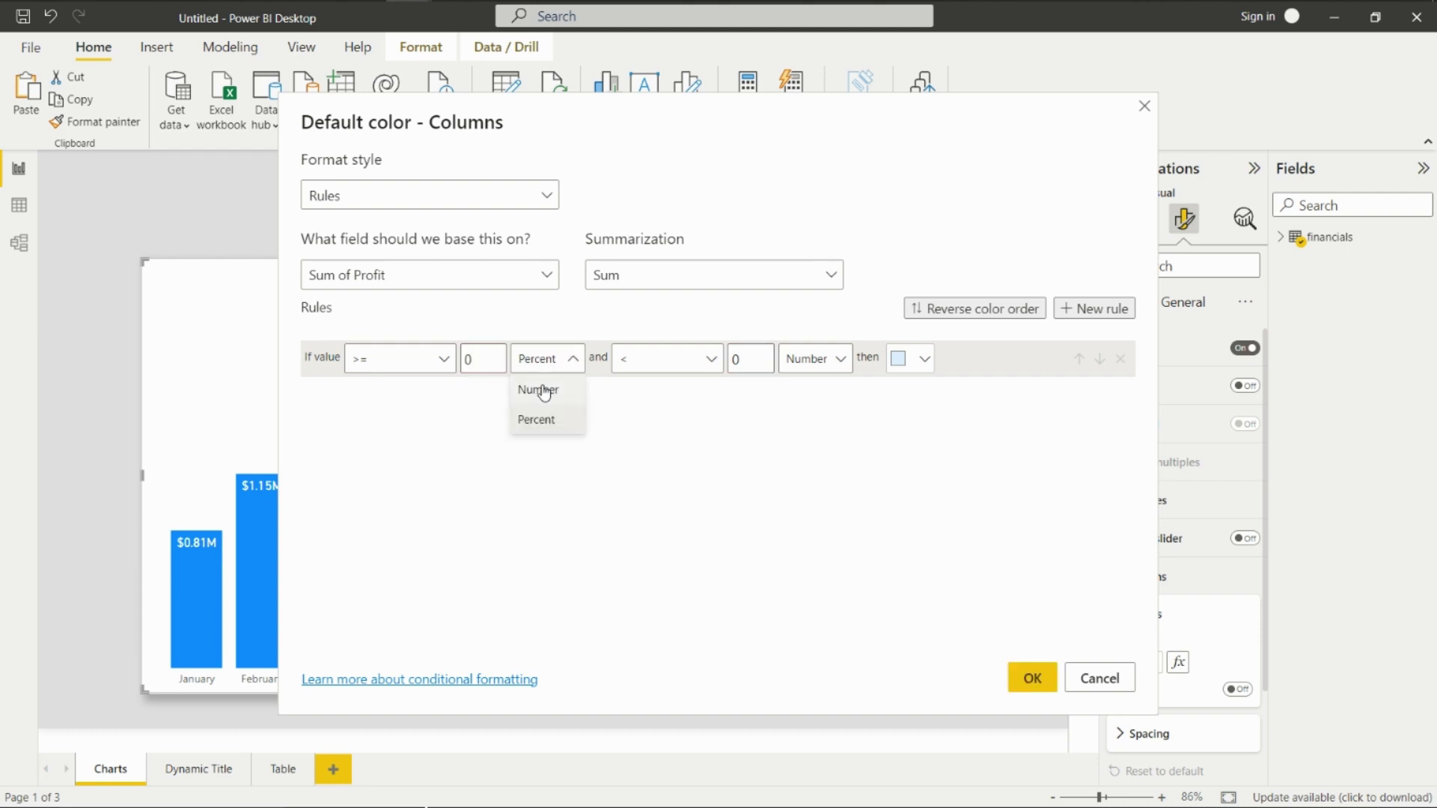
left_click(545, 390)
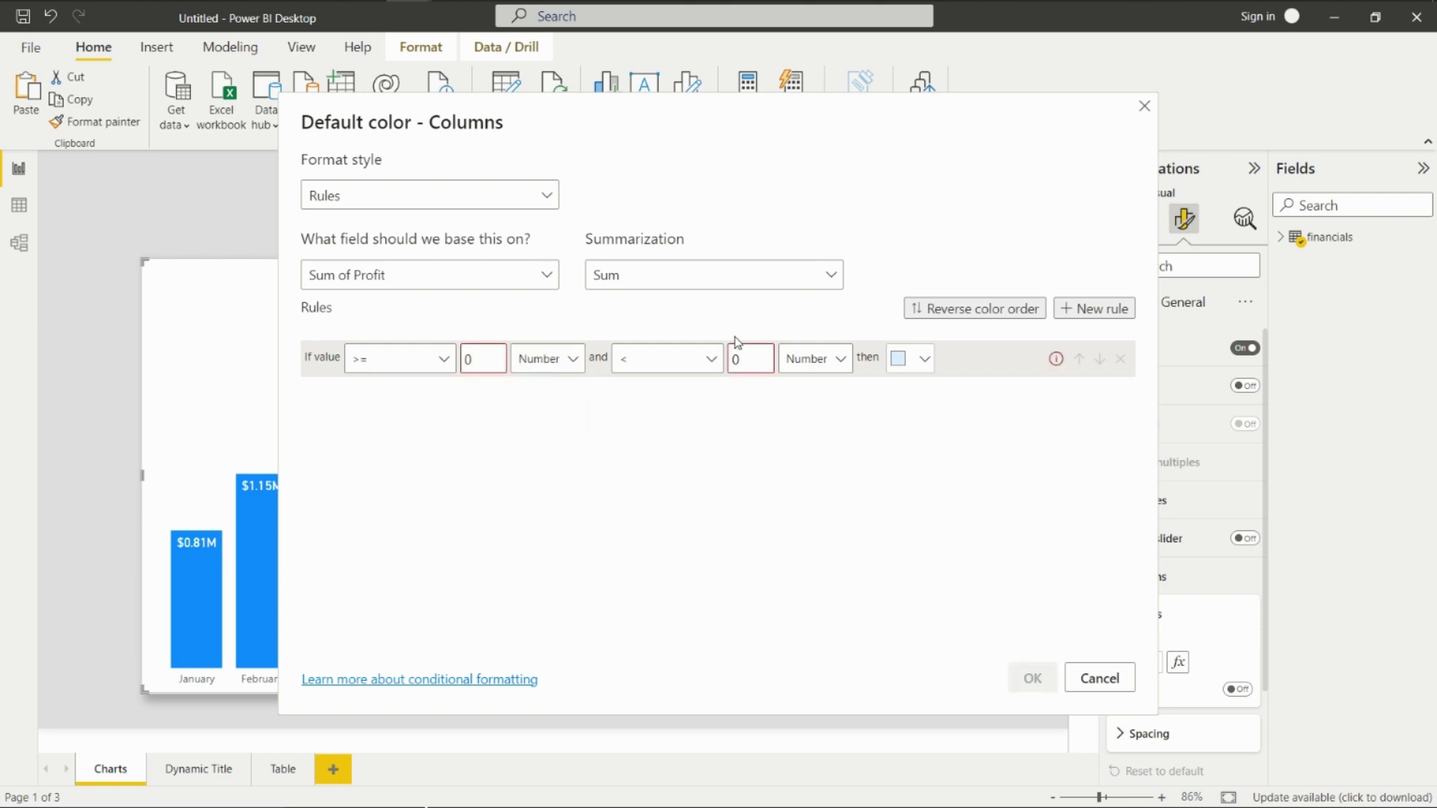
left_click(764, 359)
key("BackSpace")
type("100")
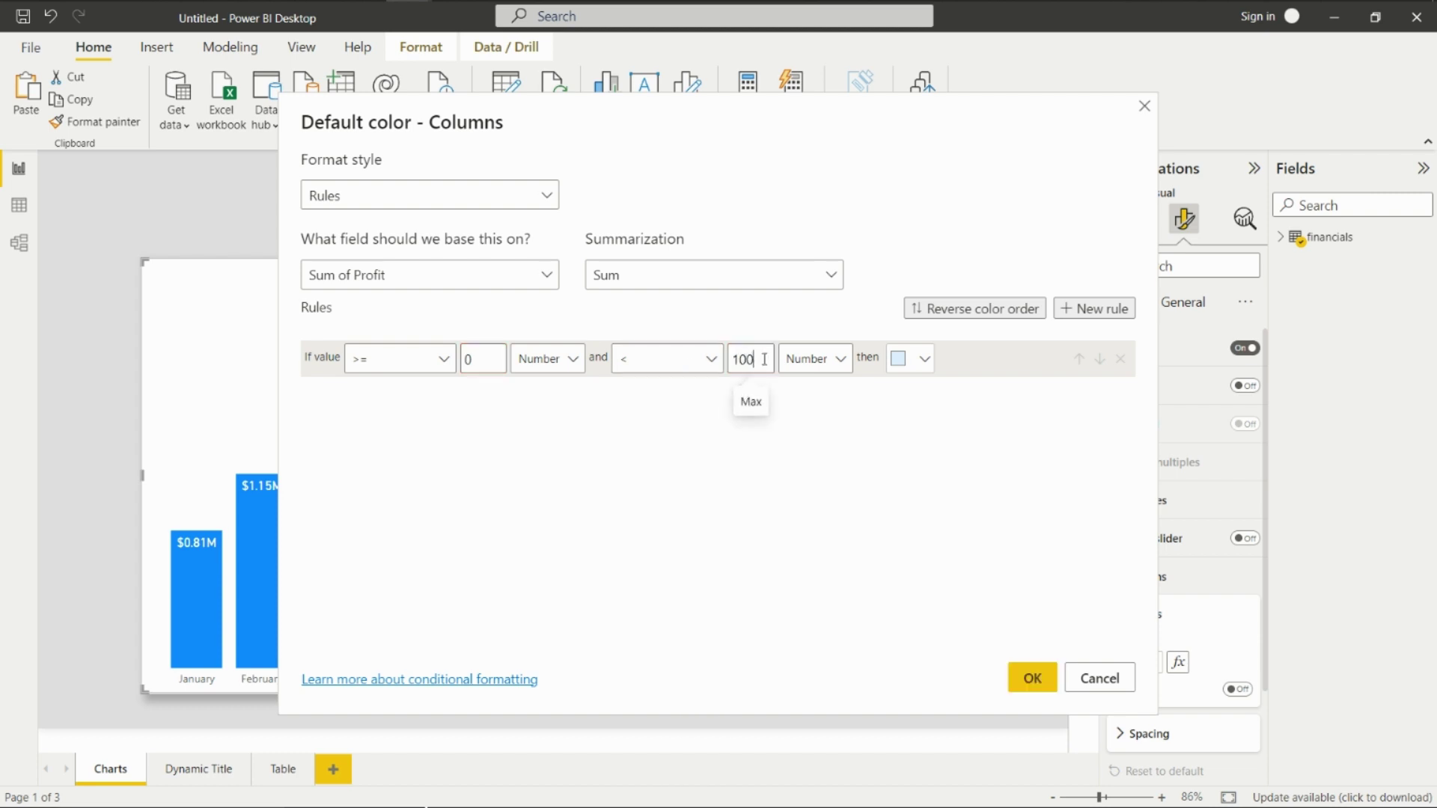
type("0000")
Give the first rule the custom red color #C61818.
left_click(926, 358)
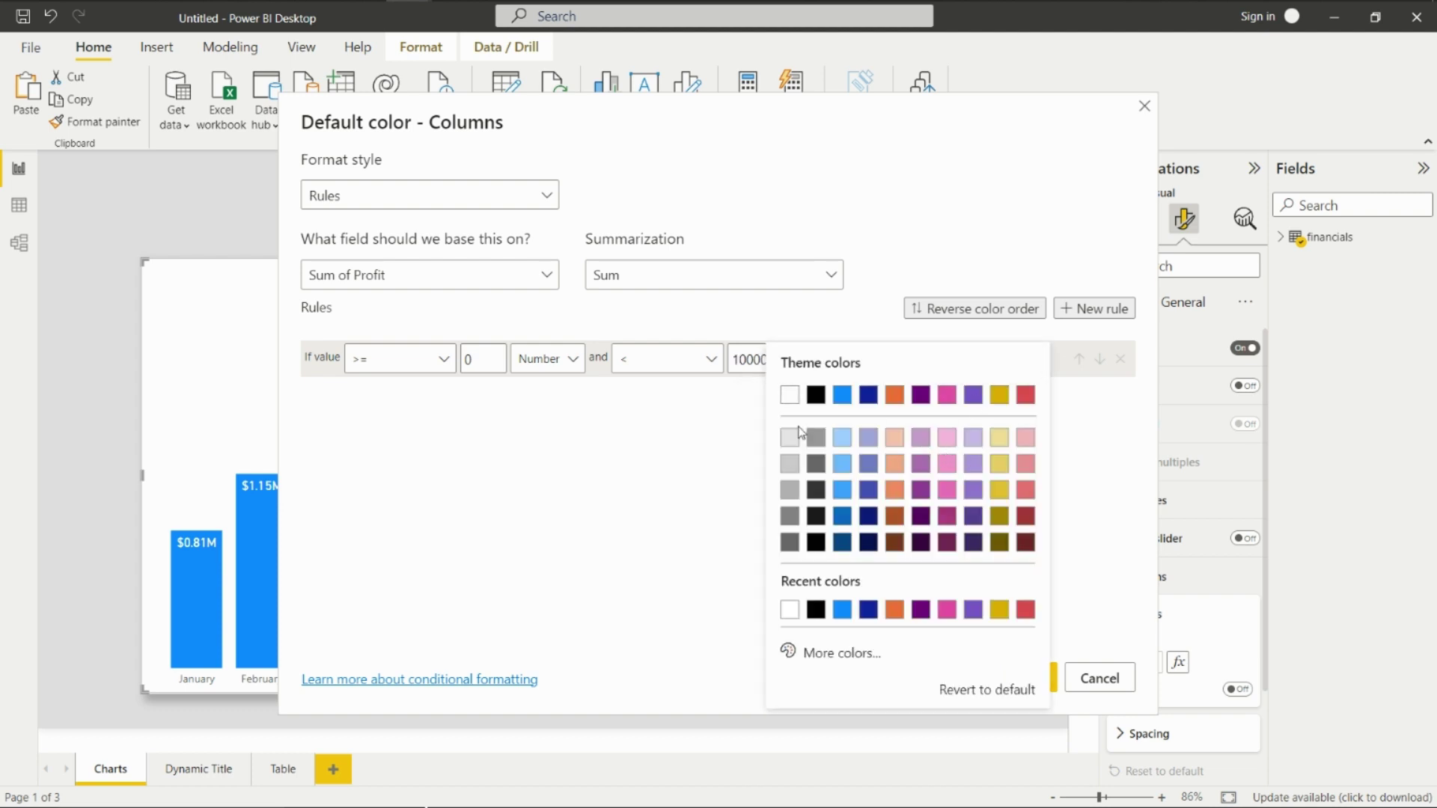
left_click(809, 654)
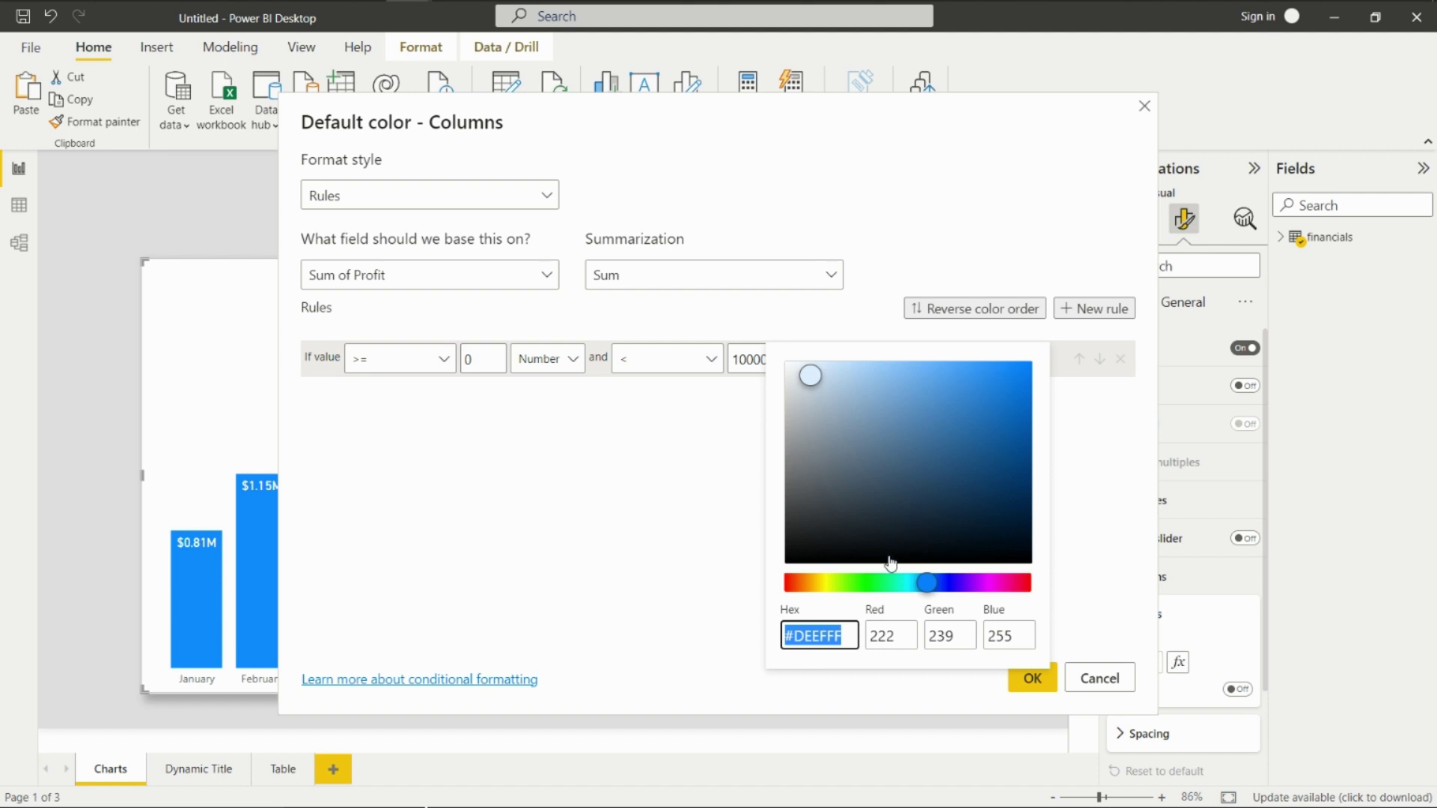
left_click_drag(930, 583, 784, 585)
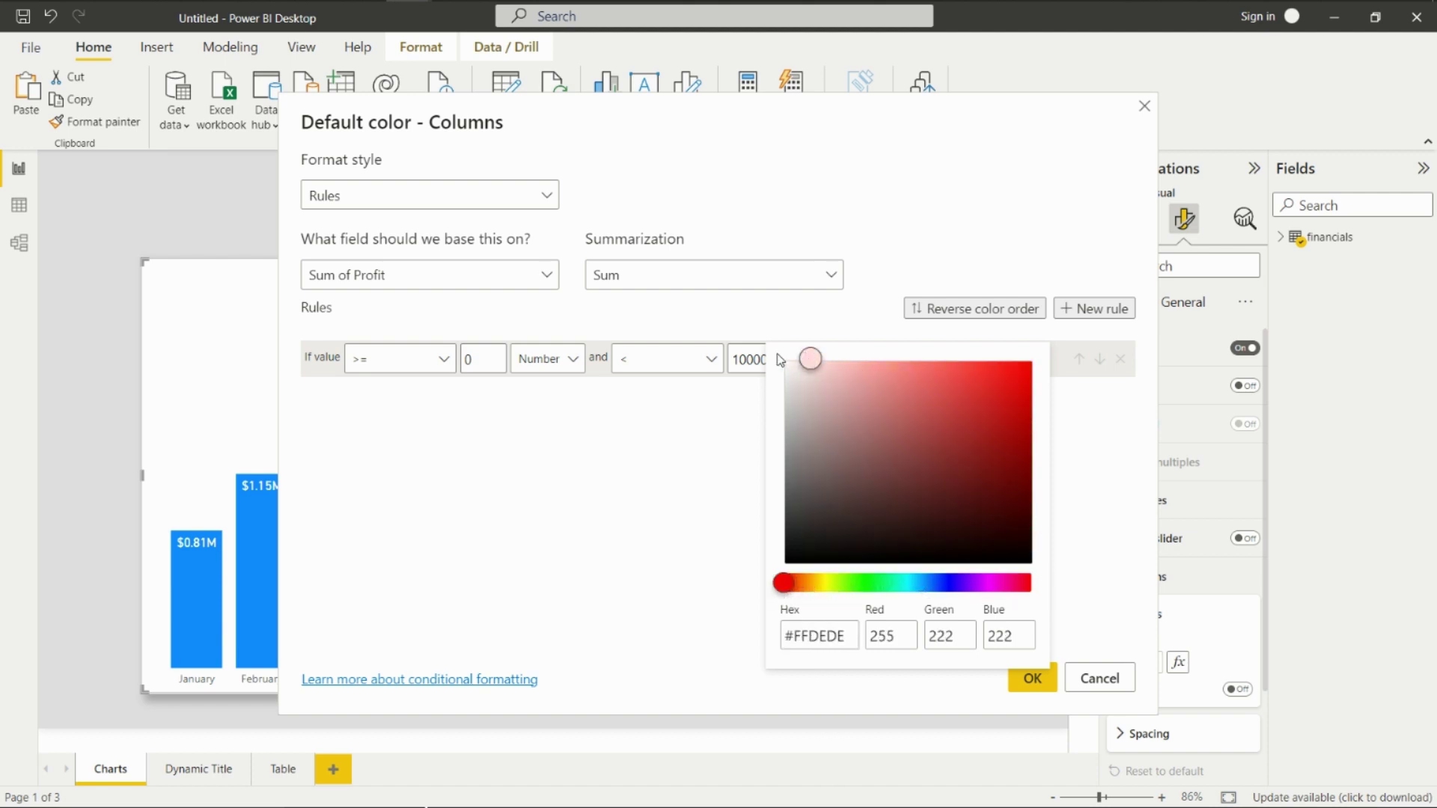
left_click_drag(810, 365, 995, 405)
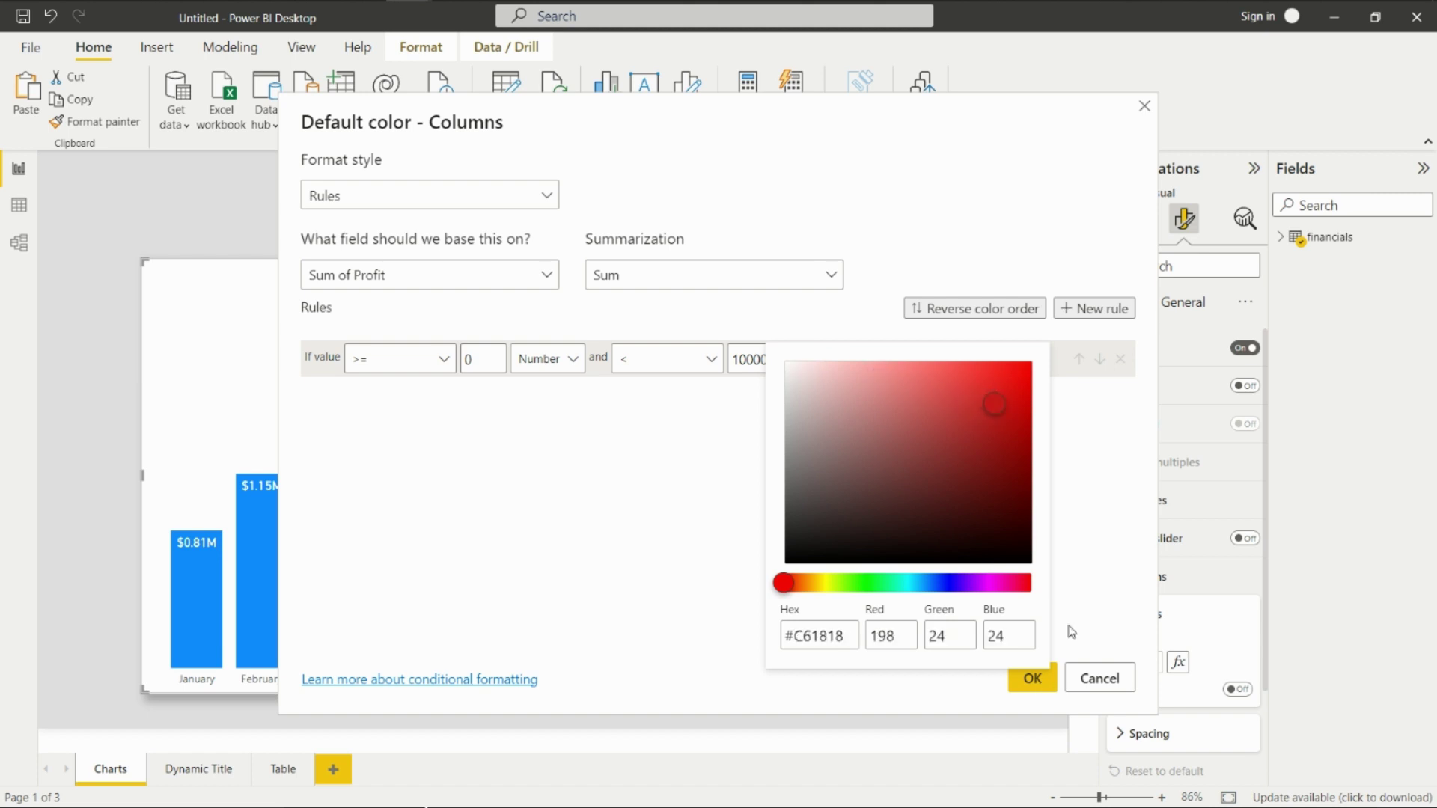
left_click(1116, 537)
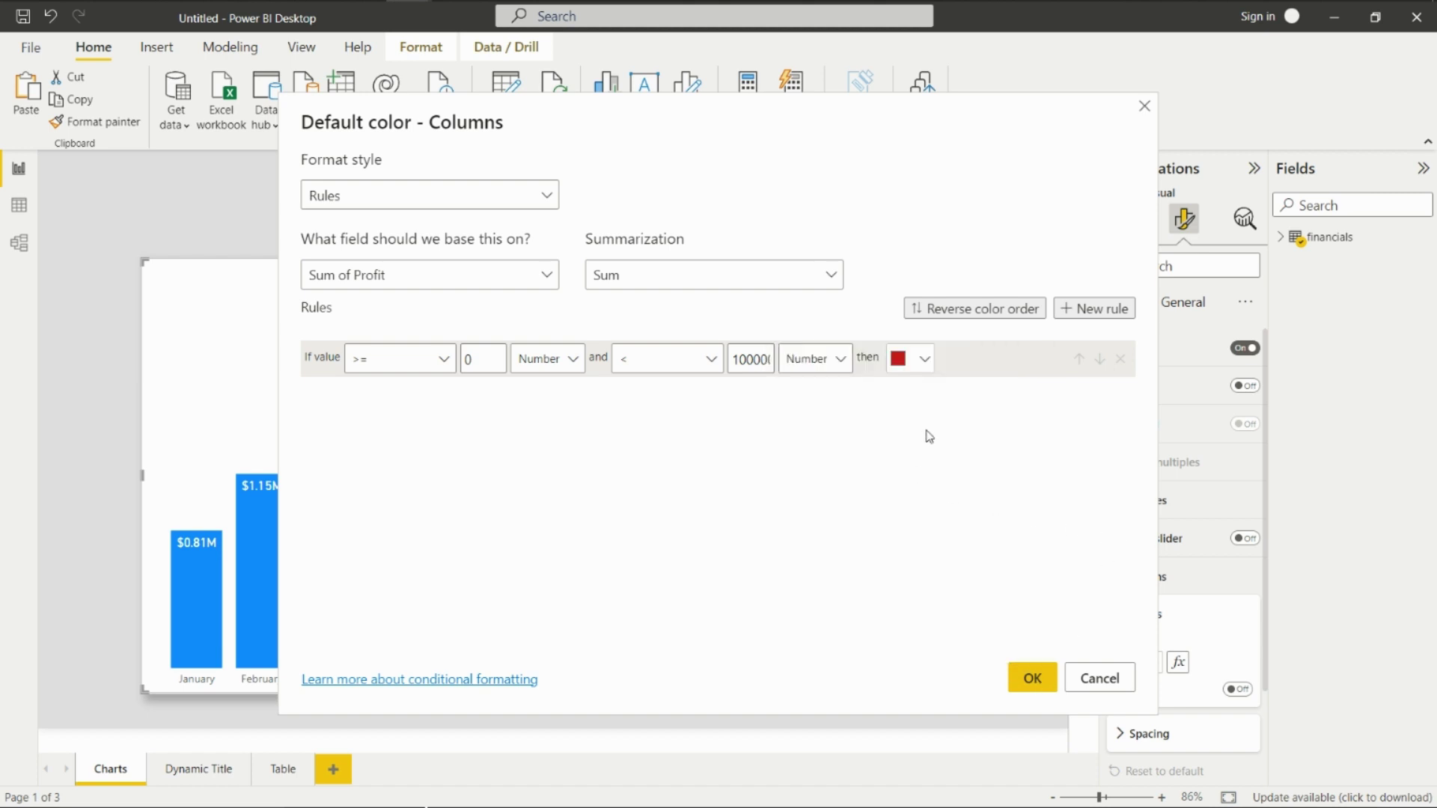
Add a second rule for values greater than or equal to 1000000 and less than 1500000, with both limits as numbers.
left_click(1071, 314)
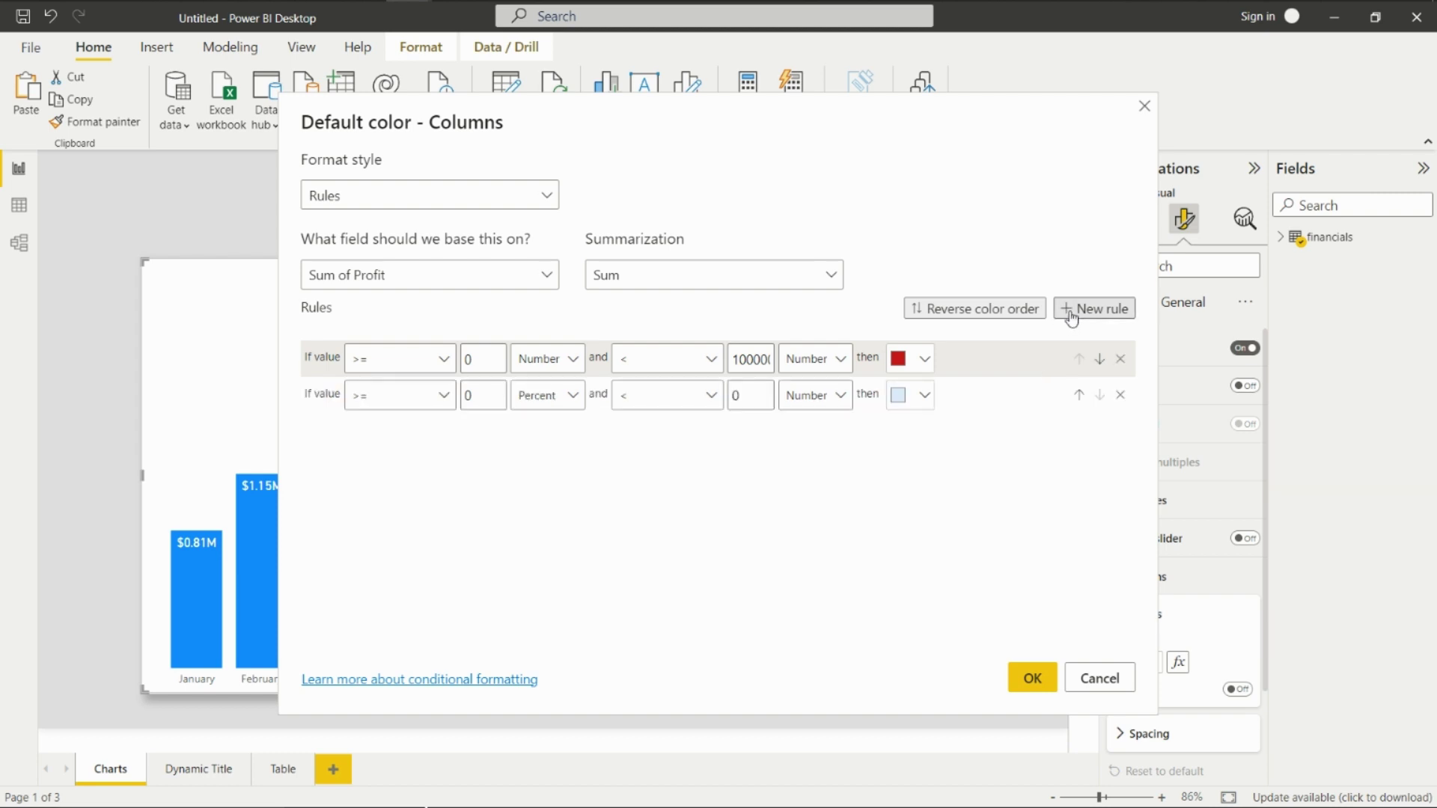
left_click(467, 395)
type("1000")
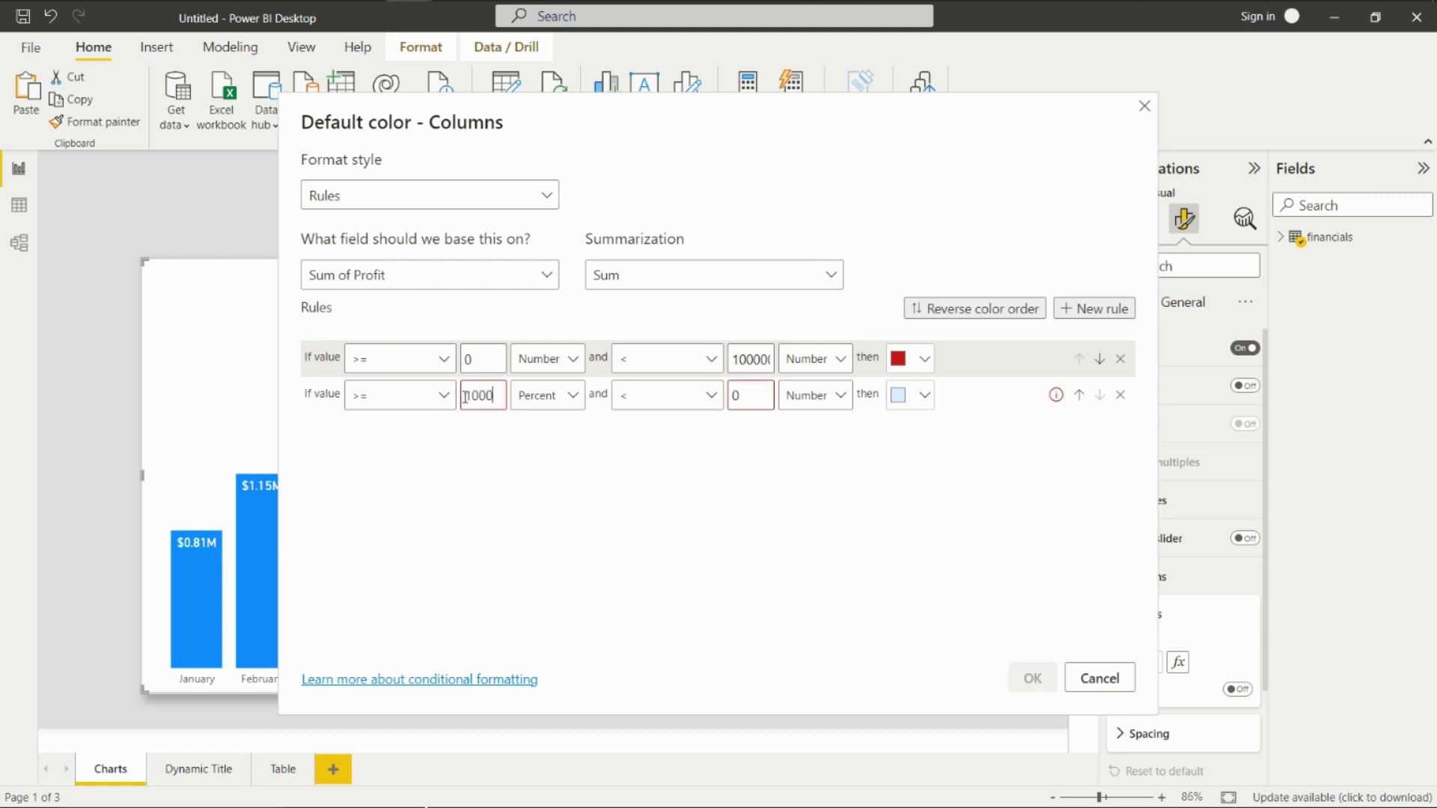
type("0000")
left_click(573, 395)
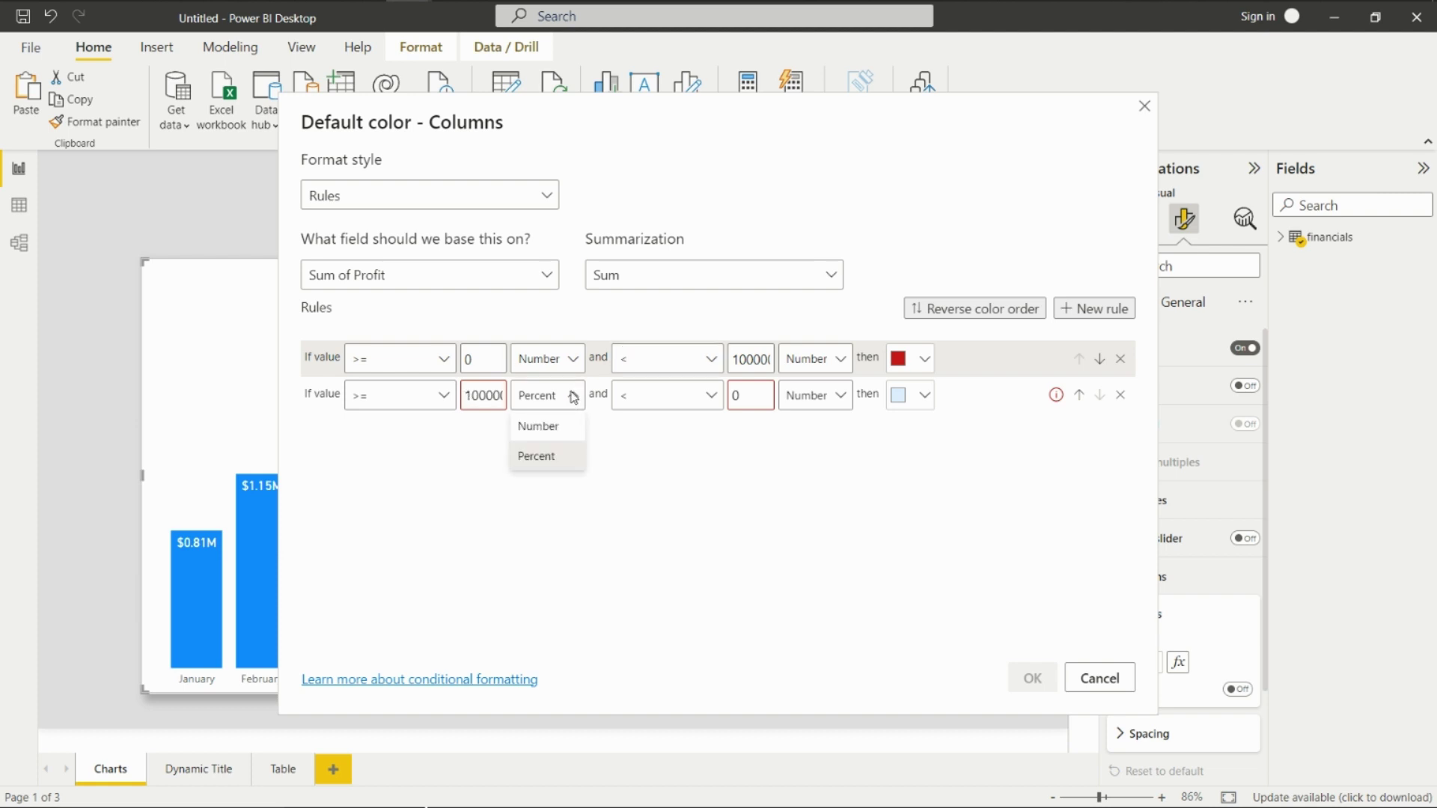
left_click(554, 427)
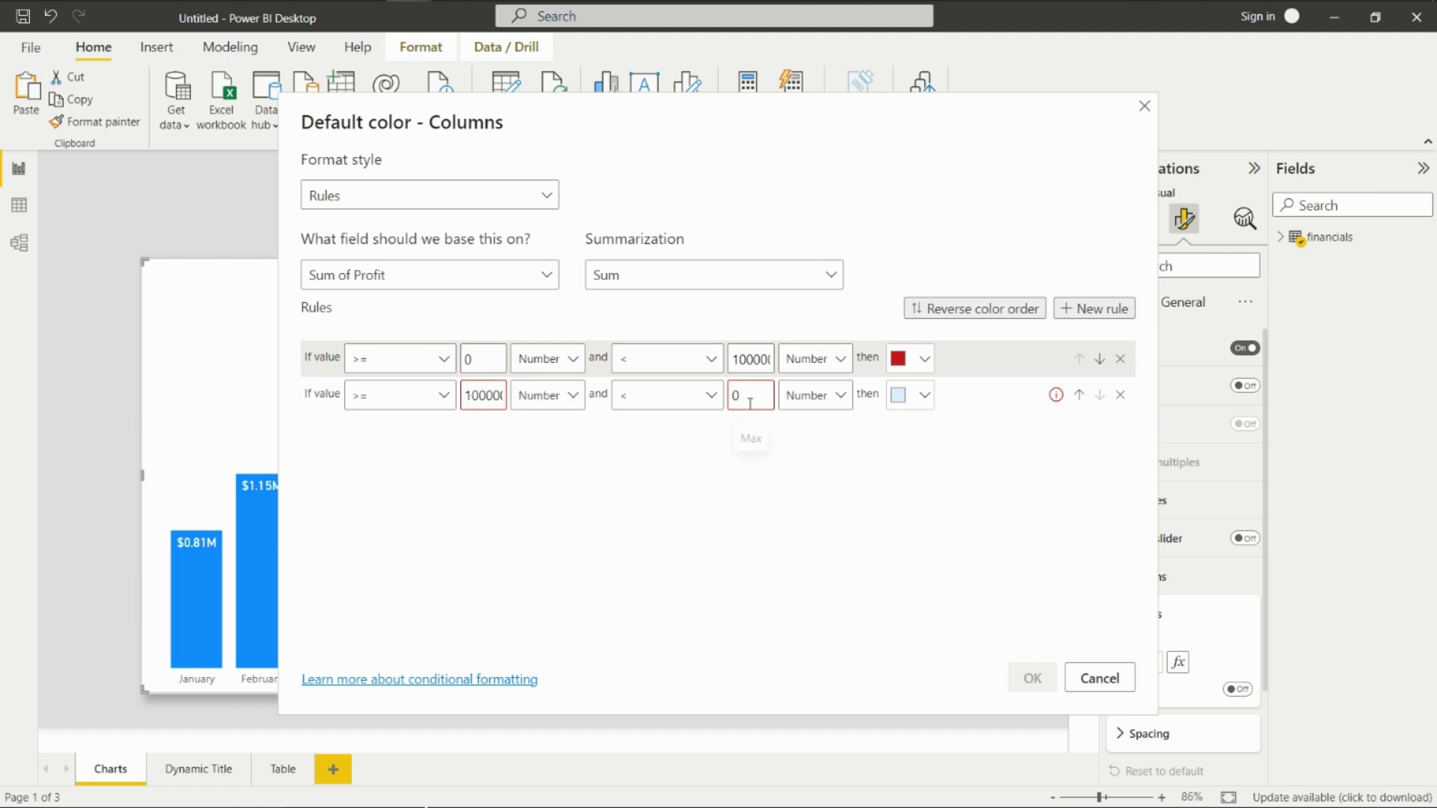
left_click(751, 402)
type("15000")
type("0")
type("00")
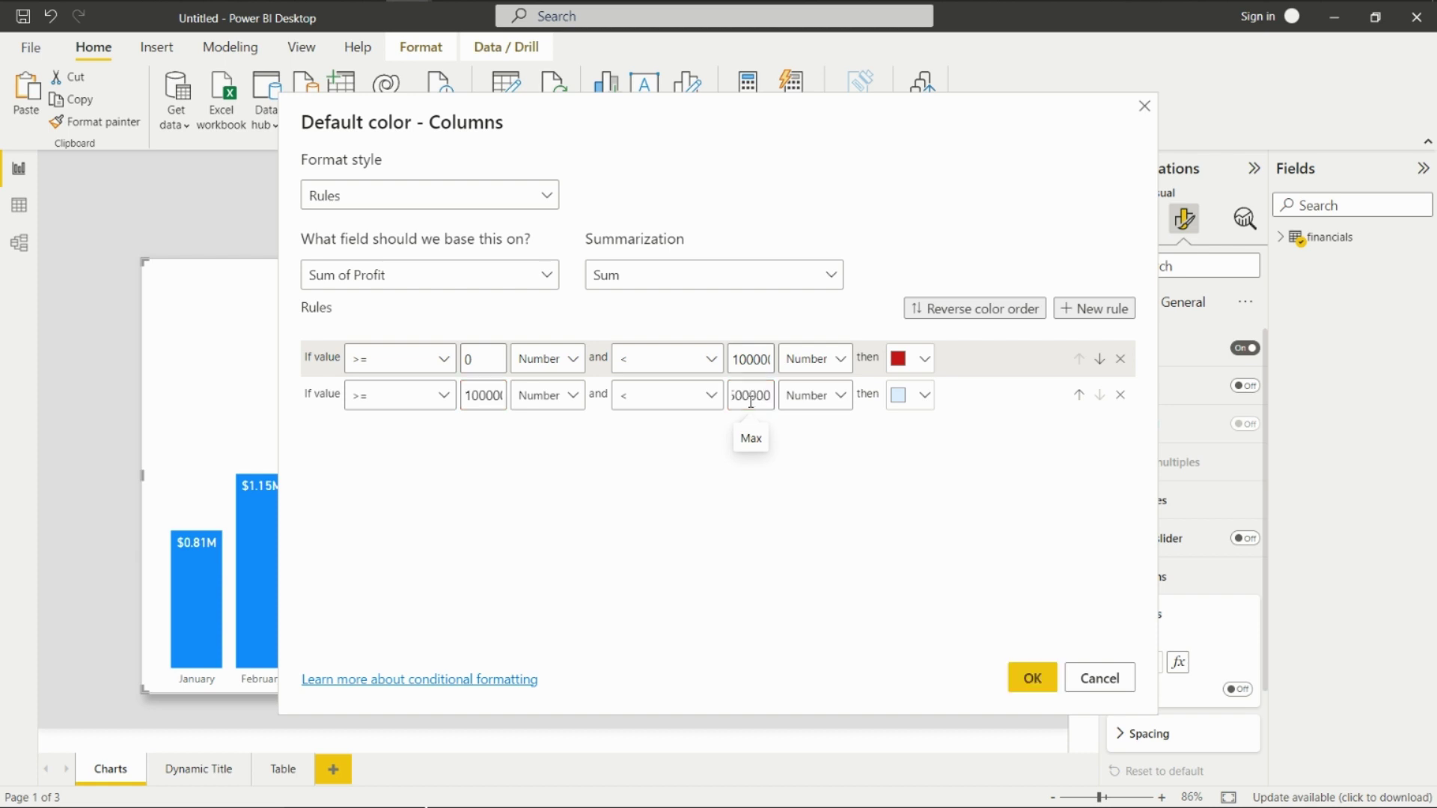
Set the second rule's color to the dark gold theme shade.
left_click(925, 397)
left_click(926, 396)
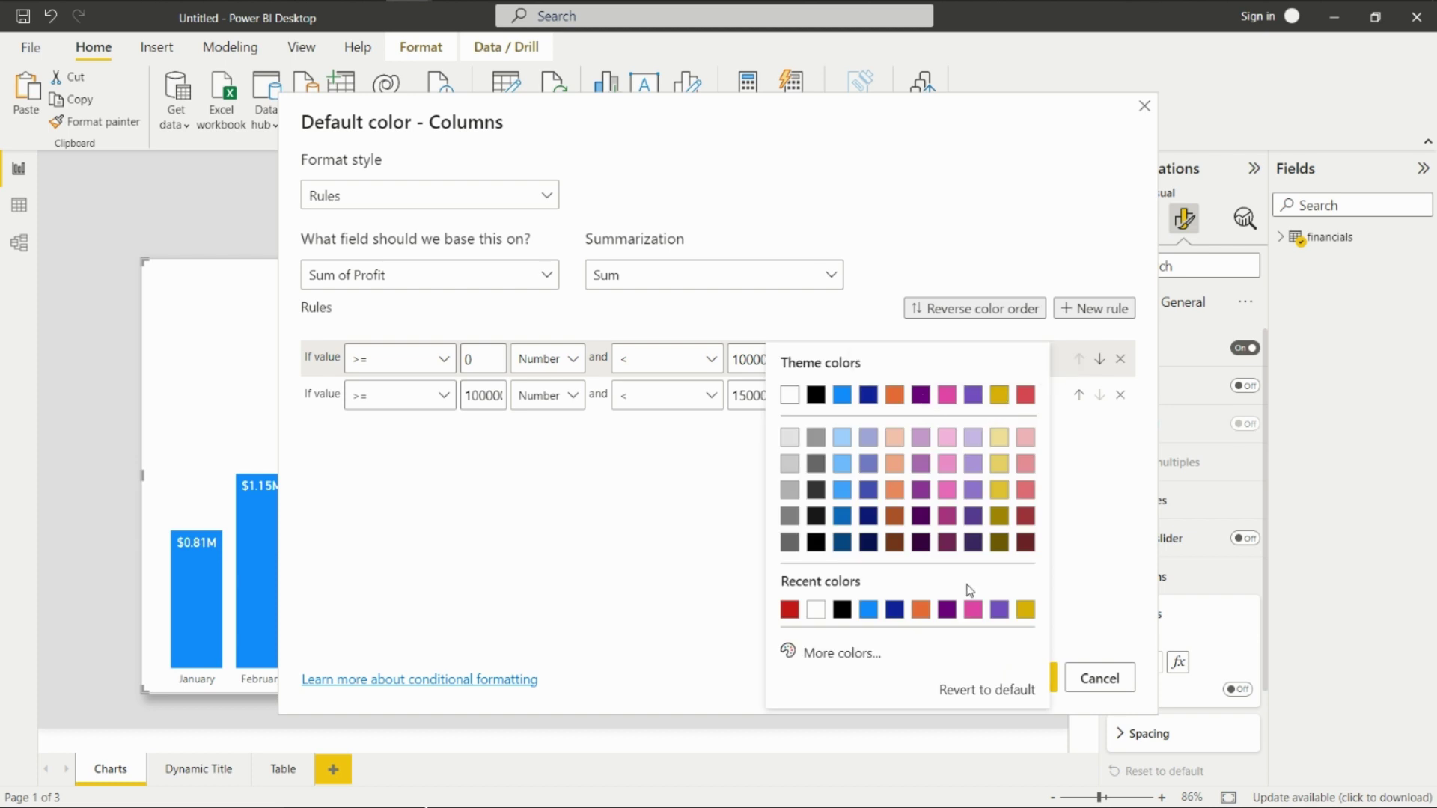
left_click(999, 521)
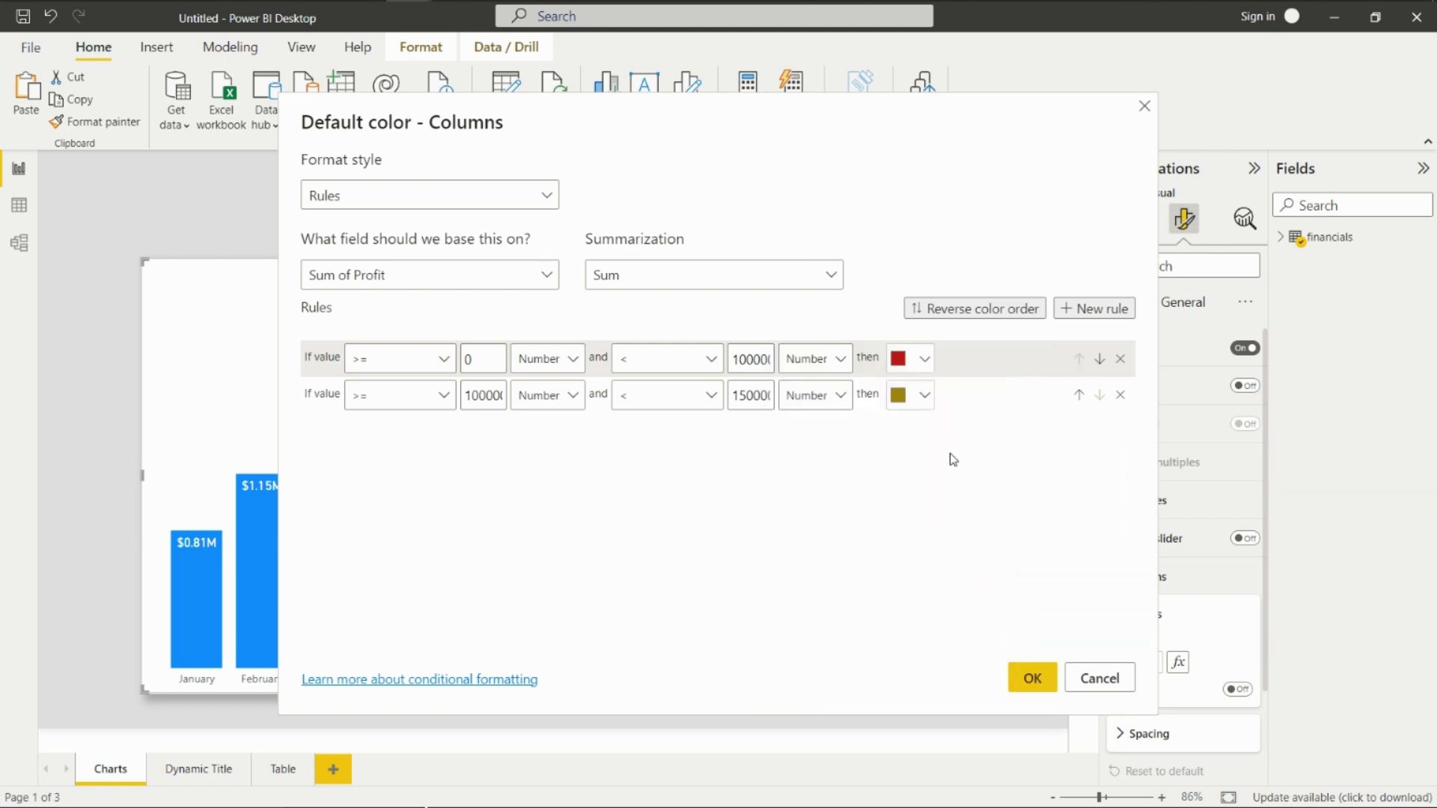
Add a third rule for numeric values from 1500000 to below an upper limit high enough to cover December's profit.
left_click(1085, 308)
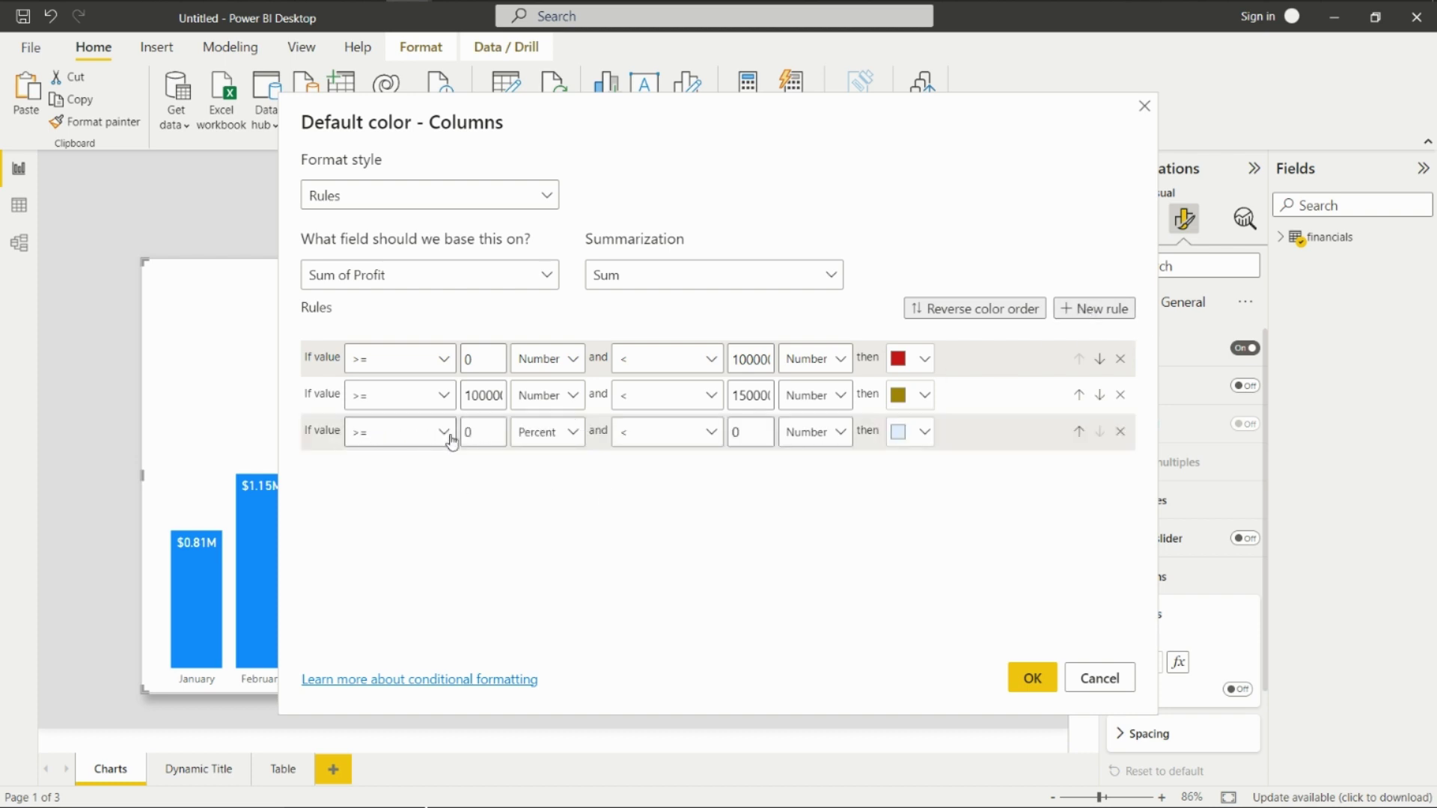
left_click(480, 432)
type("15")
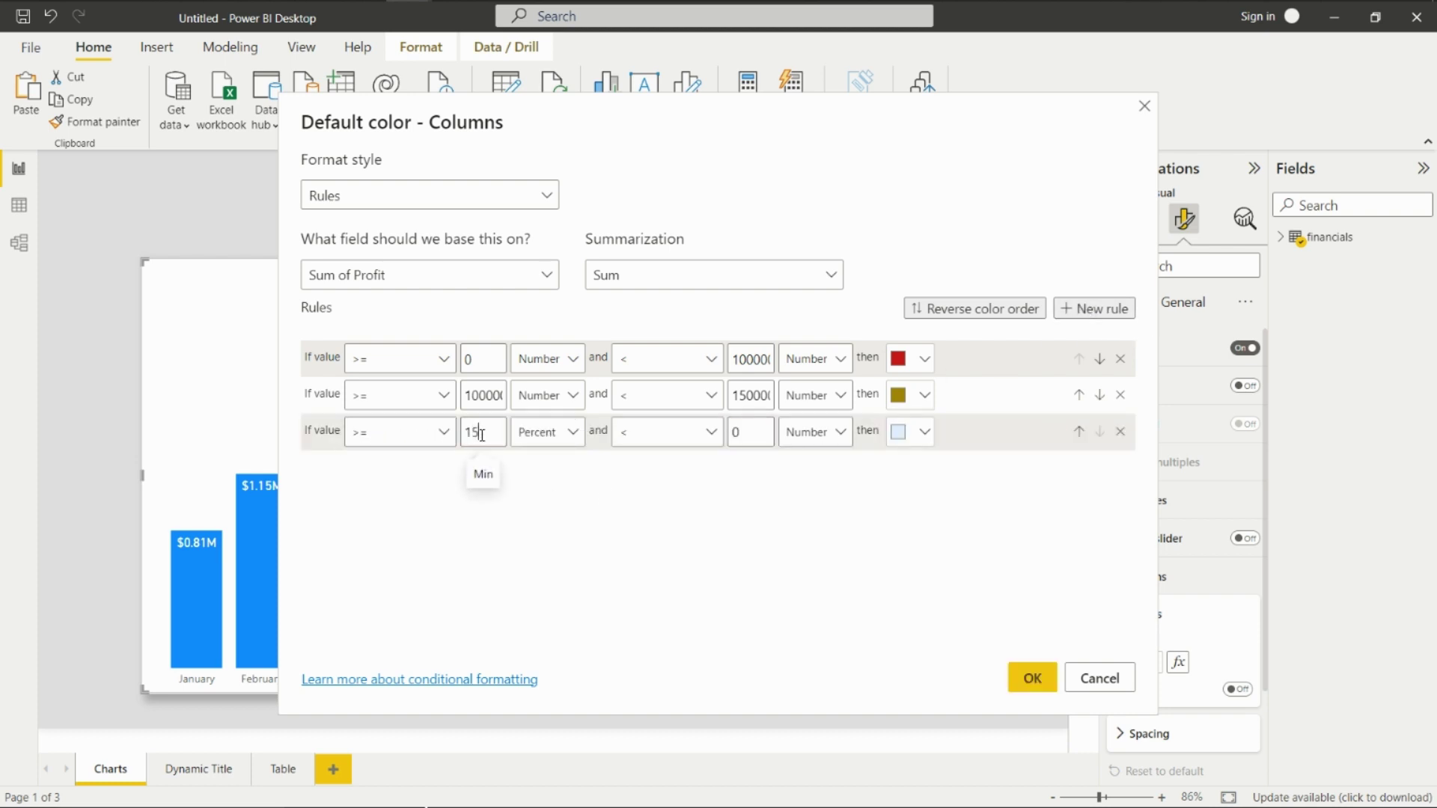
type("0000")
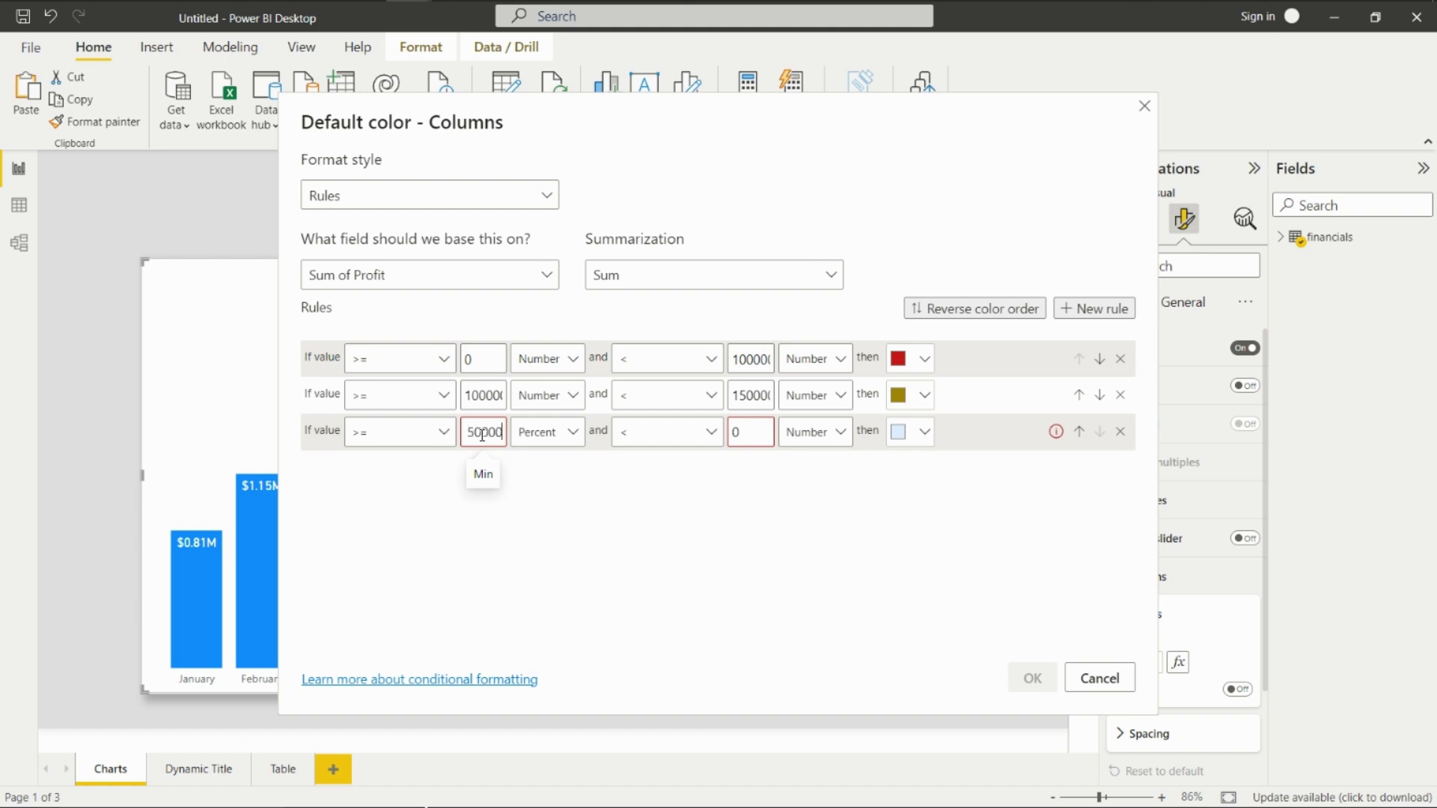
type("0")
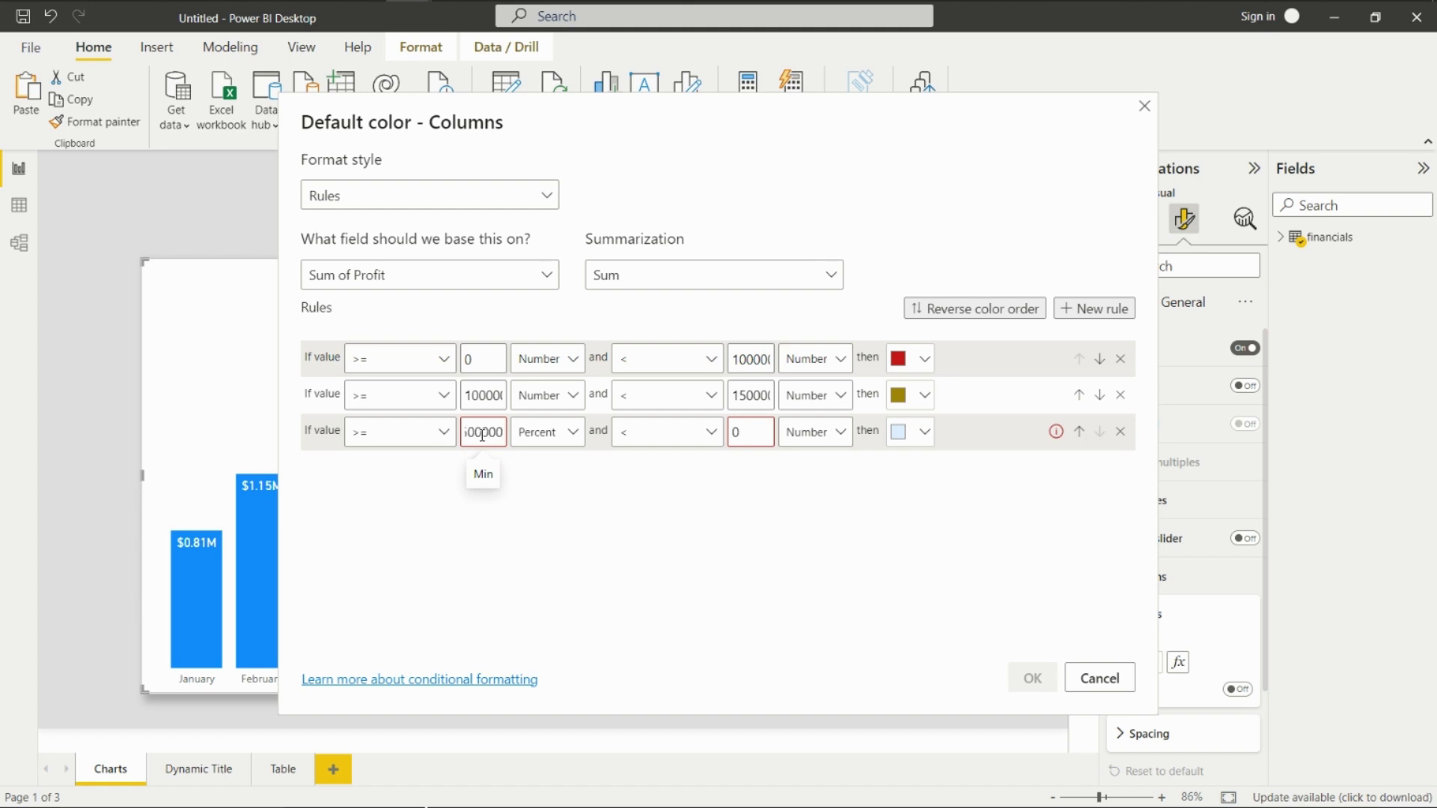
left_click(561, 433)
left_click(558, 462)
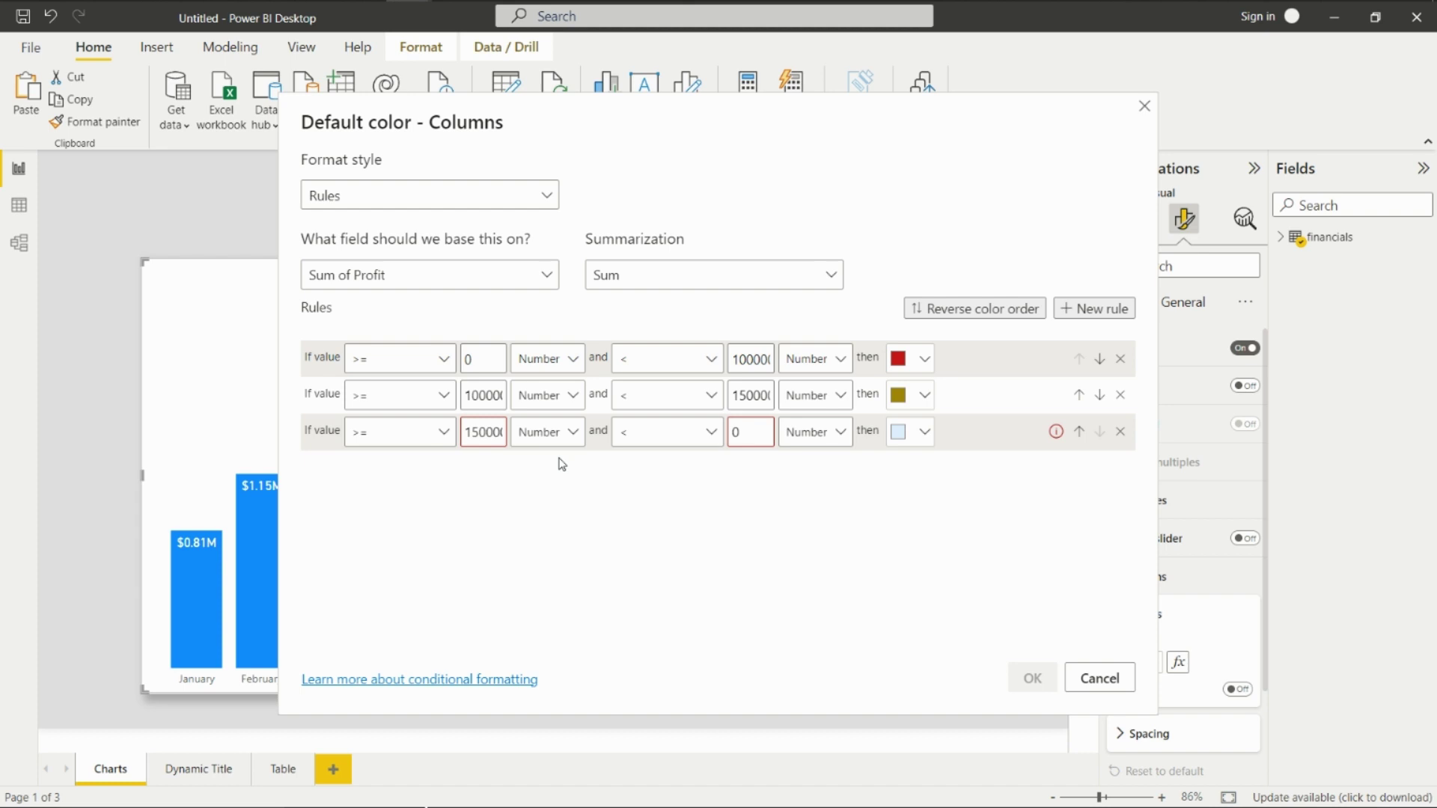
left_click(746, 431)
key("BackSpace")
type("20")
type("00000")
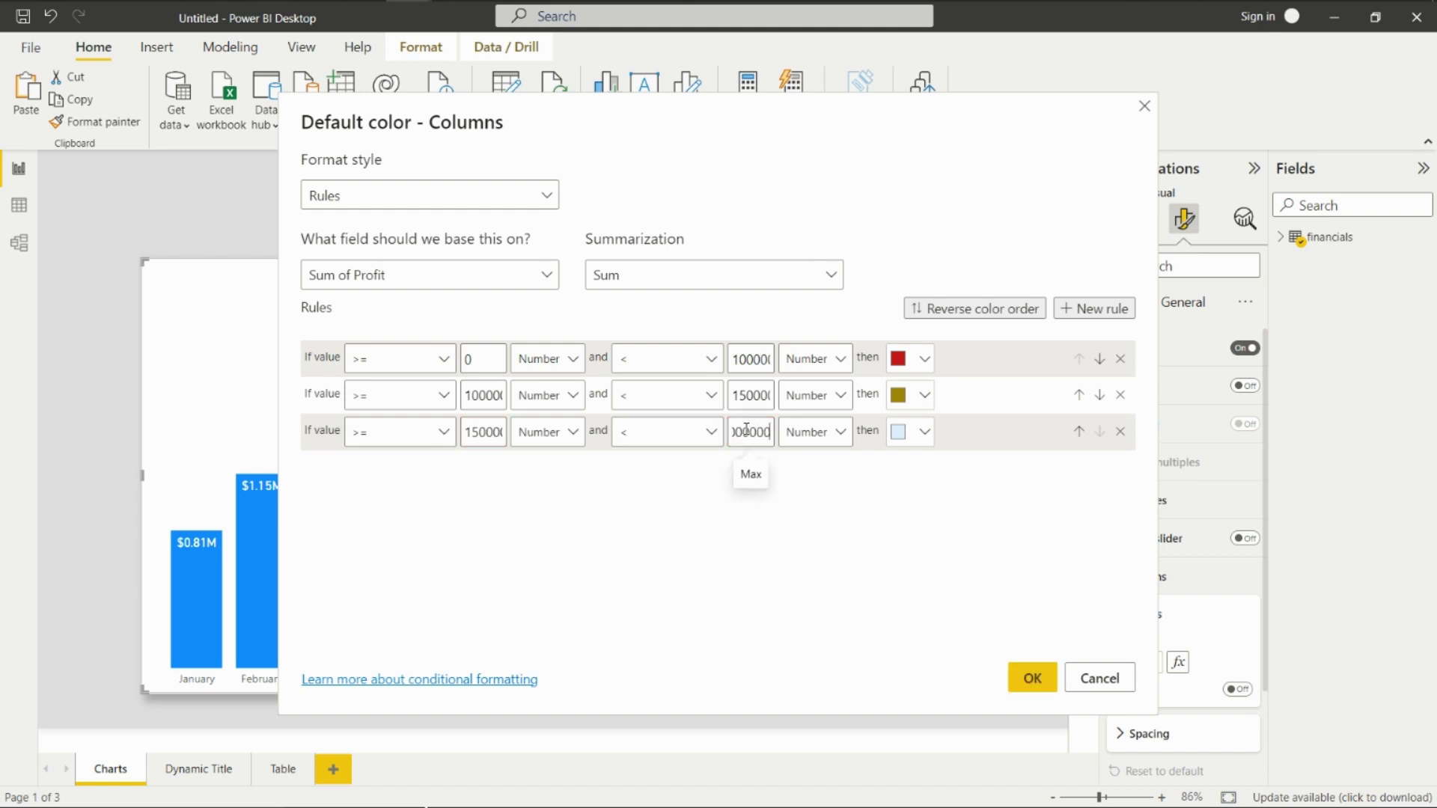
Give the third rule the custom green color #478E17 and apply the rules to the chart's columns.
left_click(925, 440)
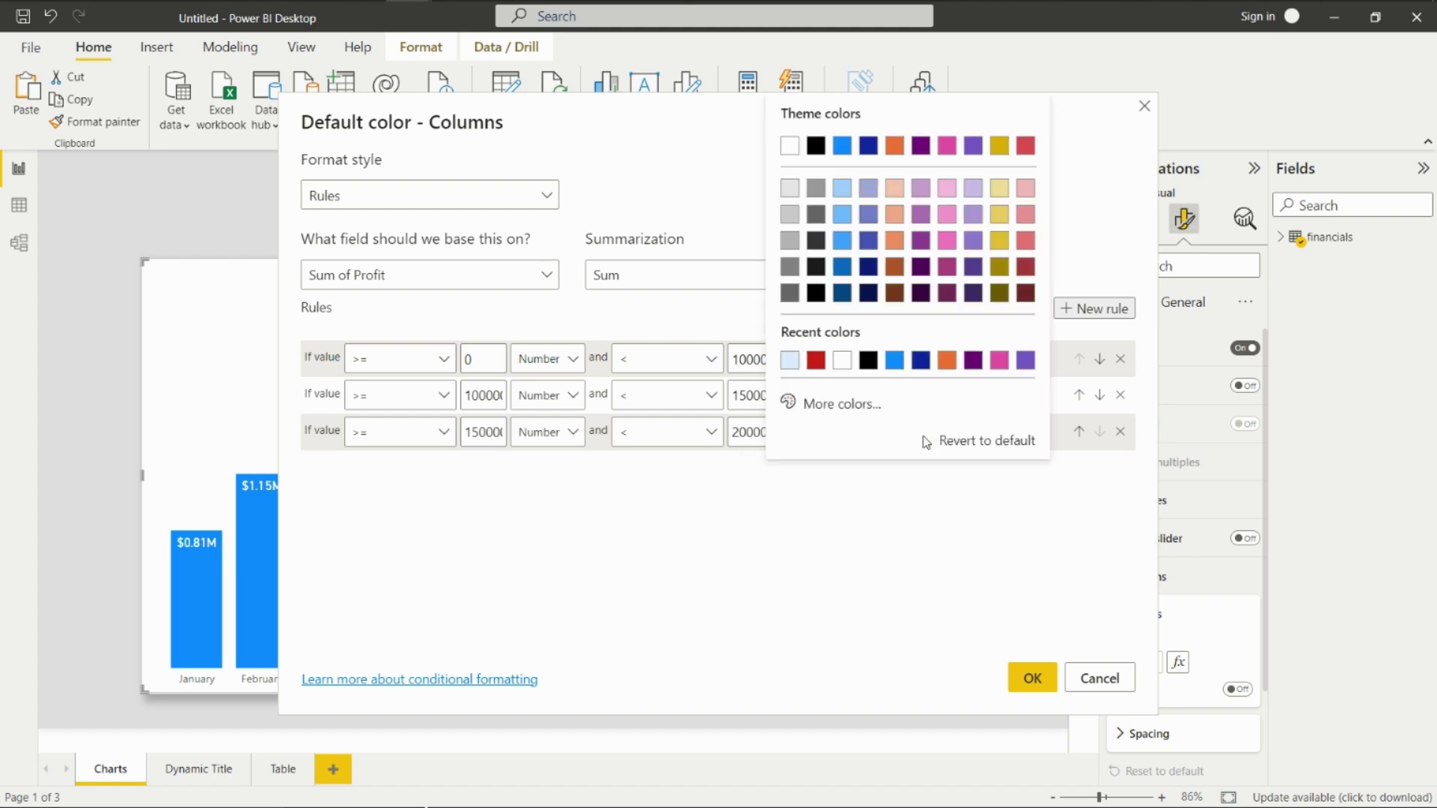
left_click(833, 402)
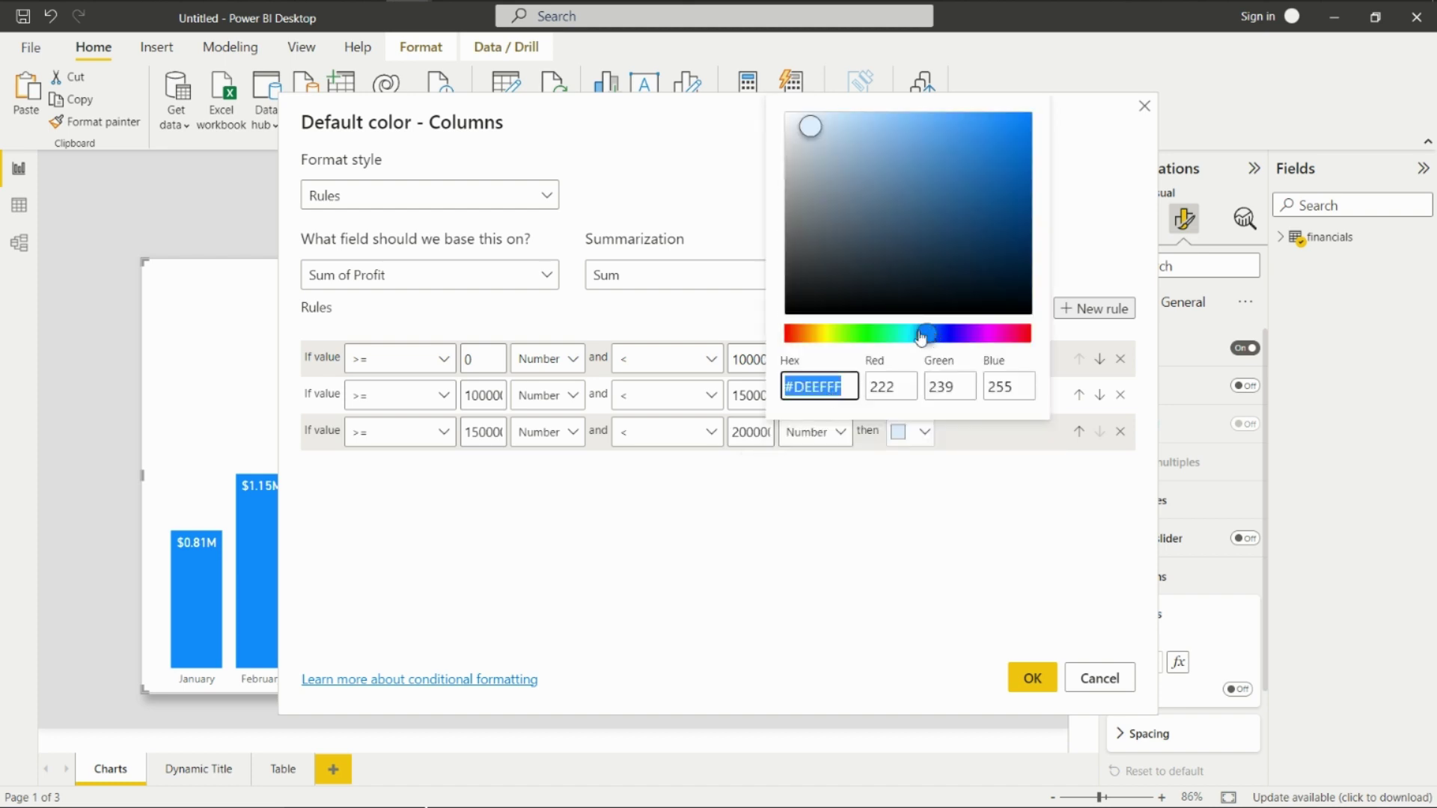
left_click_drag(926, 334, 853, 343)
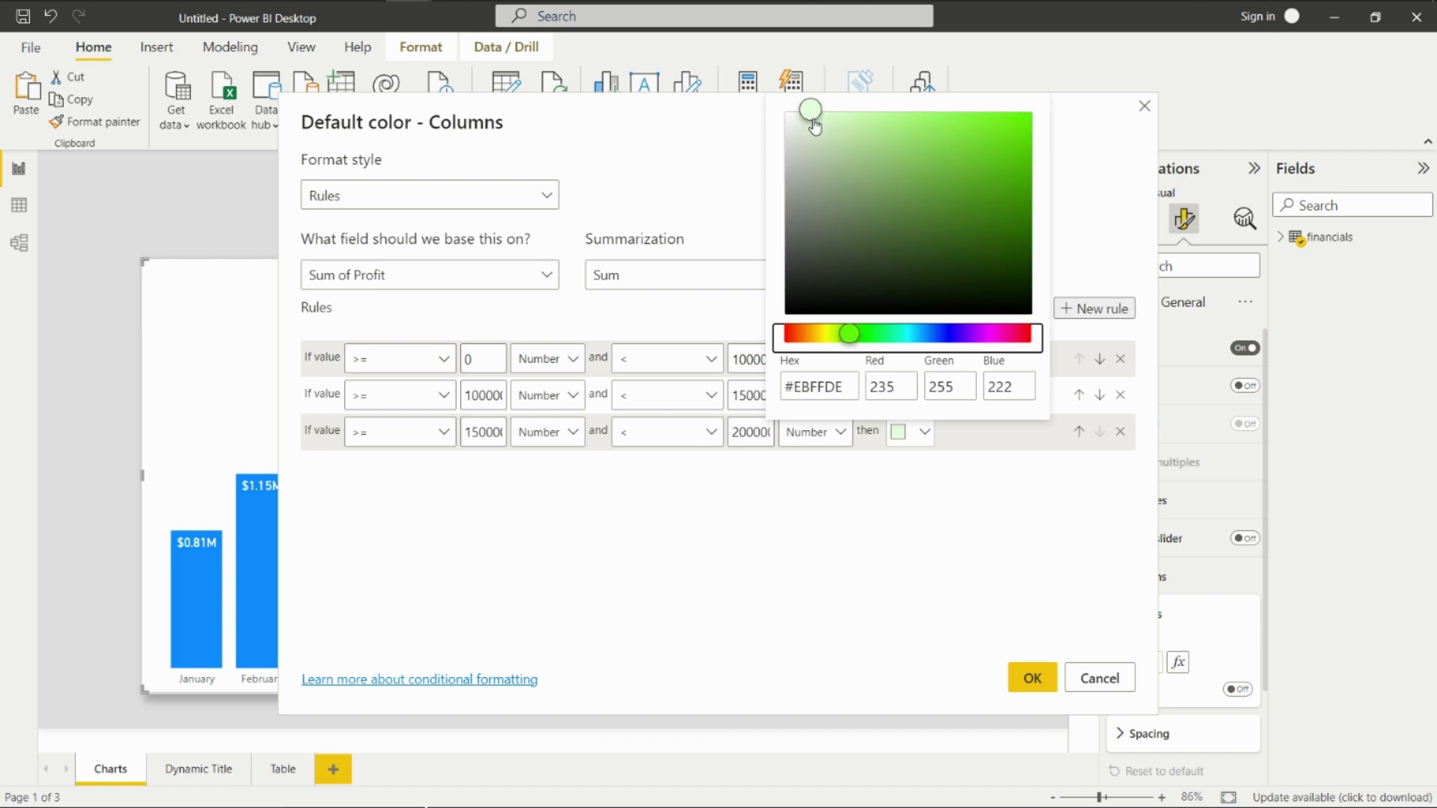
left_click_drag(812, 112, 988, 203)
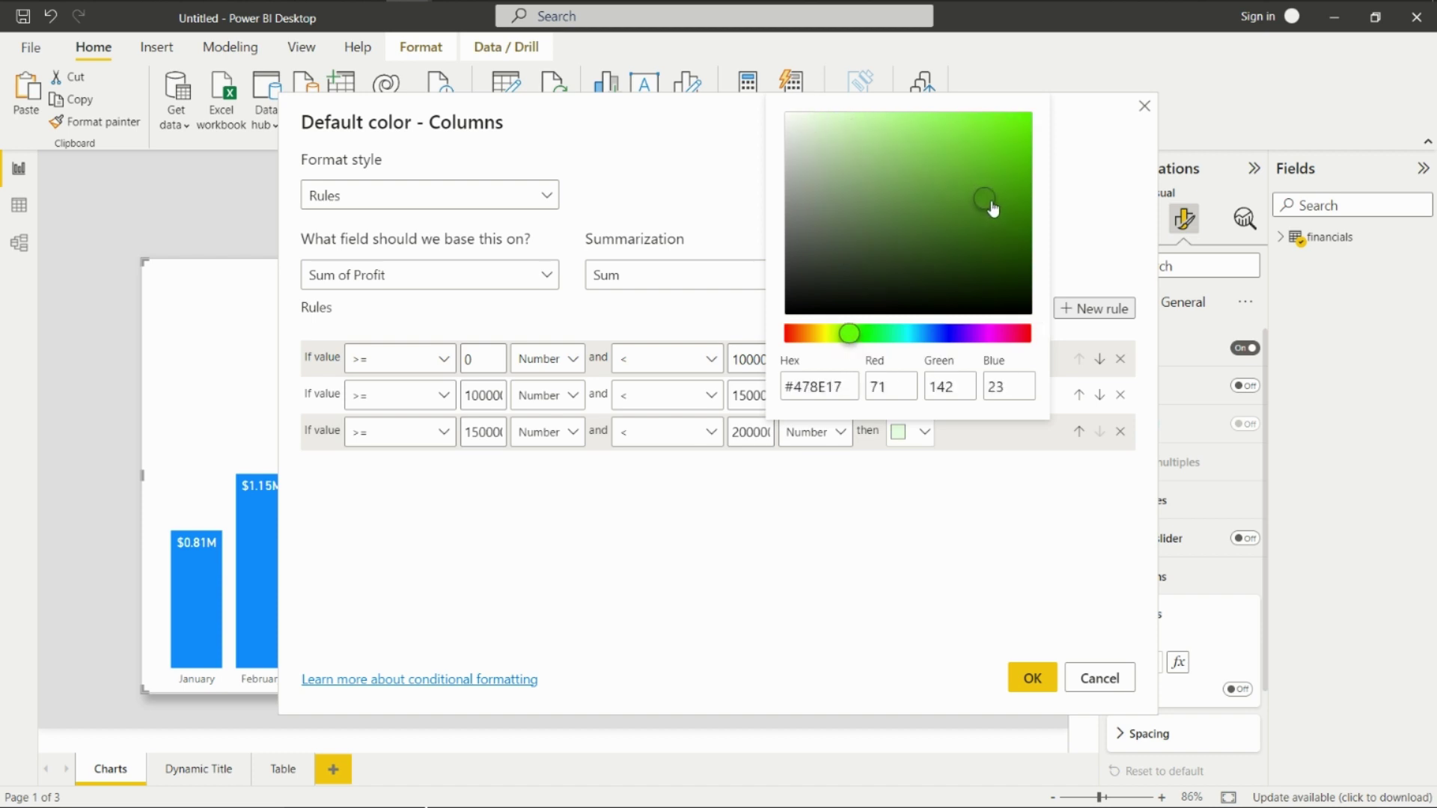
left_click(1004, 589)
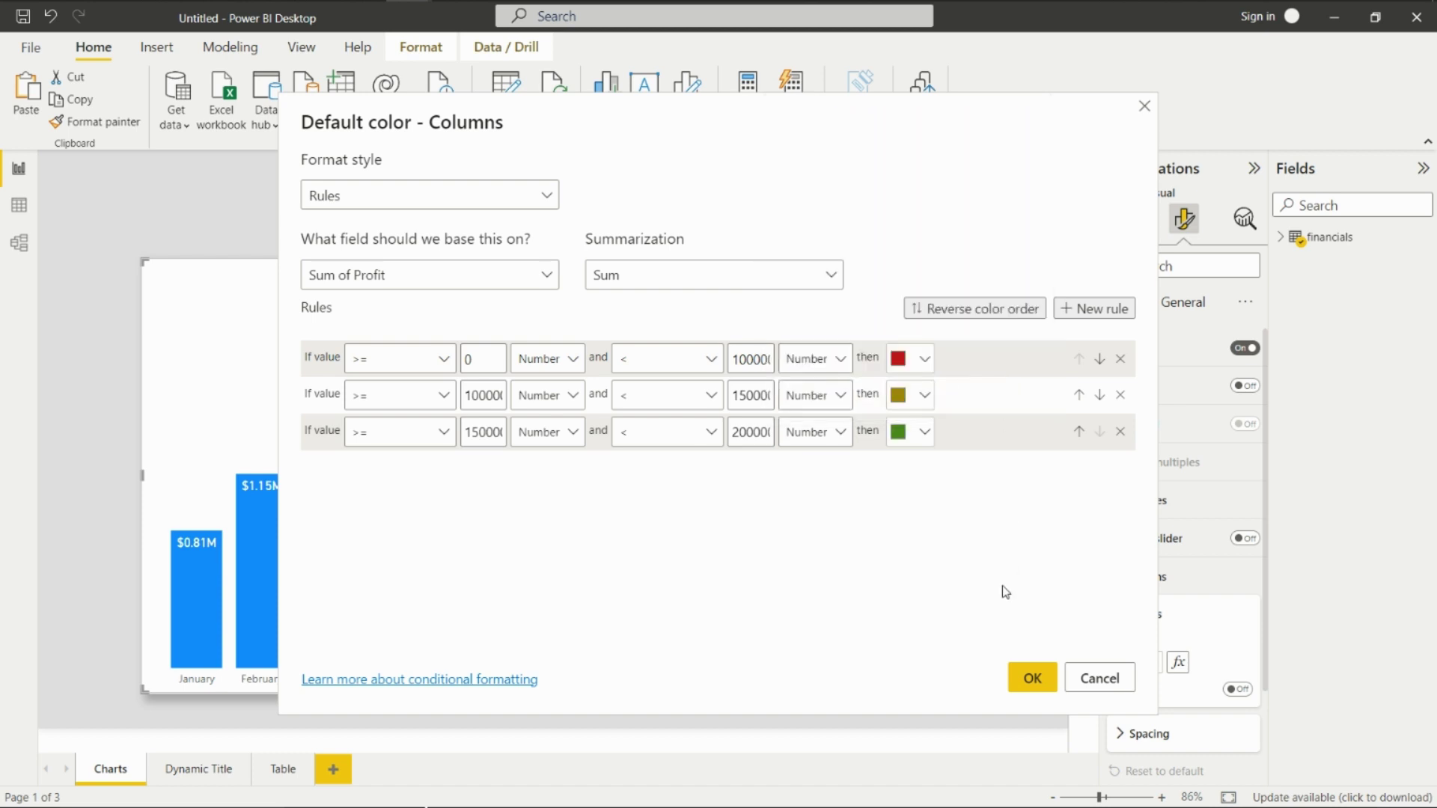
left_click(1023, 684)
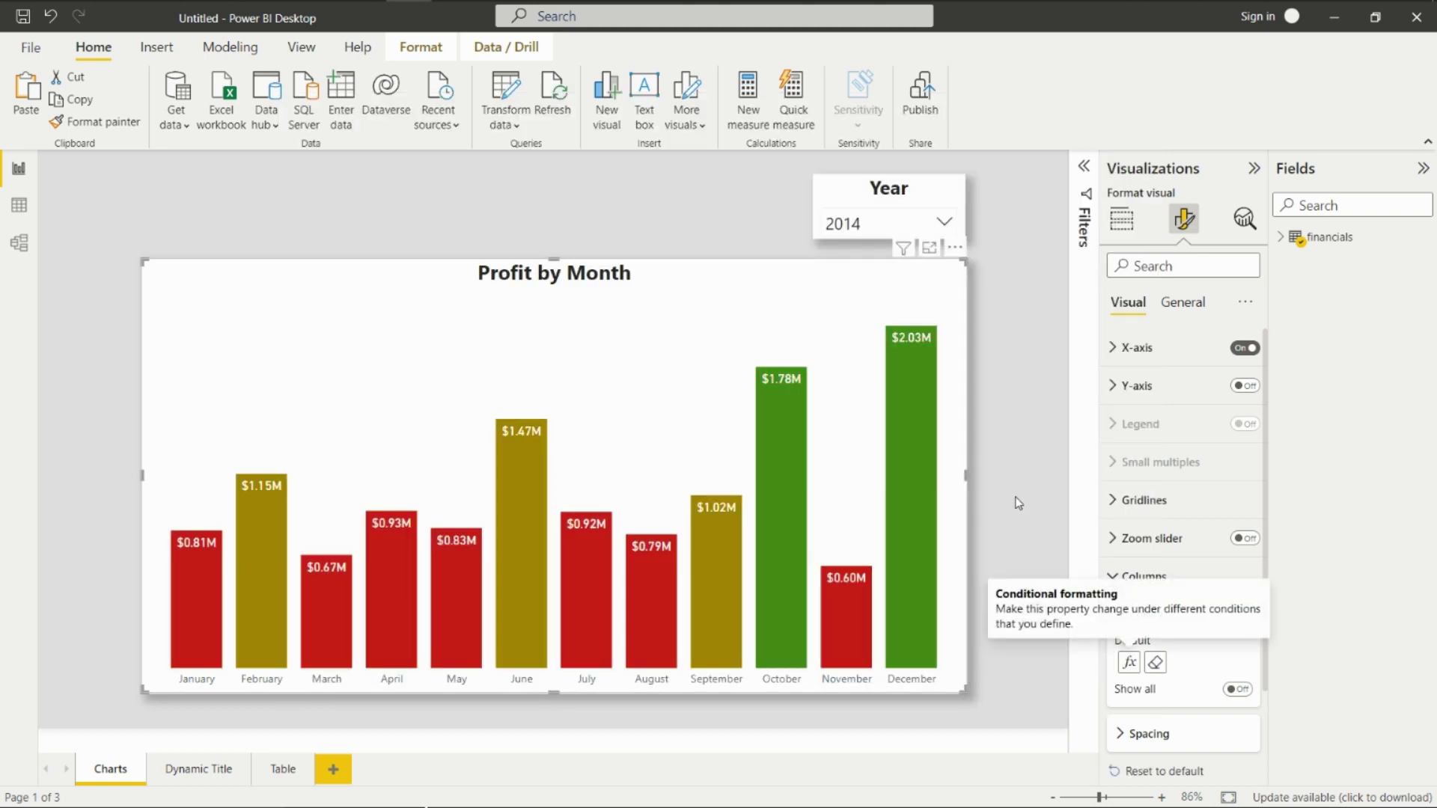
On the Dynamic Title page, create a measure in the financials table named Profits title that starts with the text "Profits in th year ".
left_click(1019, 503)
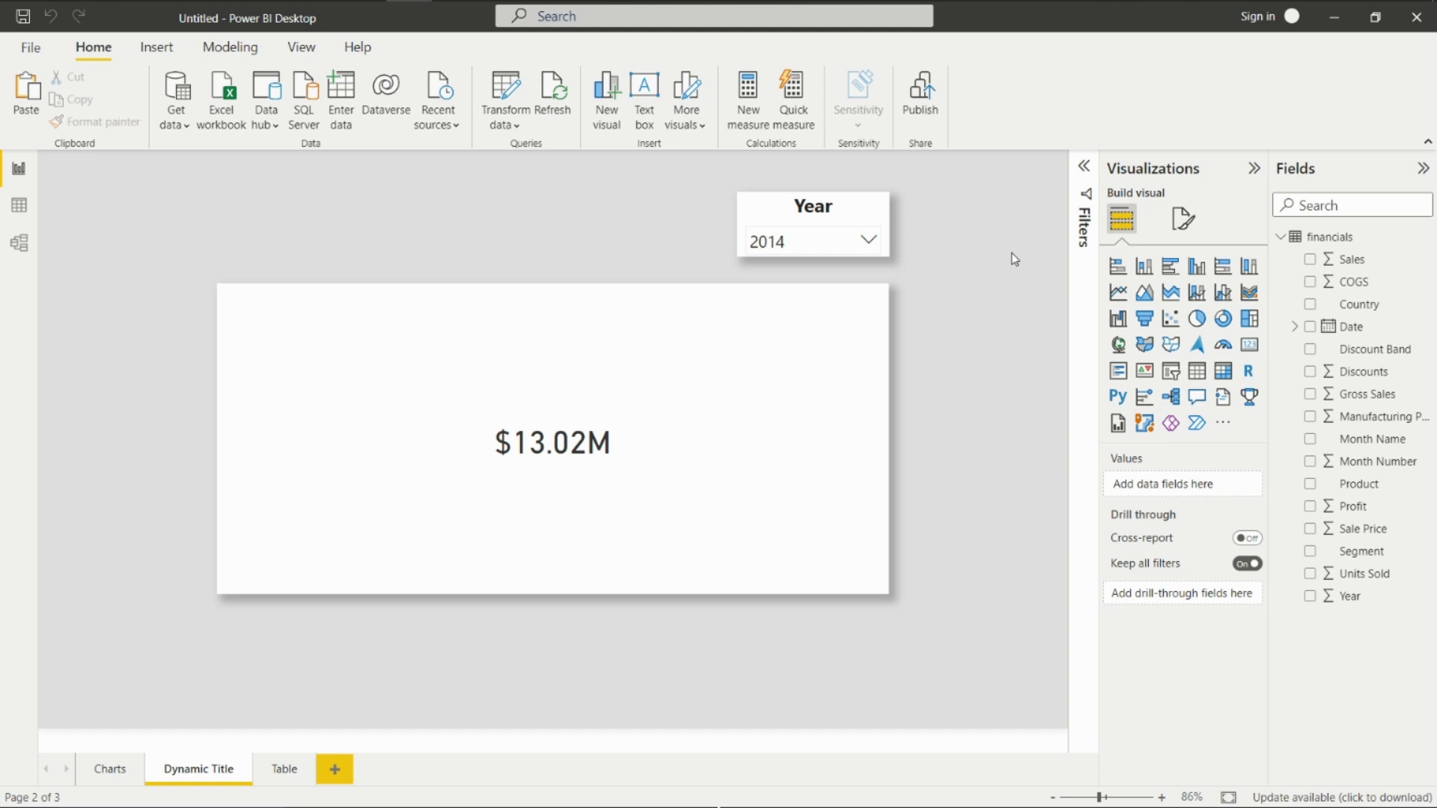
left_click(1377, 239)
right_click(1377, 240)
left_click(1302, 252)
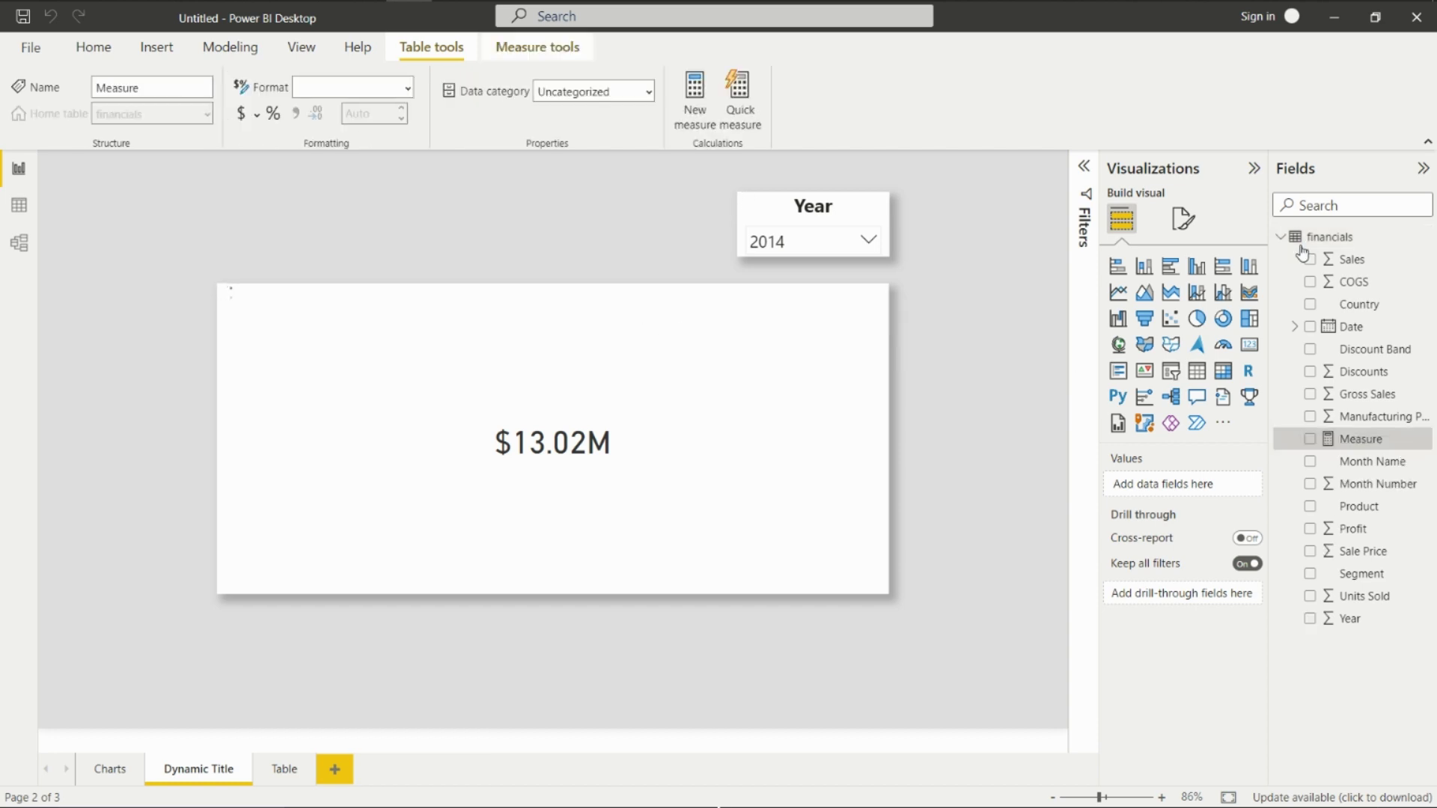
type("P")
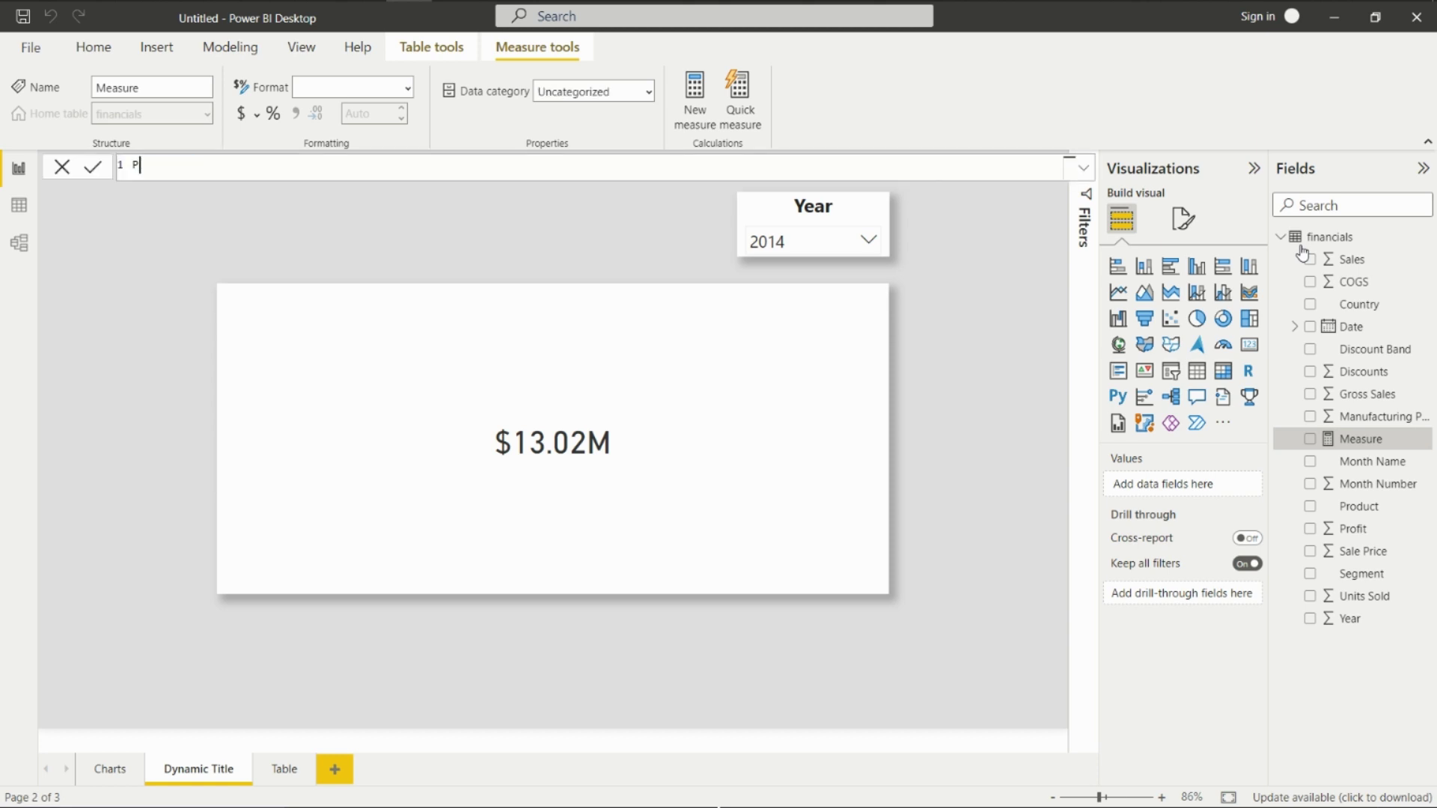
type("rofits title = \"Profits in th year \"")
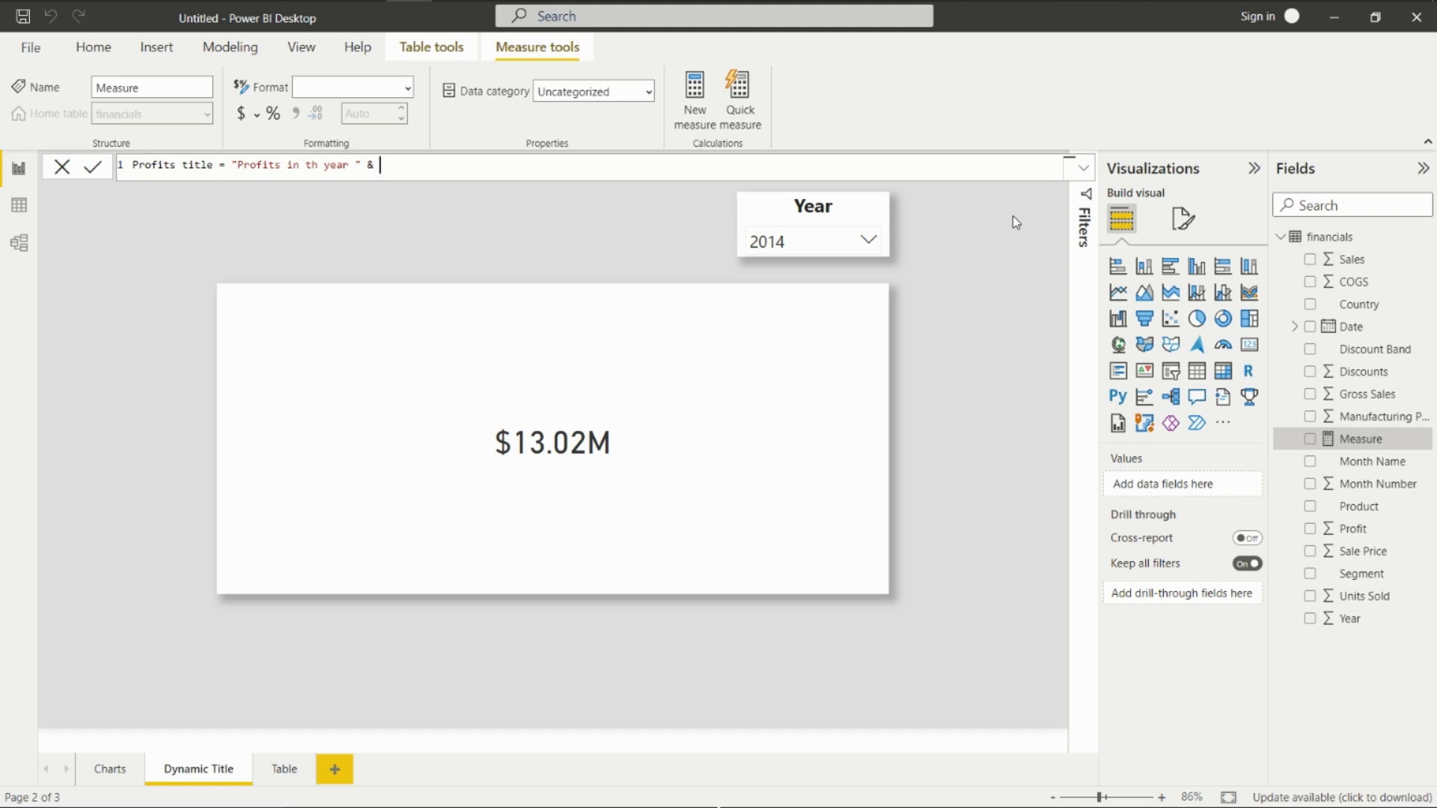
Append & SELECTEDVALUE(financials[Year]) to the Profits title formula and commit the measure.
type("& se")
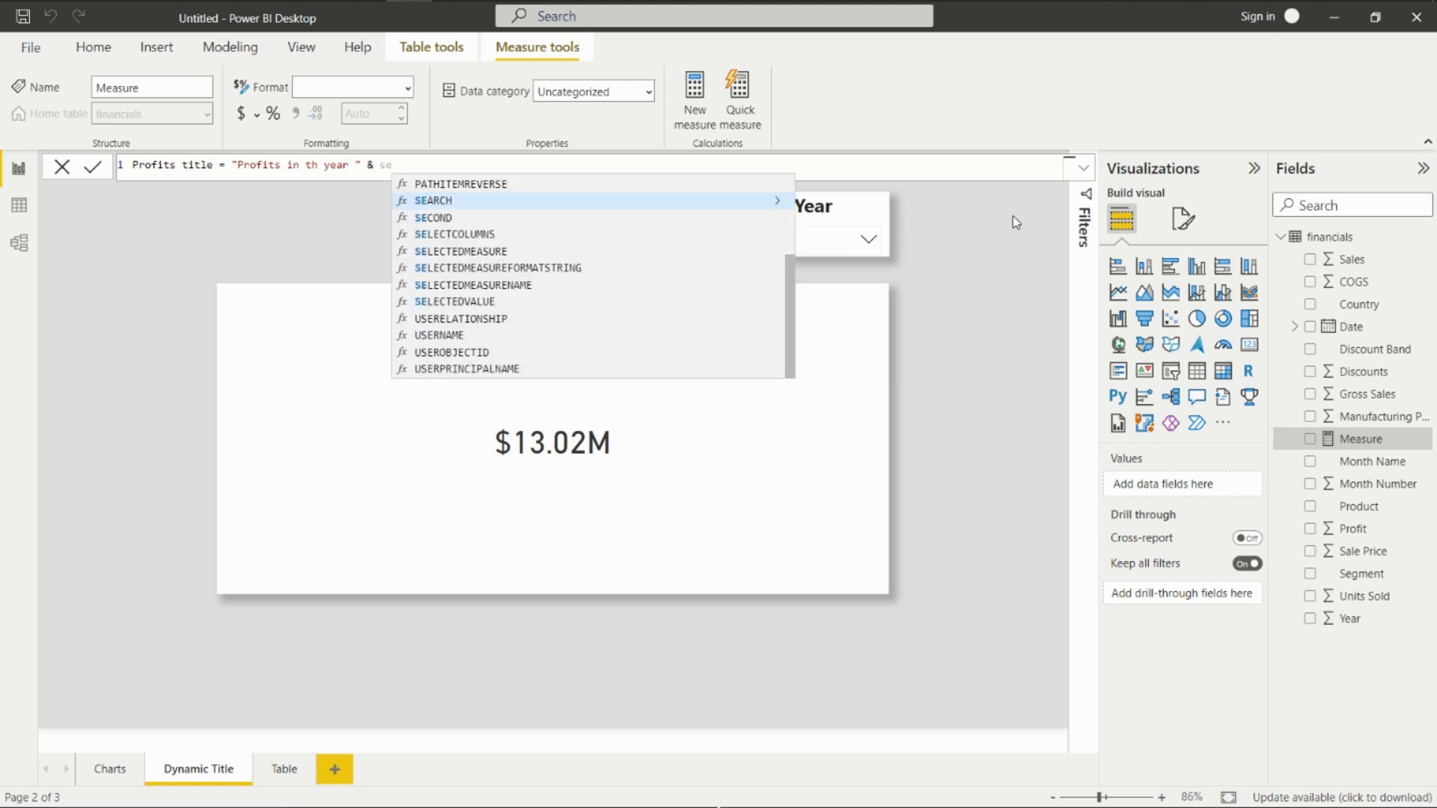
type("lec")
key("Down")
key("Down")
key("Down")
key("Down")
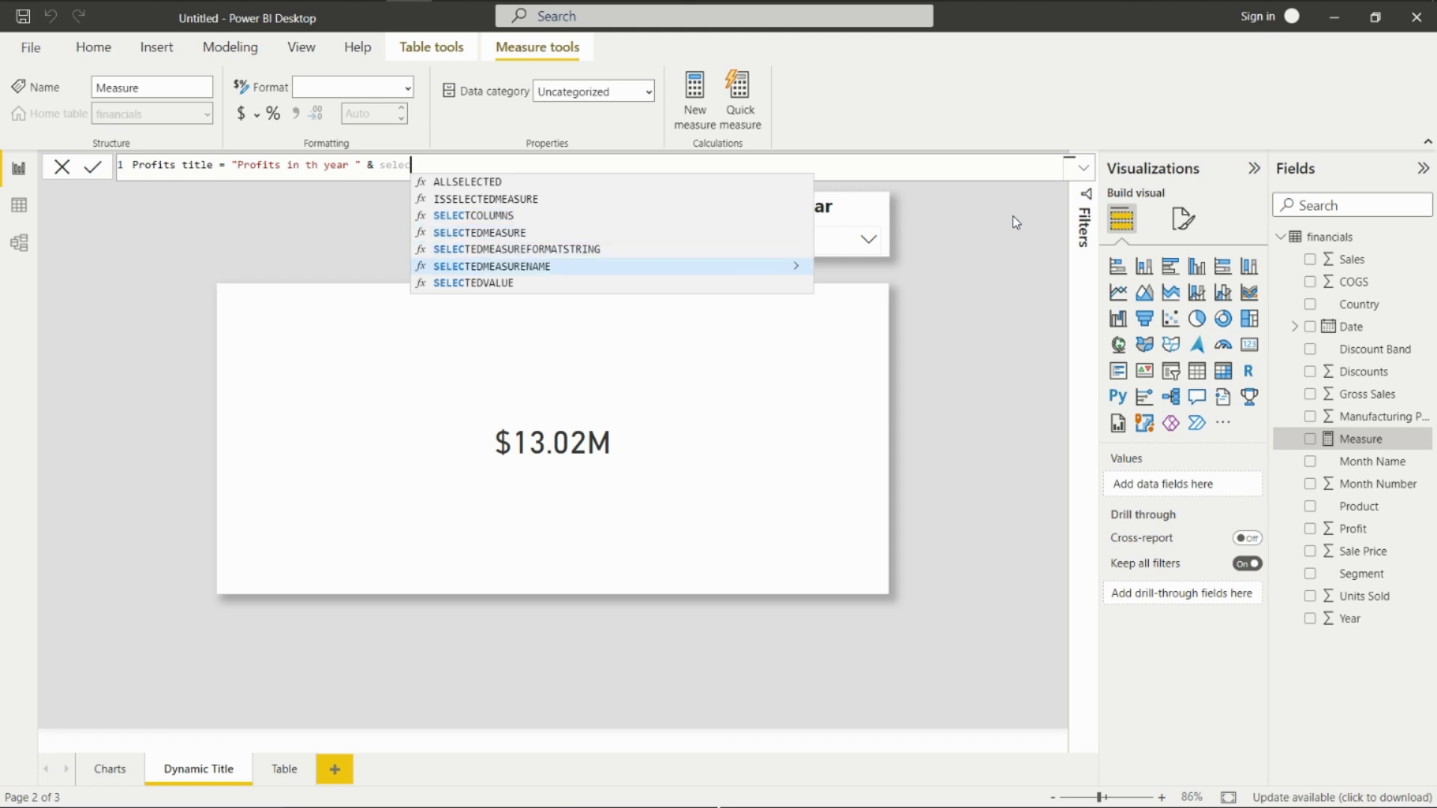
key("Tab")
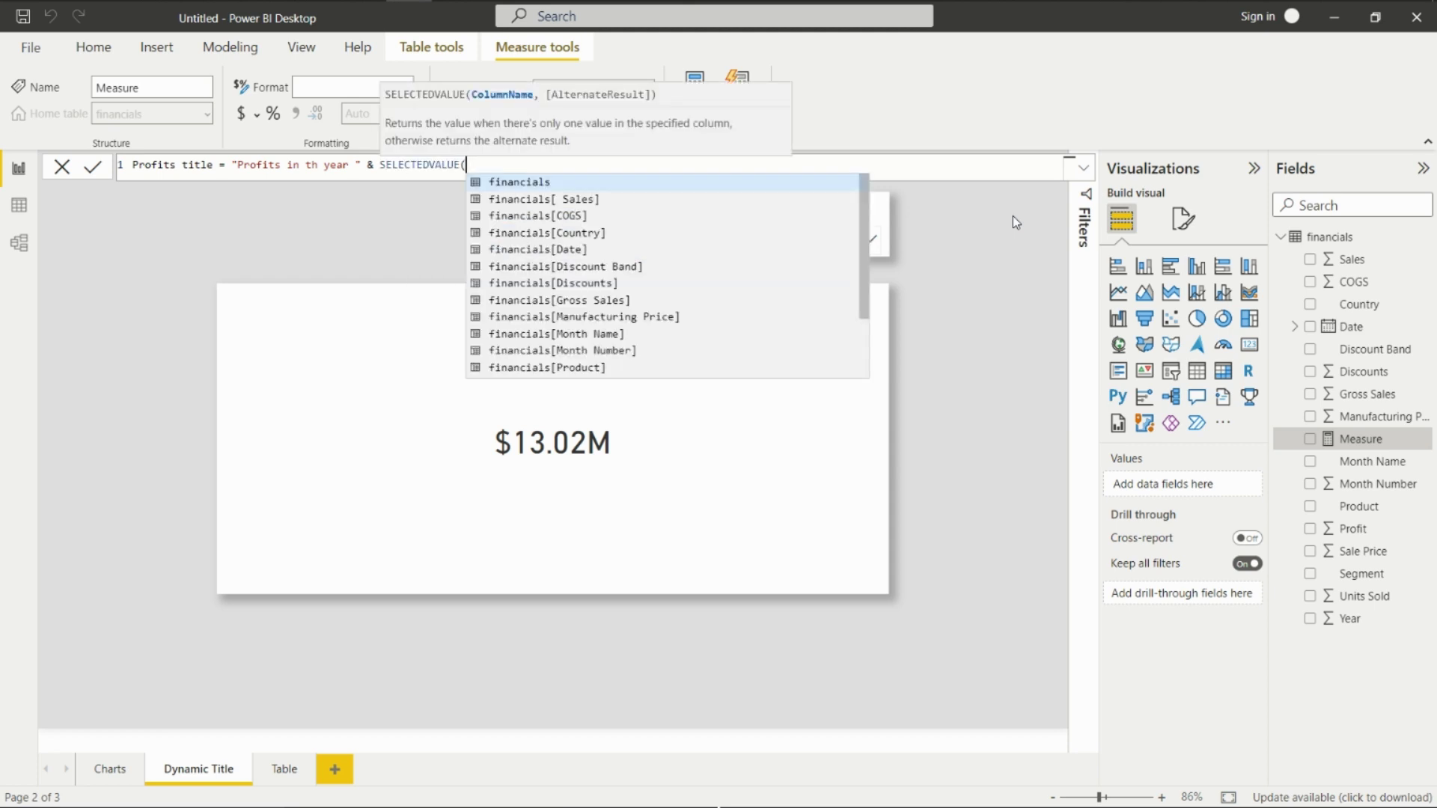
type("year")
key("Tab")
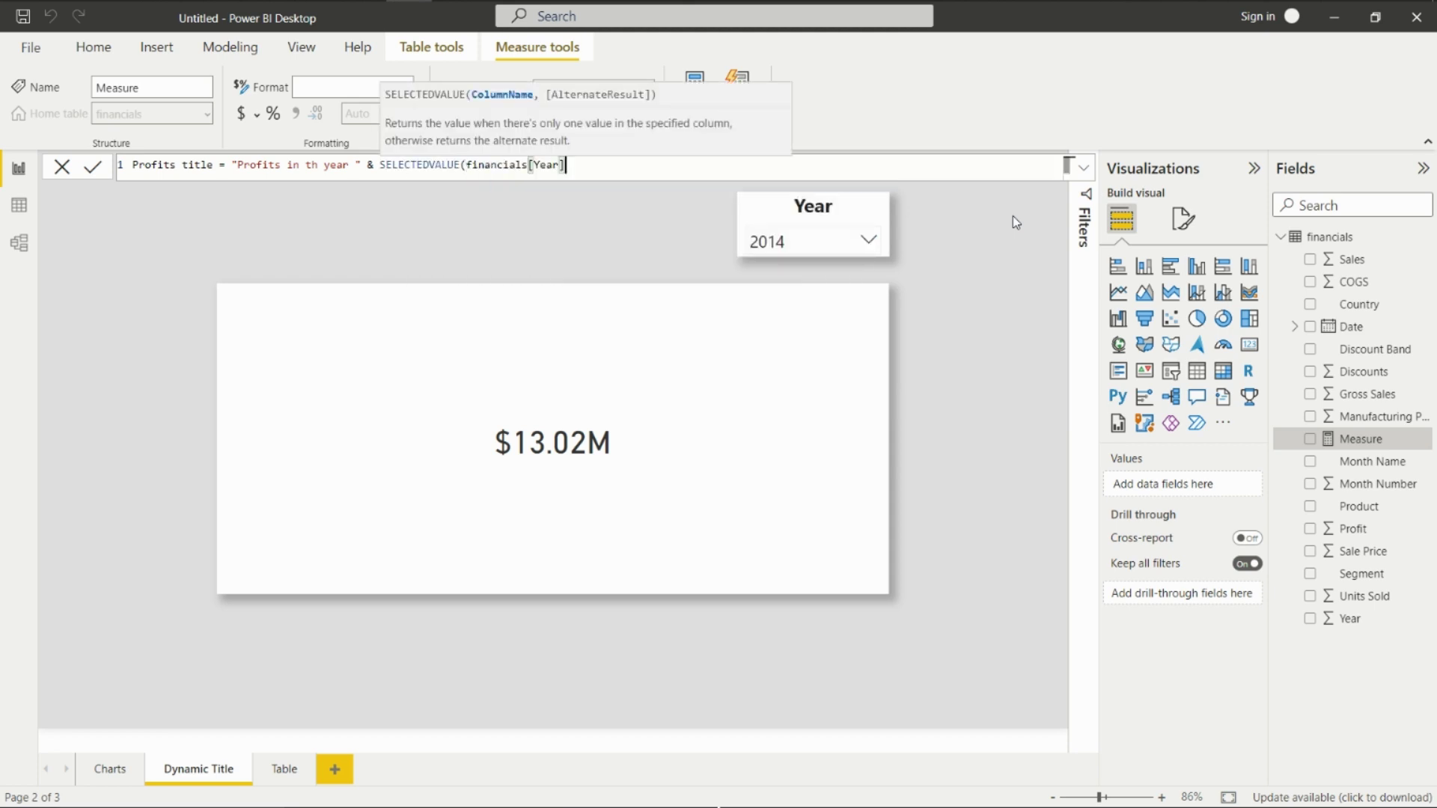
type(")")
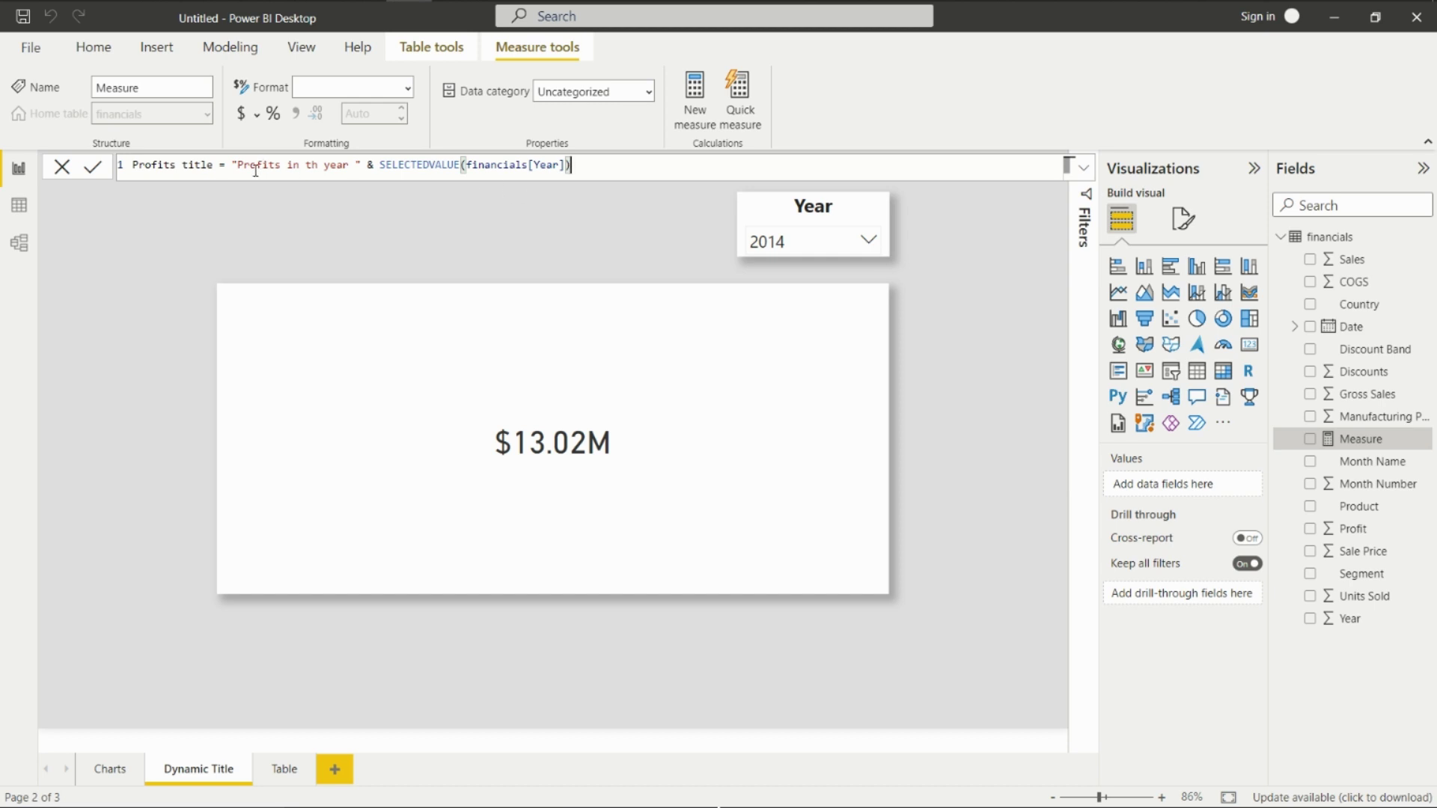
left_click(344, 177)
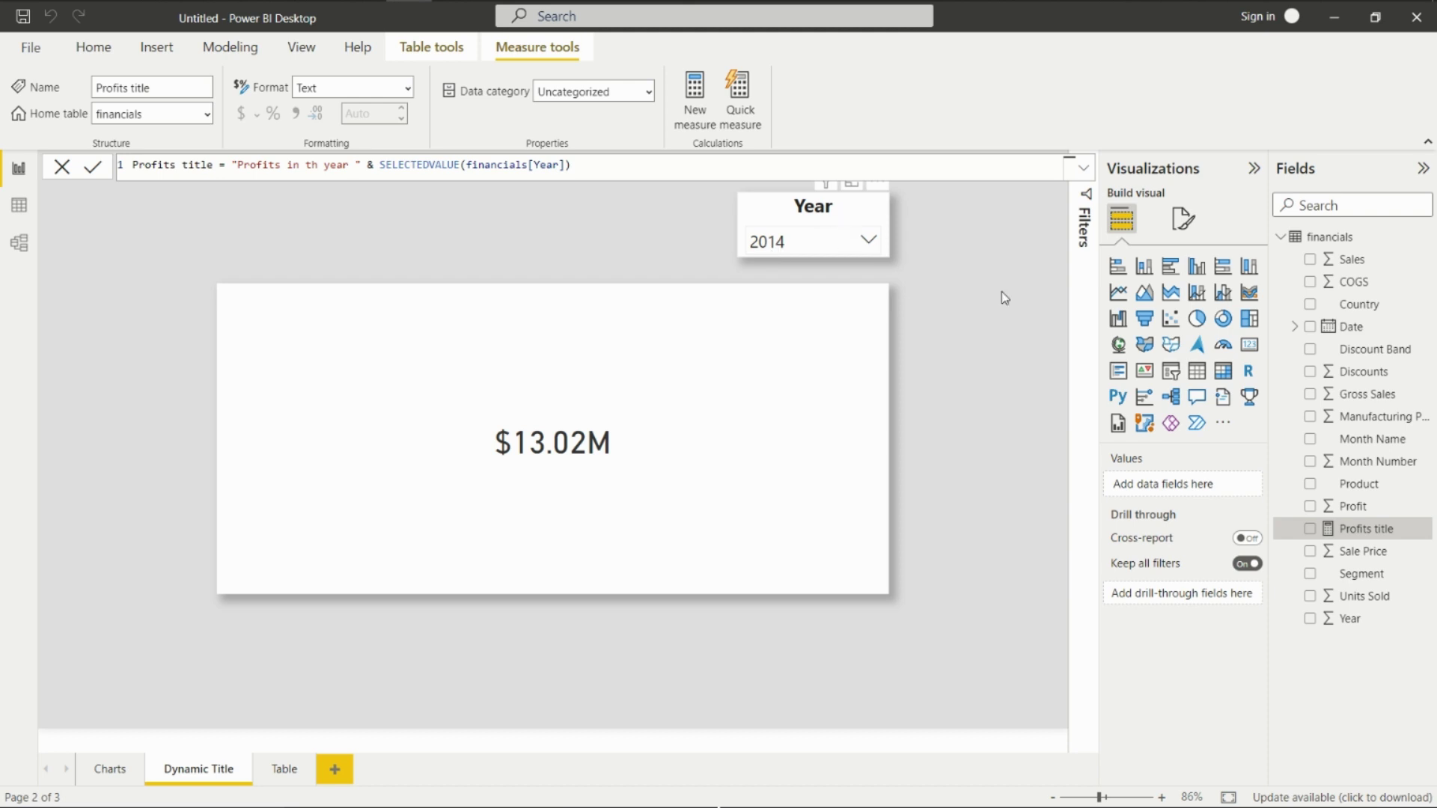
Base the profit card's title text on the Profits title measure using the Field value format style.
left_click(657, 347)
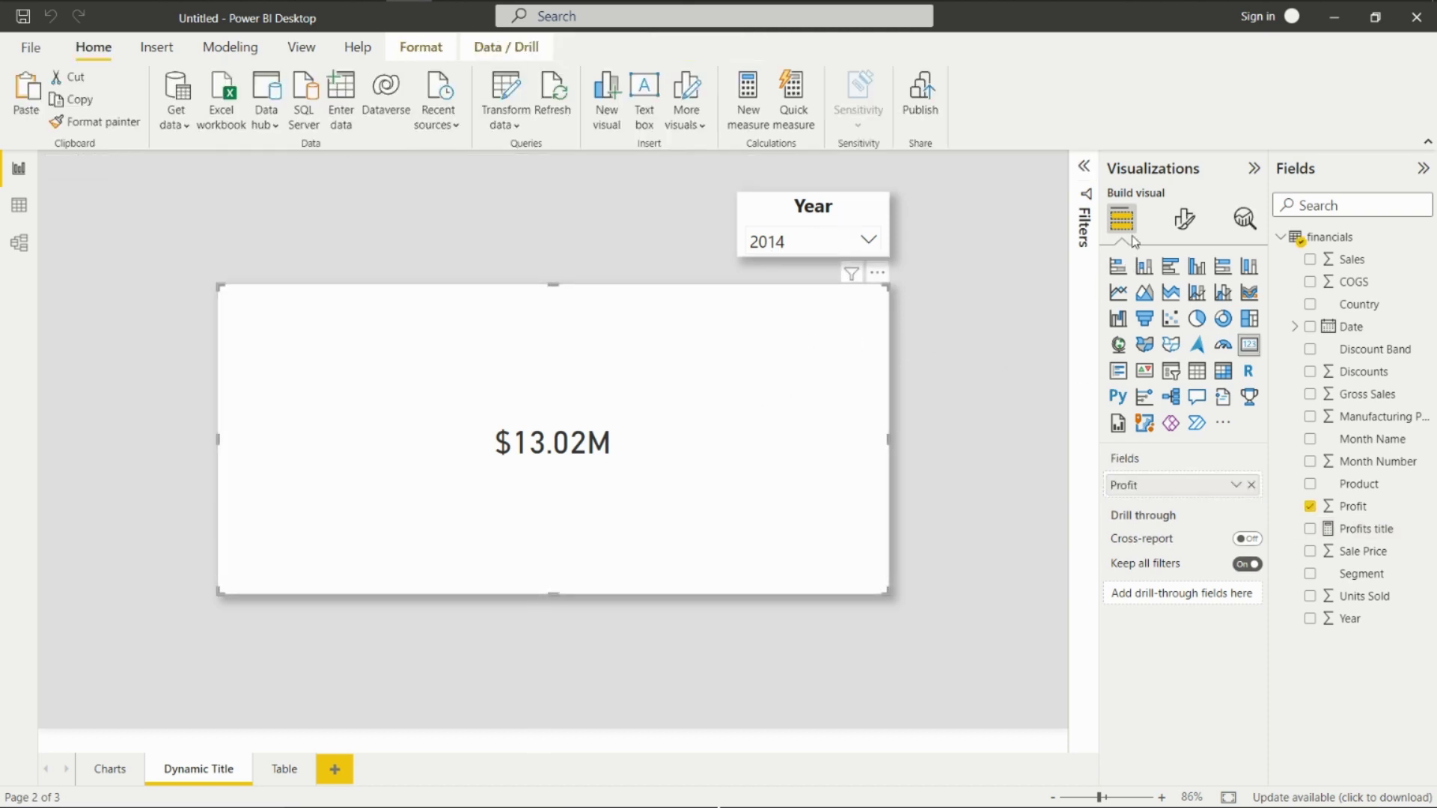
left_click(1184, 220)
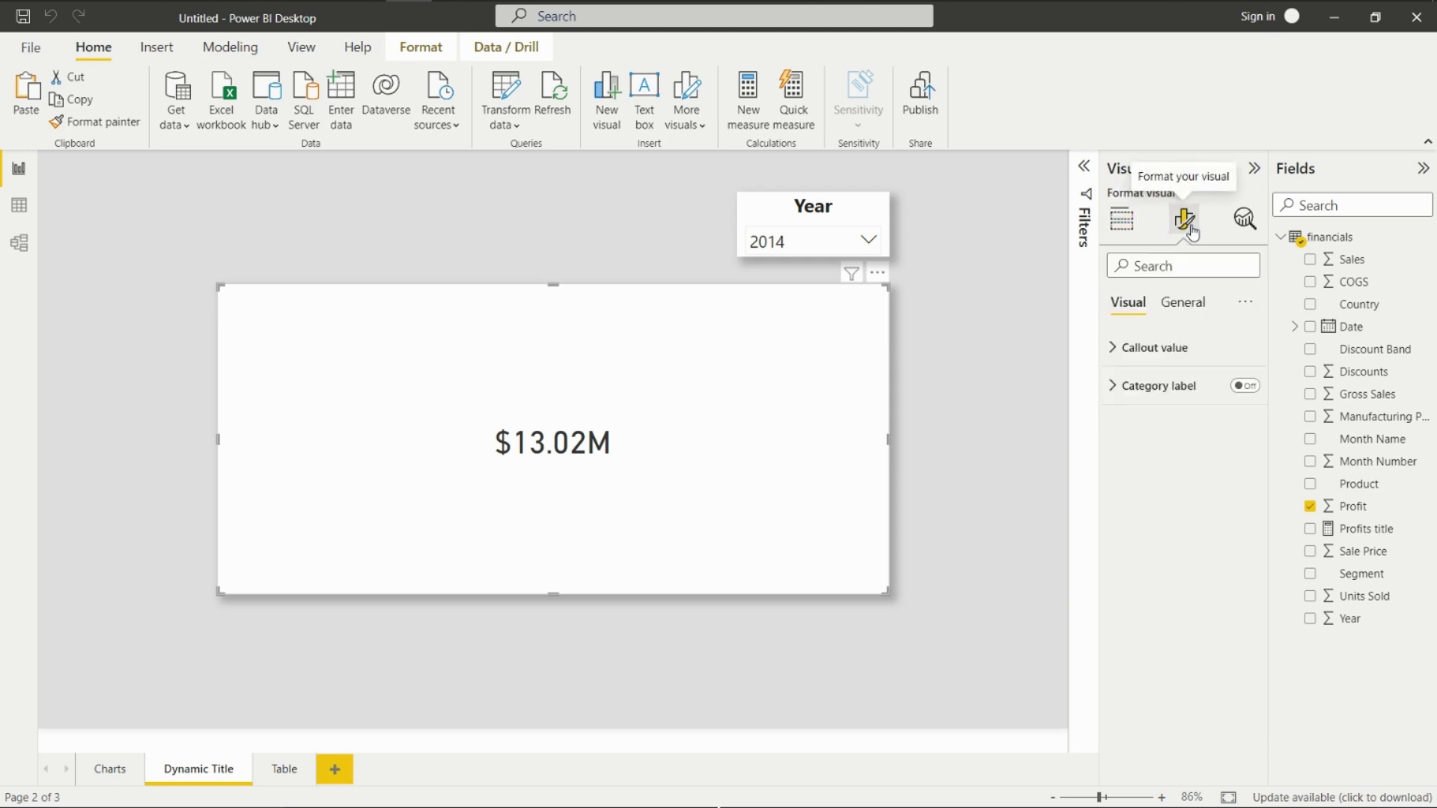
left_click(1194, 311)
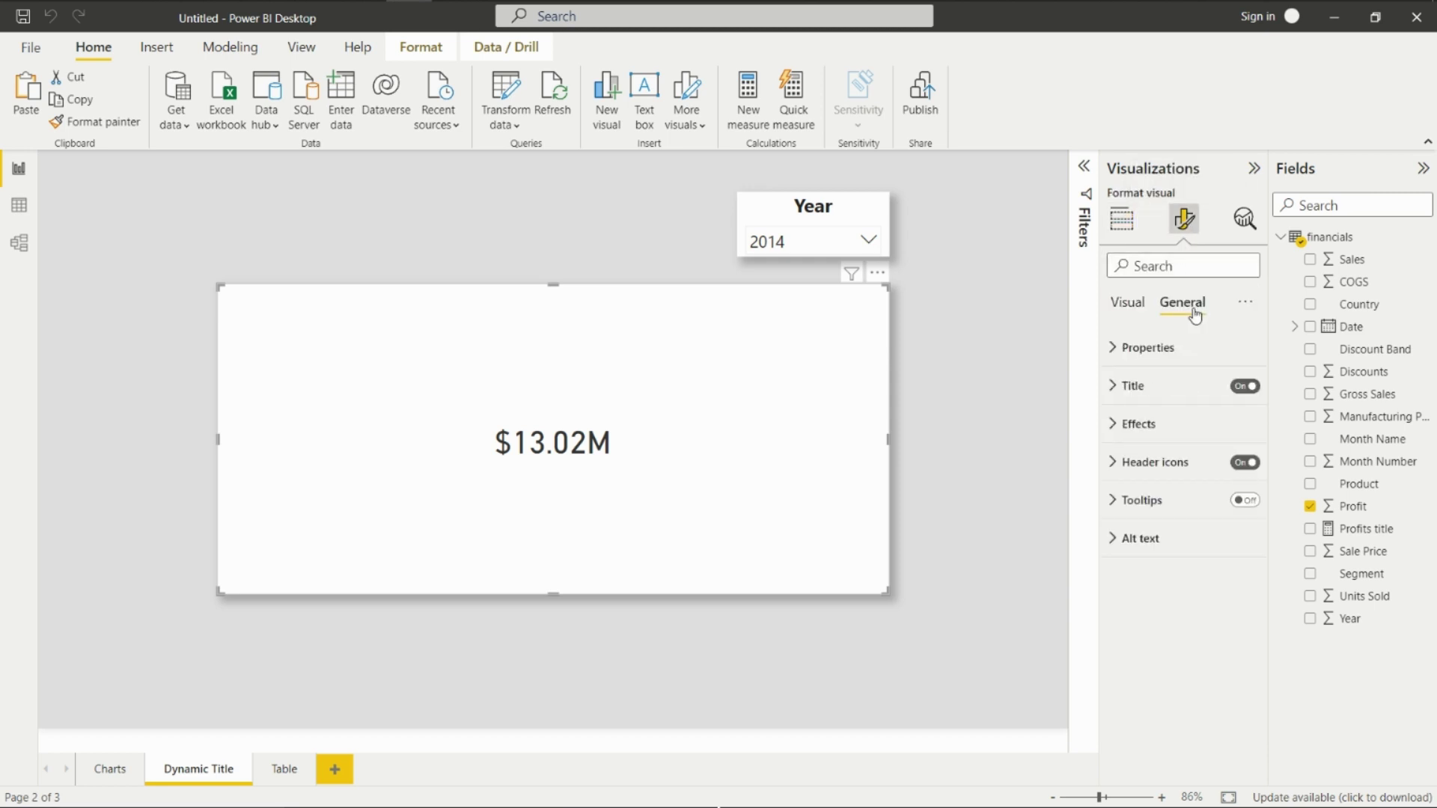
left_click(1123, 388)
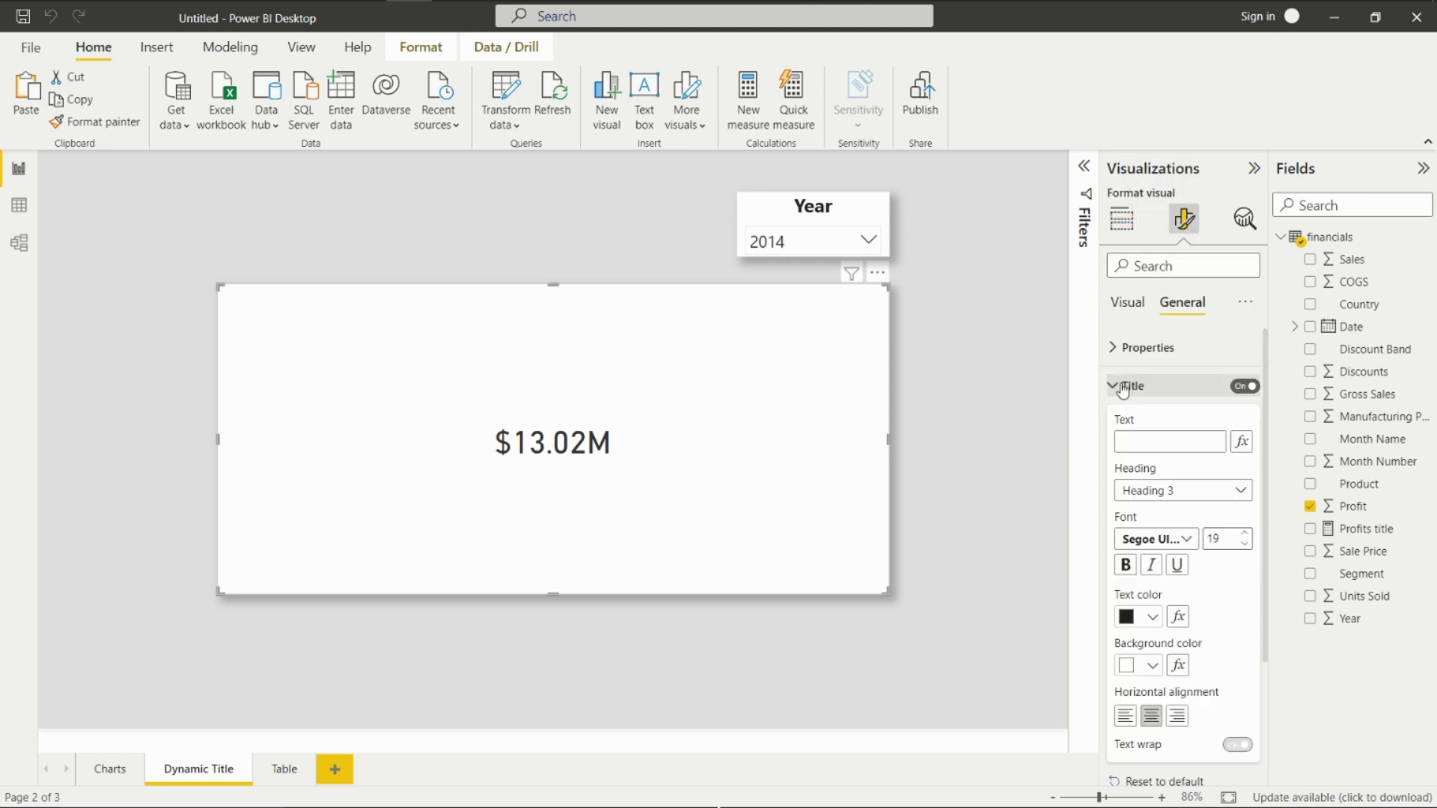
left_click(1242, 443)
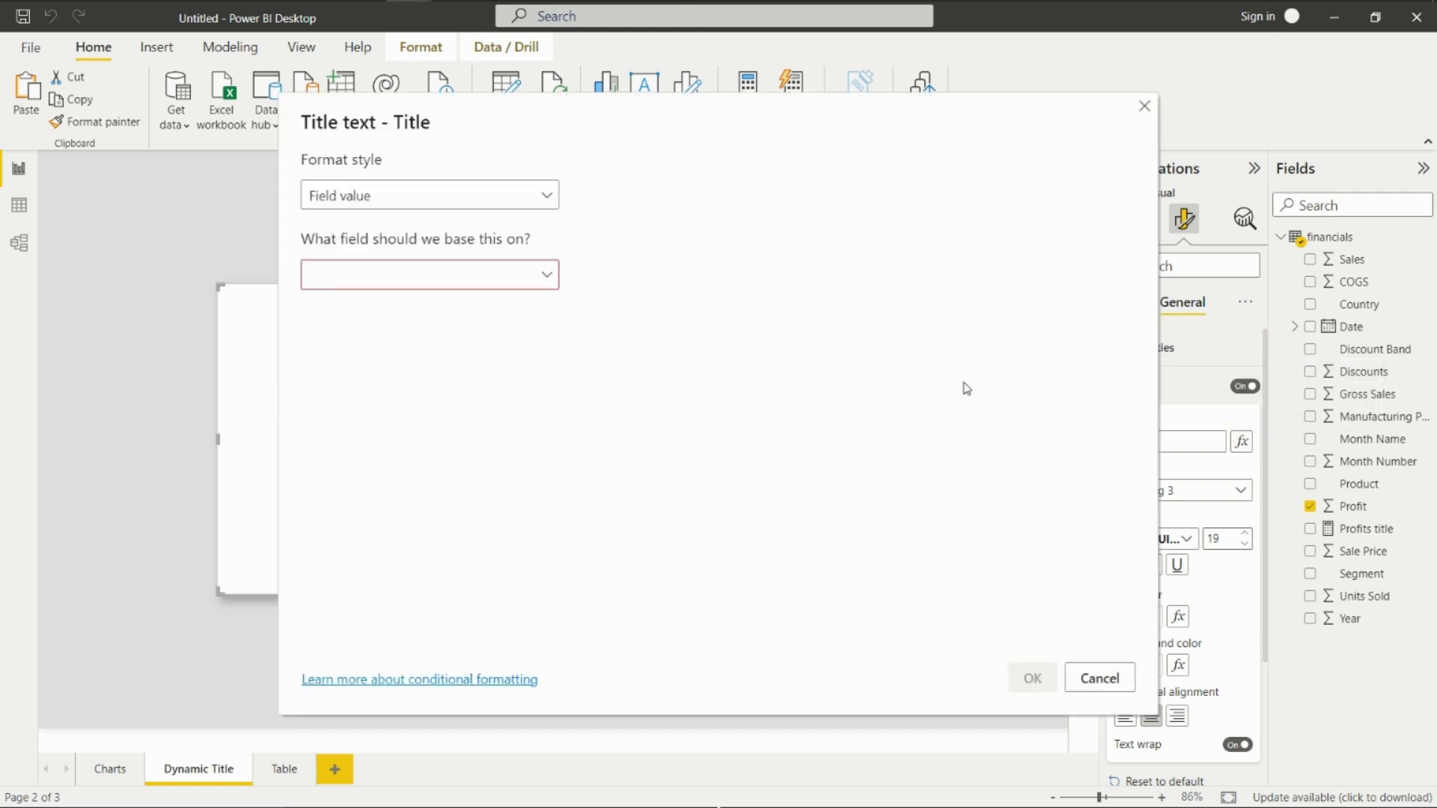
left_click(511, 281)
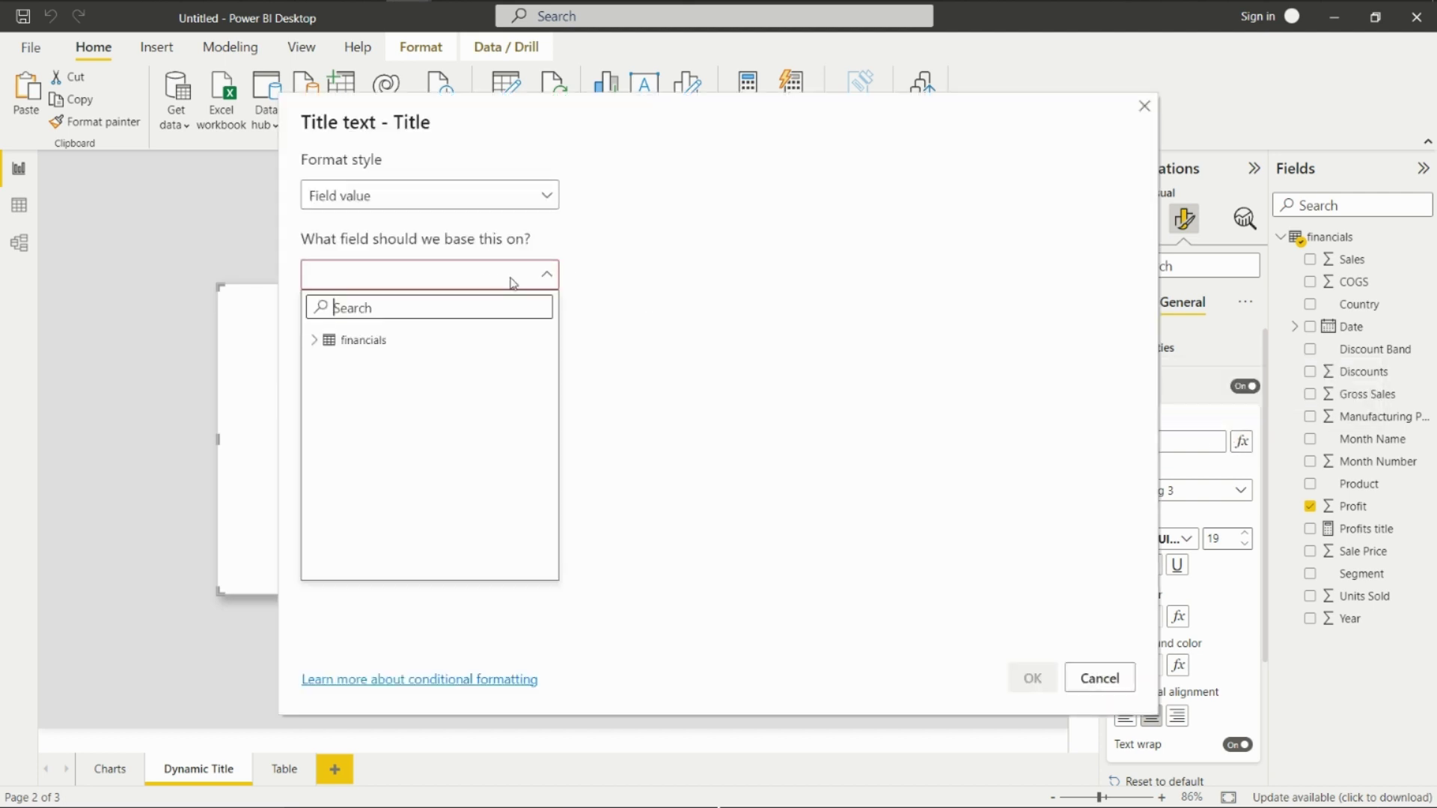
type("pr")
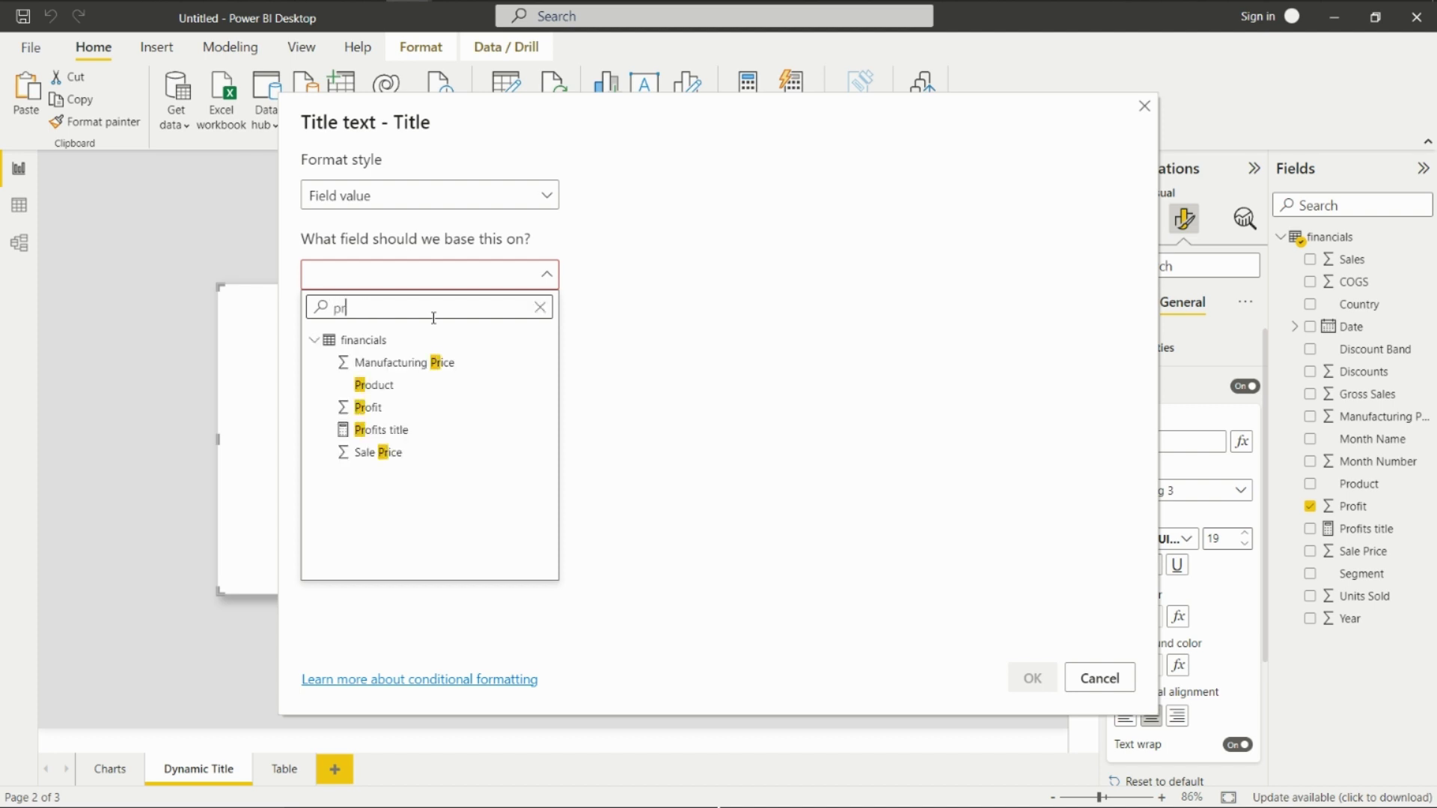
type("ofit")
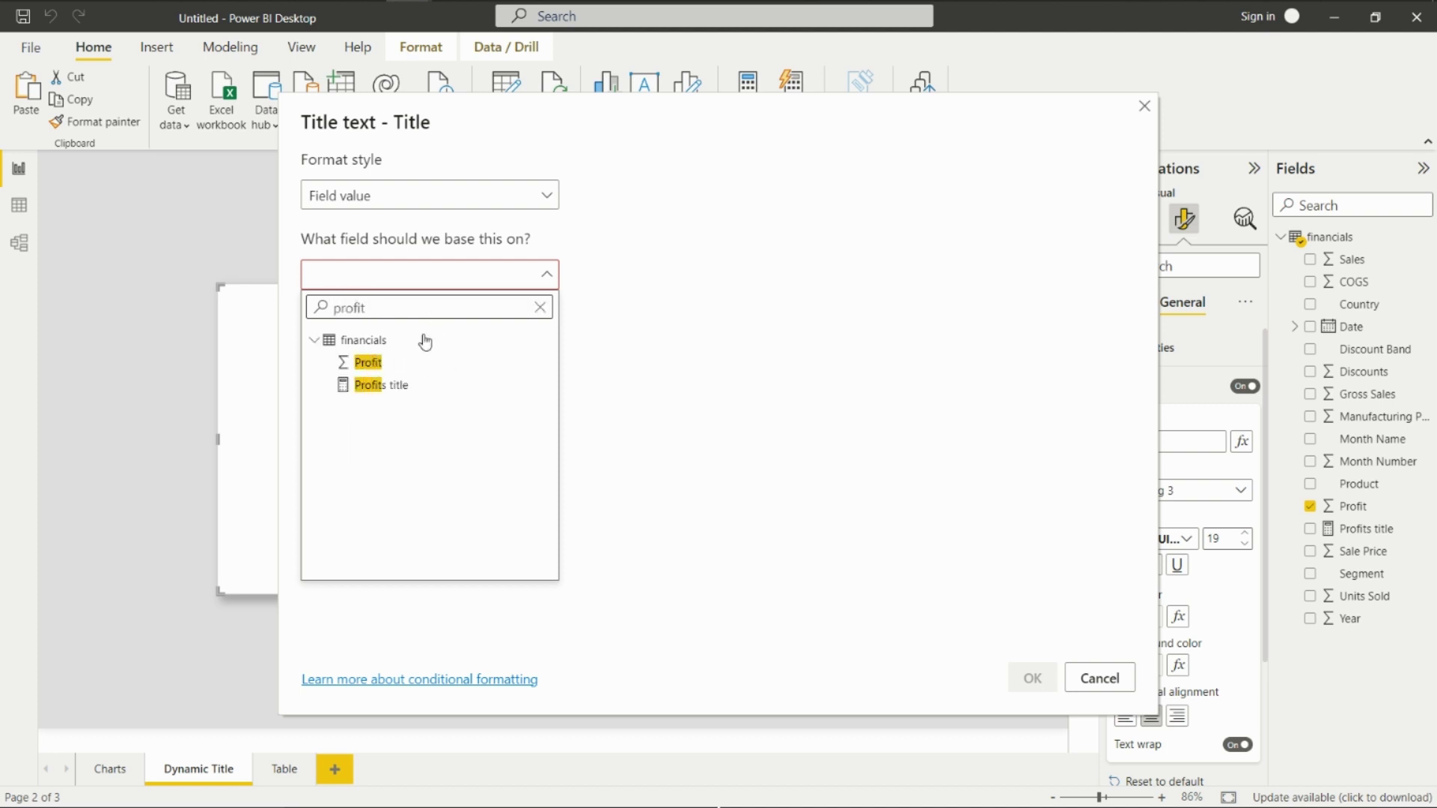
left_click(399, 385)
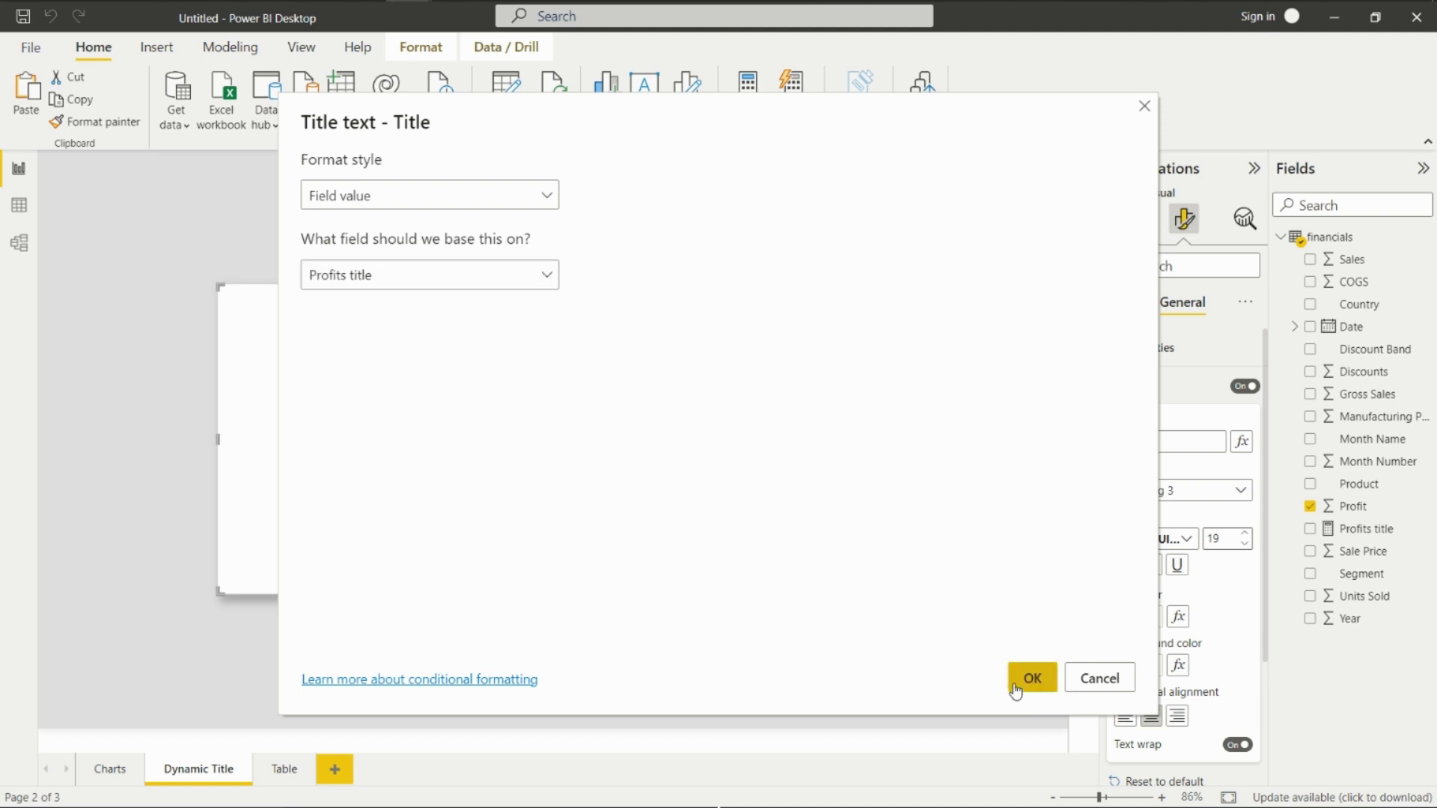
left_click(1029, 682)
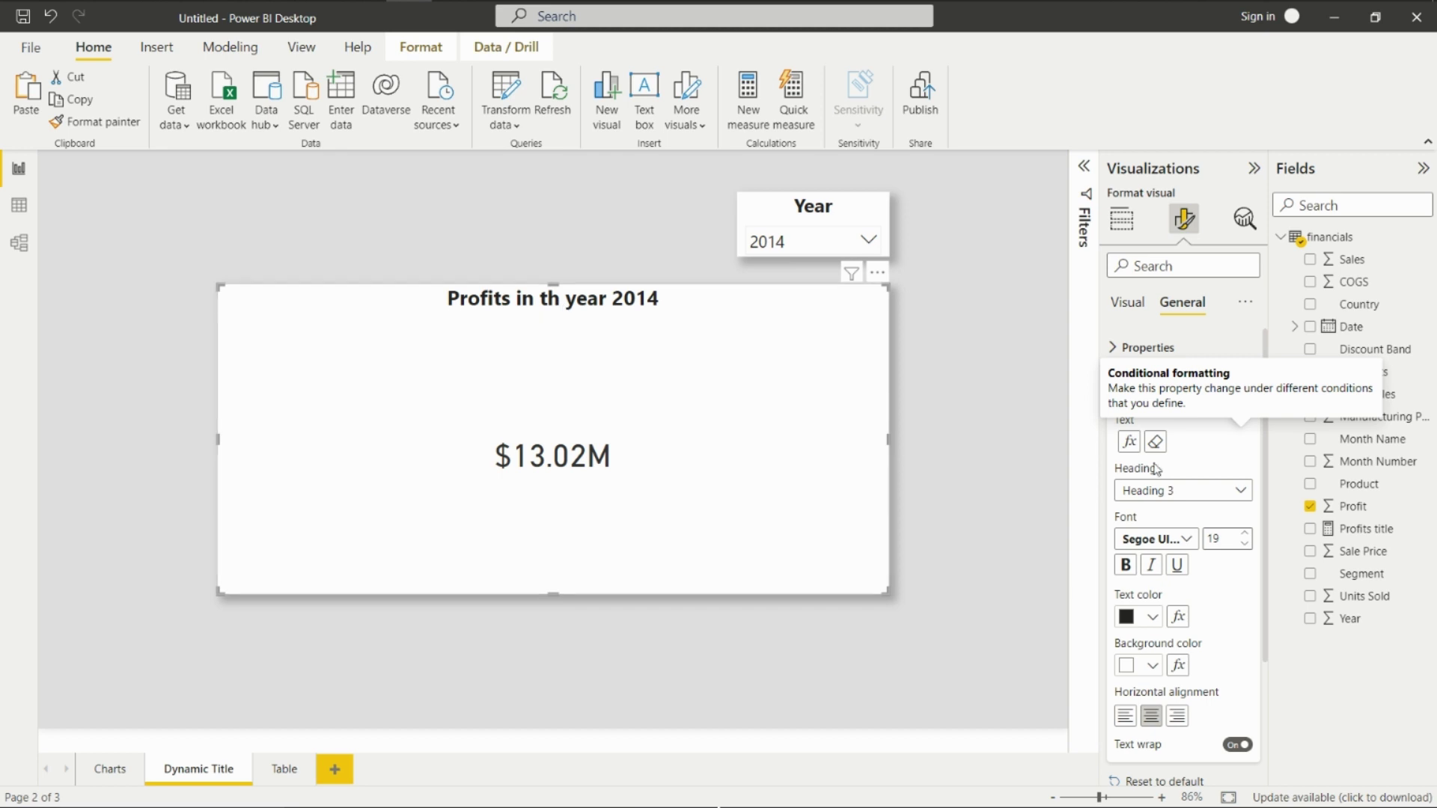
Correct the text in the Profits title measure to "Profits in the year " and commit the formula.
left_click(1371, 532)
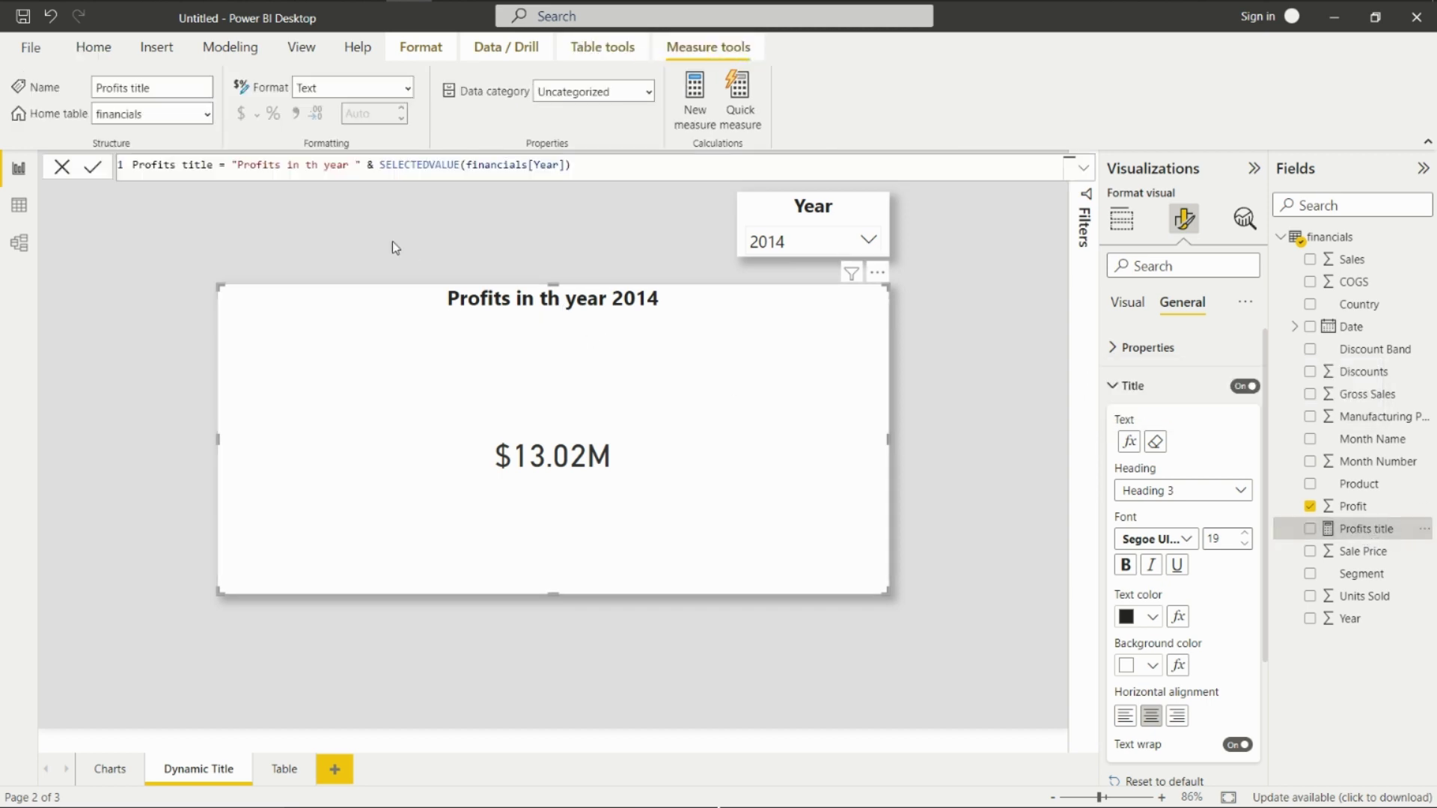
left_click(320, 164)
type("e")
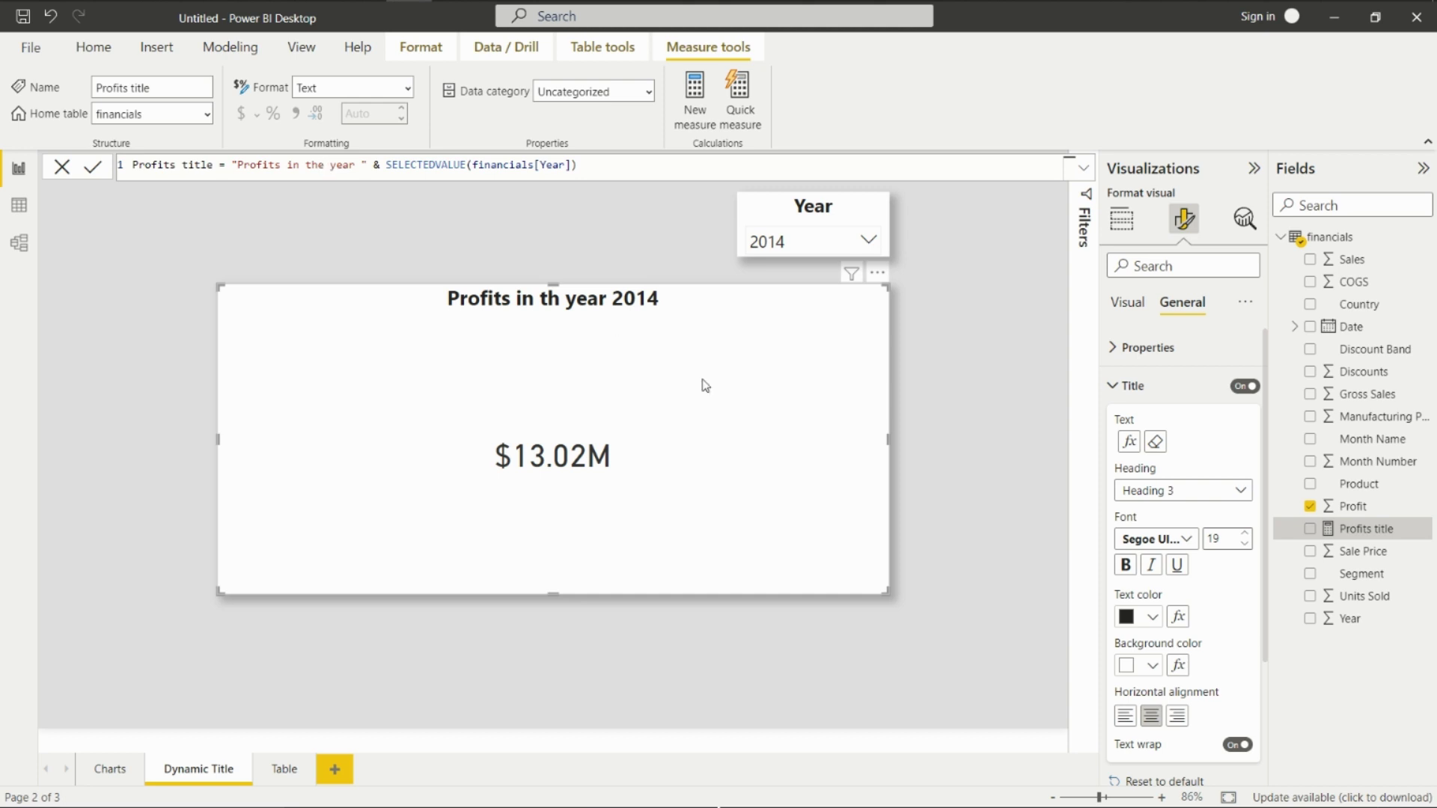
key("Return")
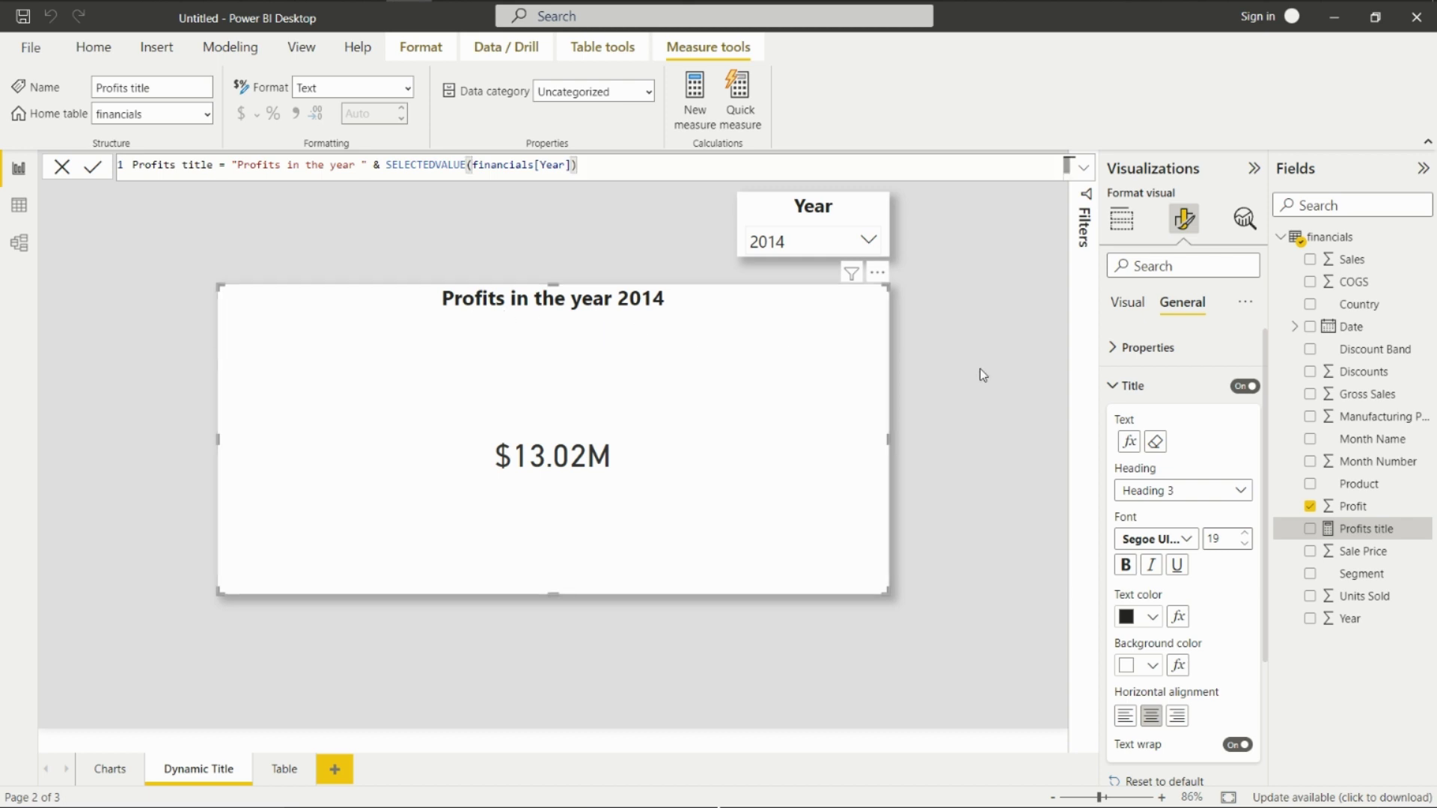
Set the Year slicer to 2013 to test the card's dynamic title.
left_click(810, 242)
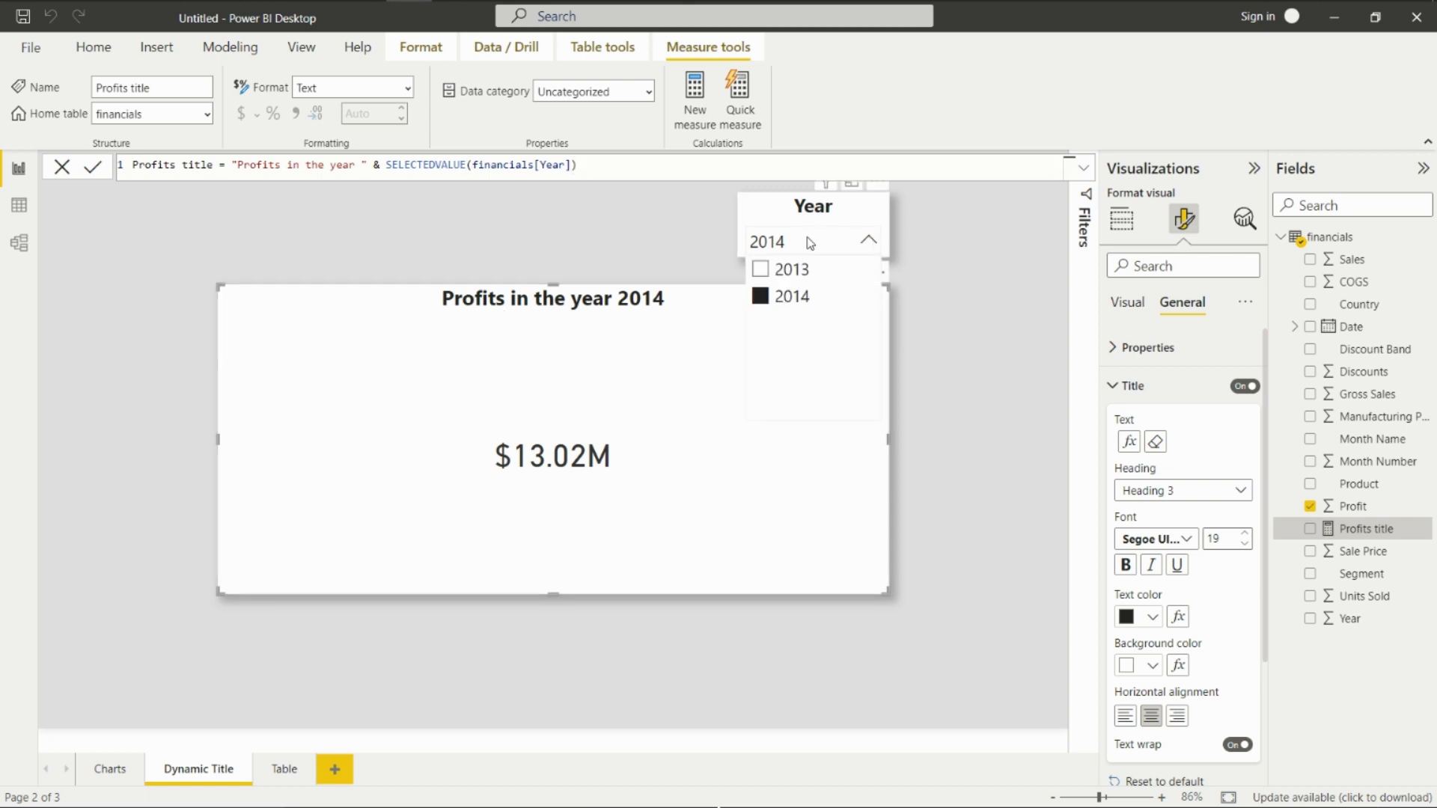
left_click(783, 278)
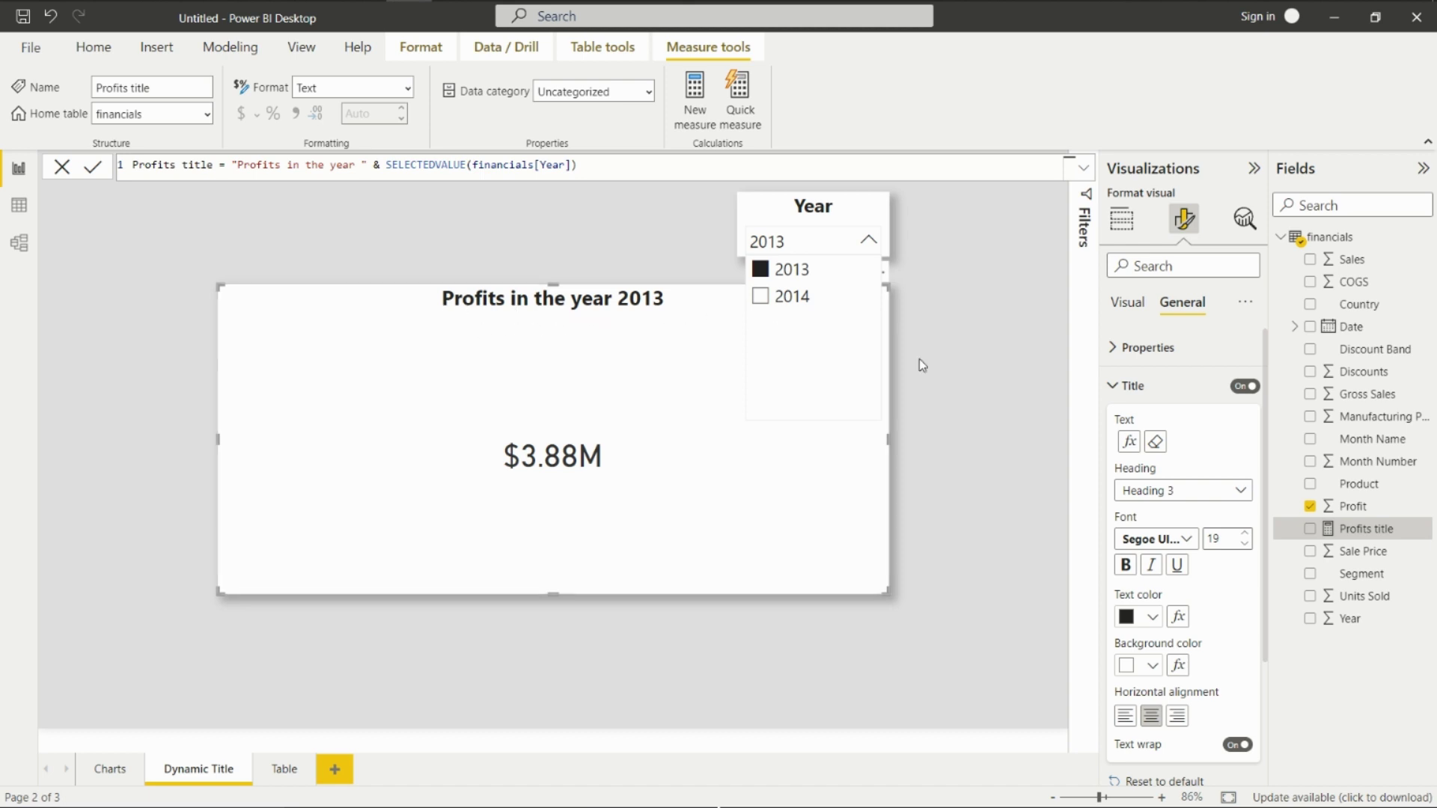
On the Table page, start background color conditional formatting for the table's Units Sold column with the Rules format style.
key("ctrl+Page_Down")
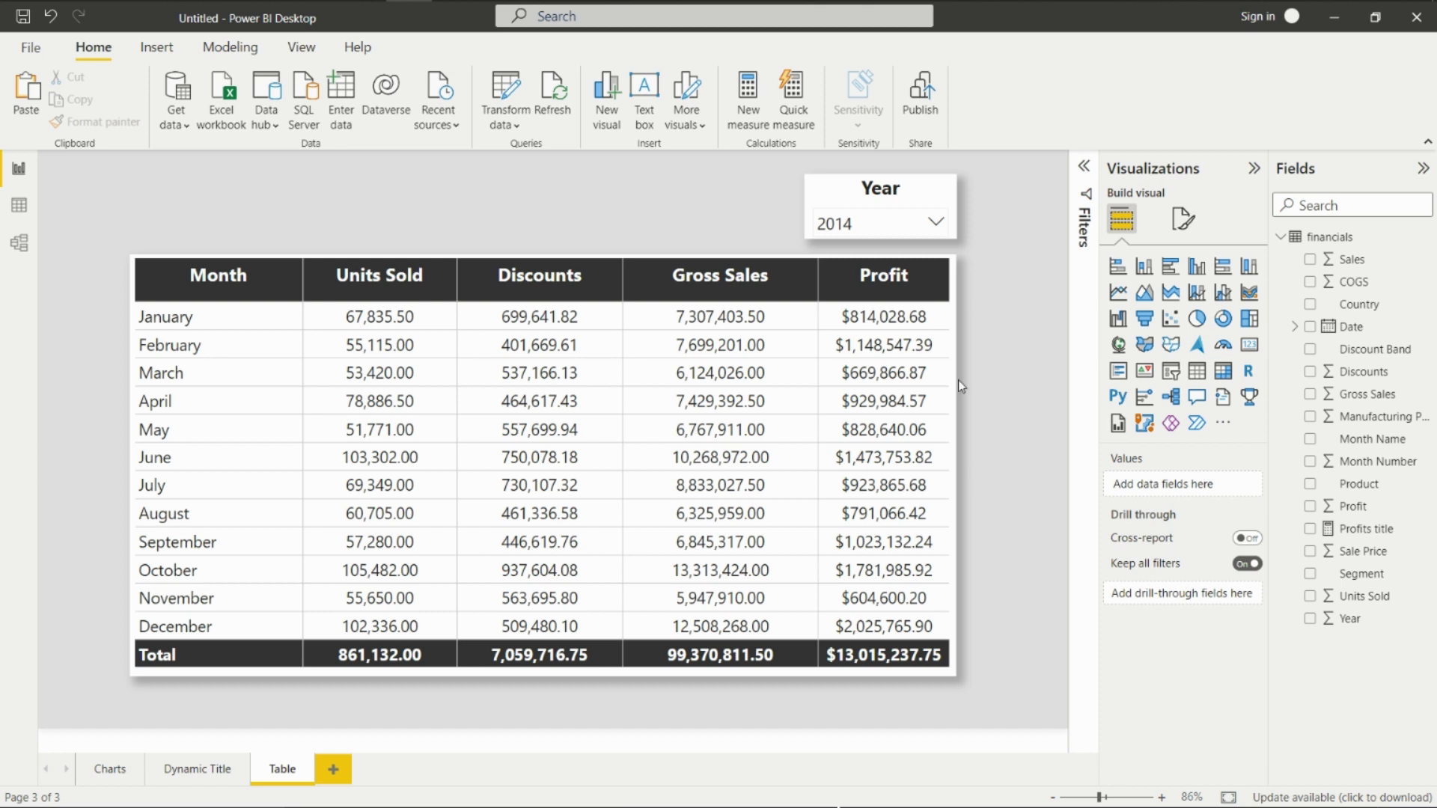
left_click(954, 277)
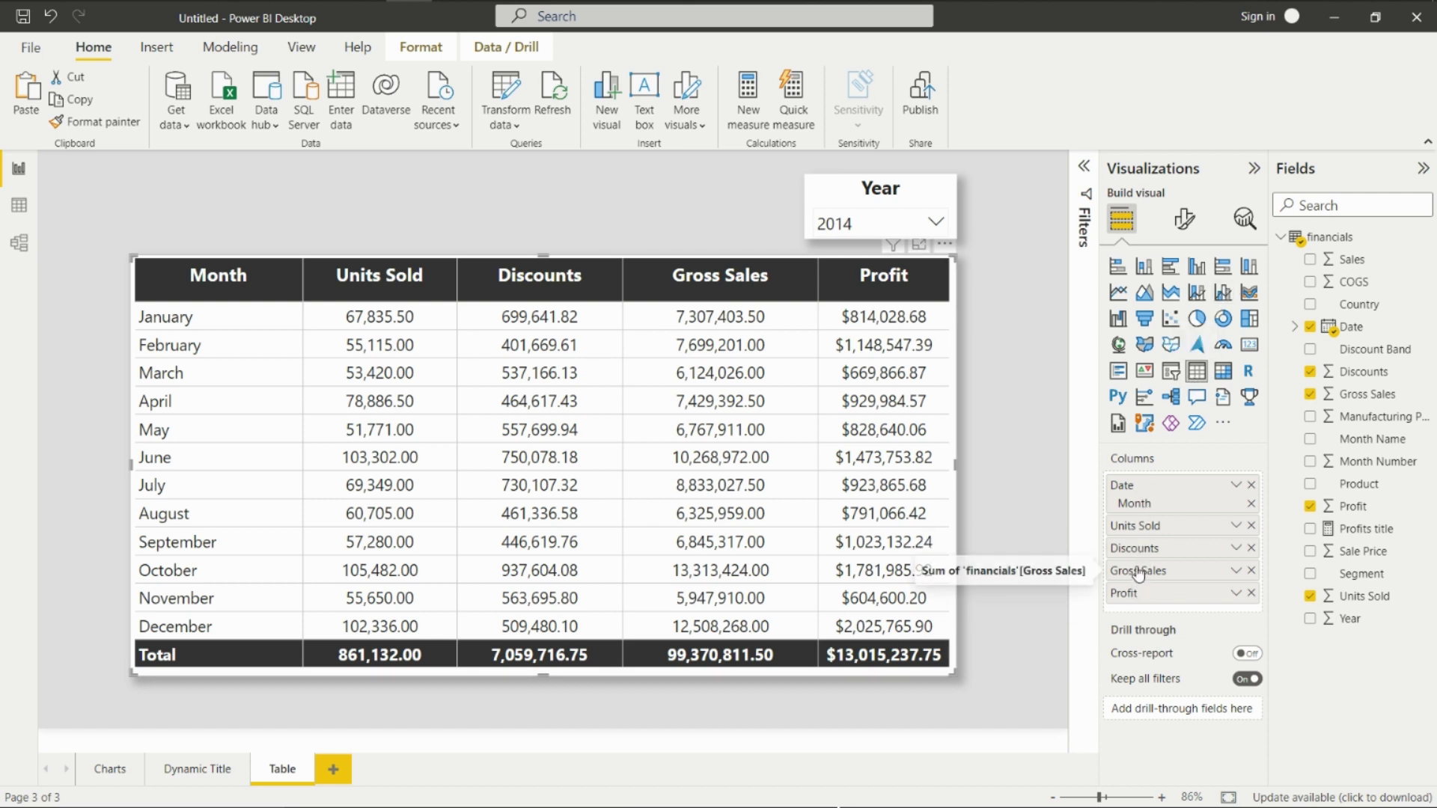
right_click(1129, 530)
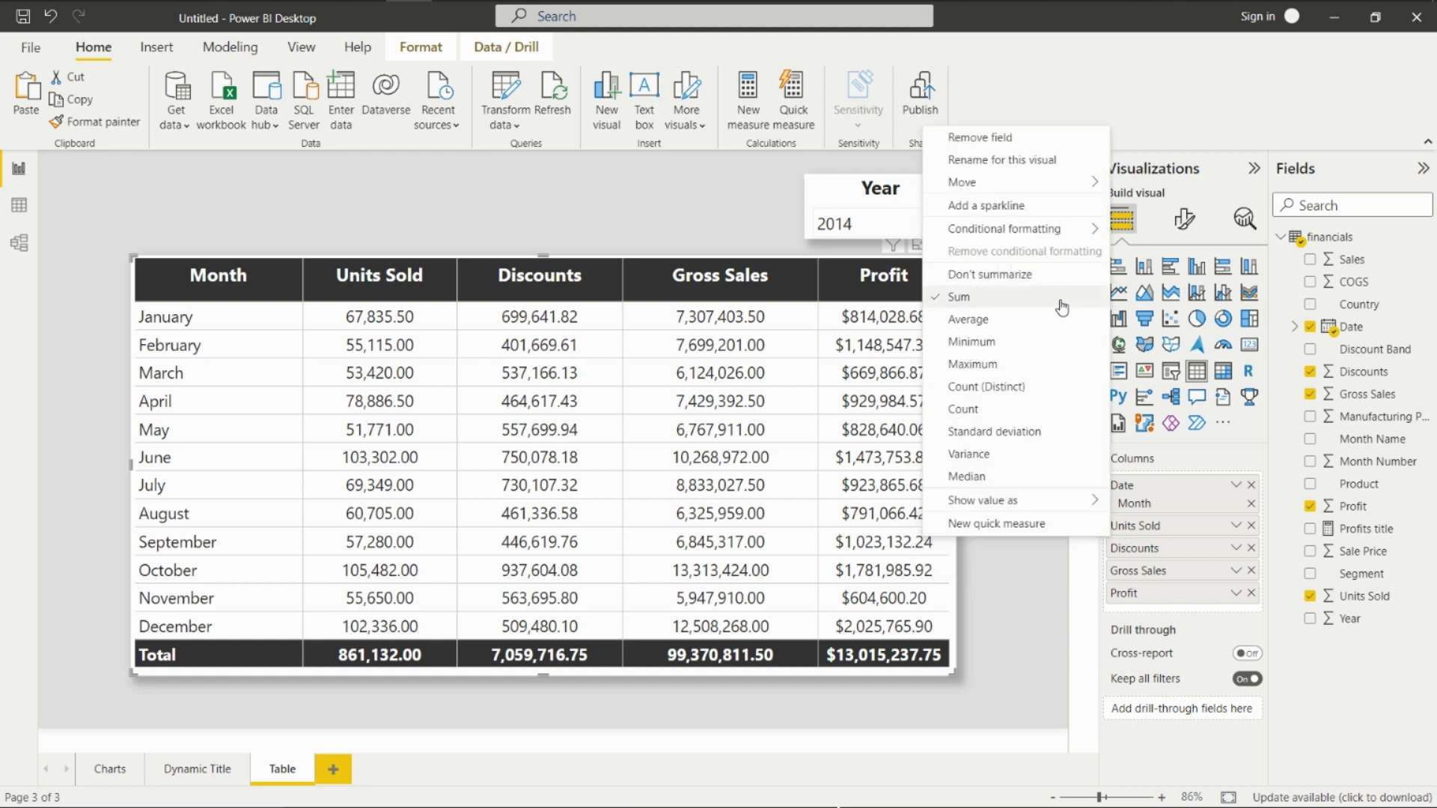
mouse_move(1022, 239)
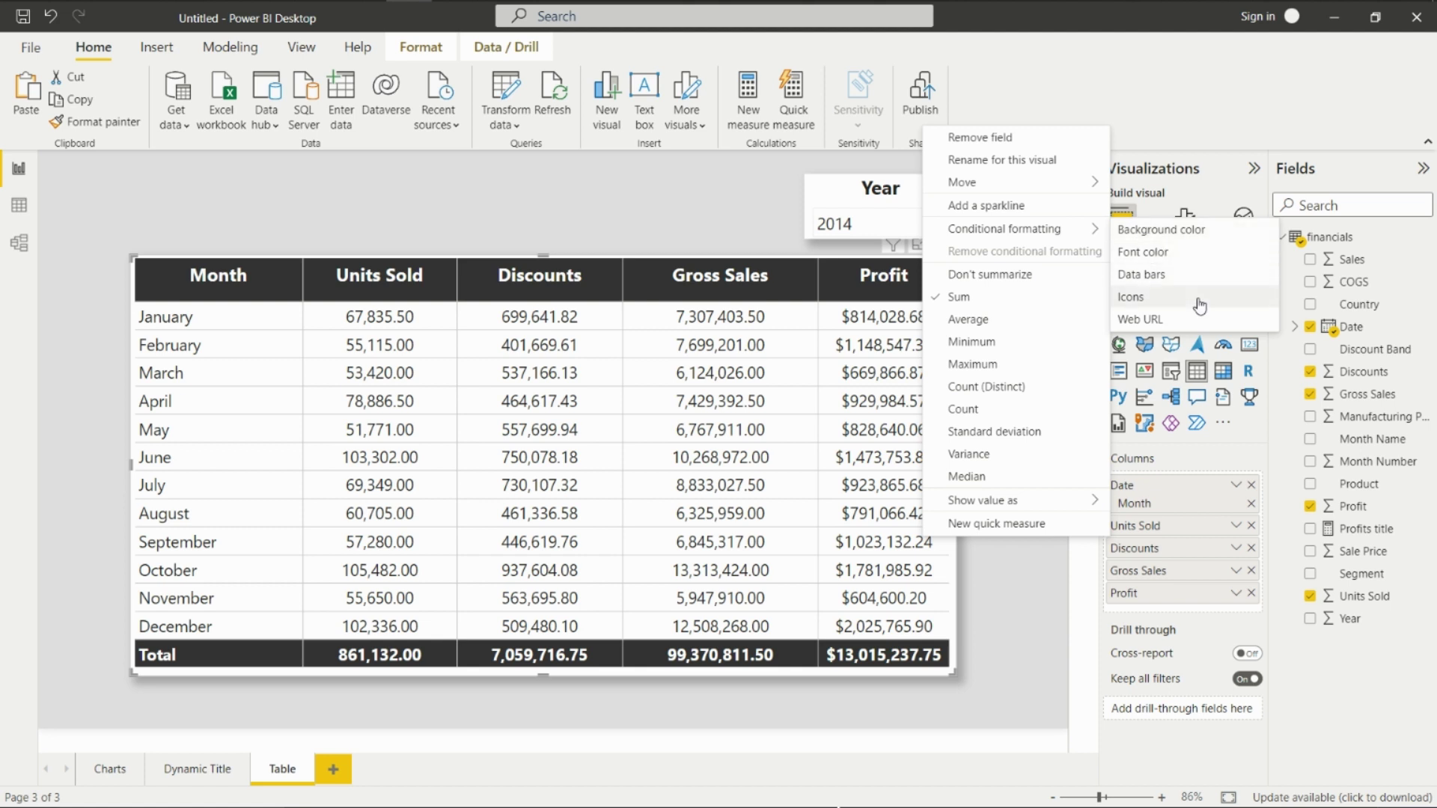
left_click(1172, 238)
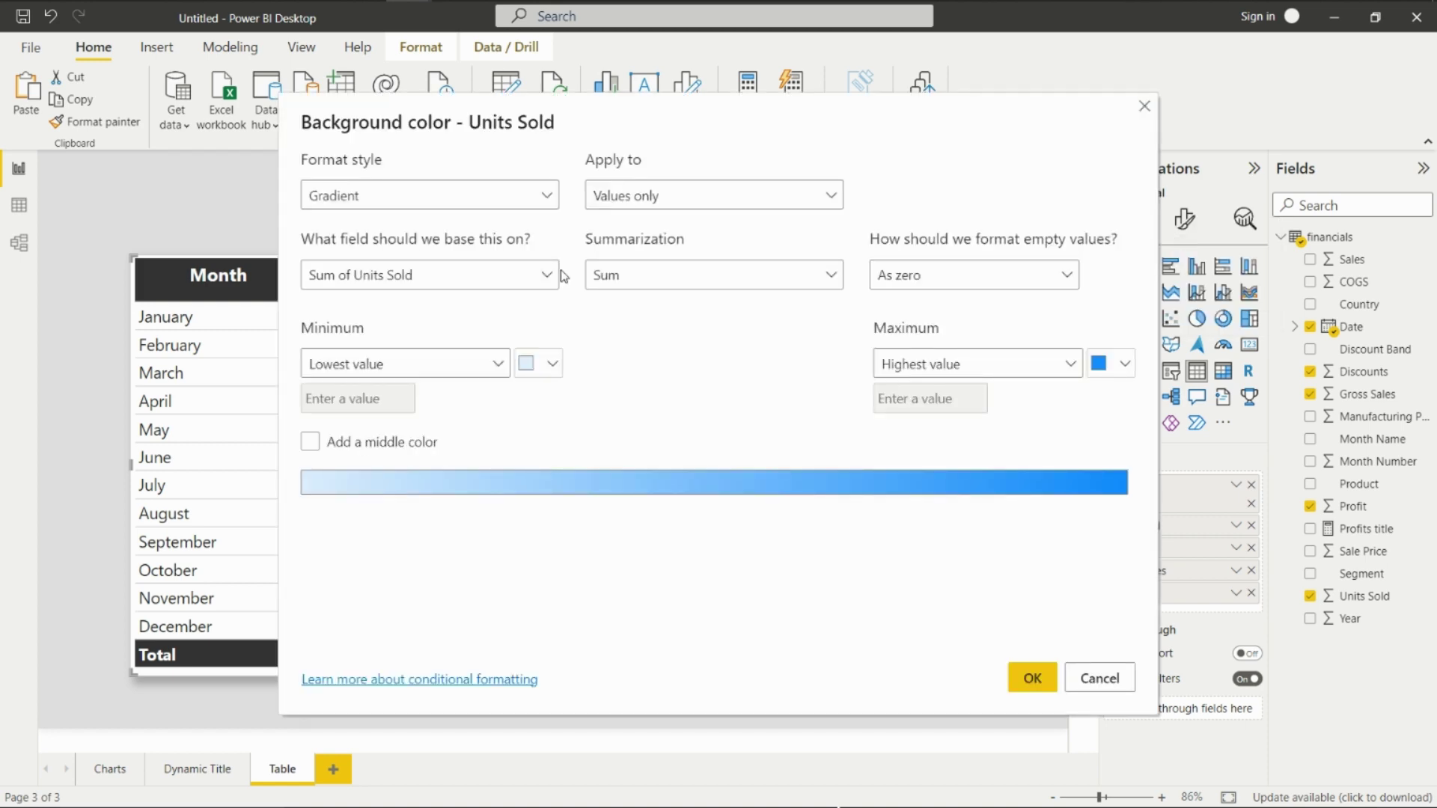
left_click(390, 197)
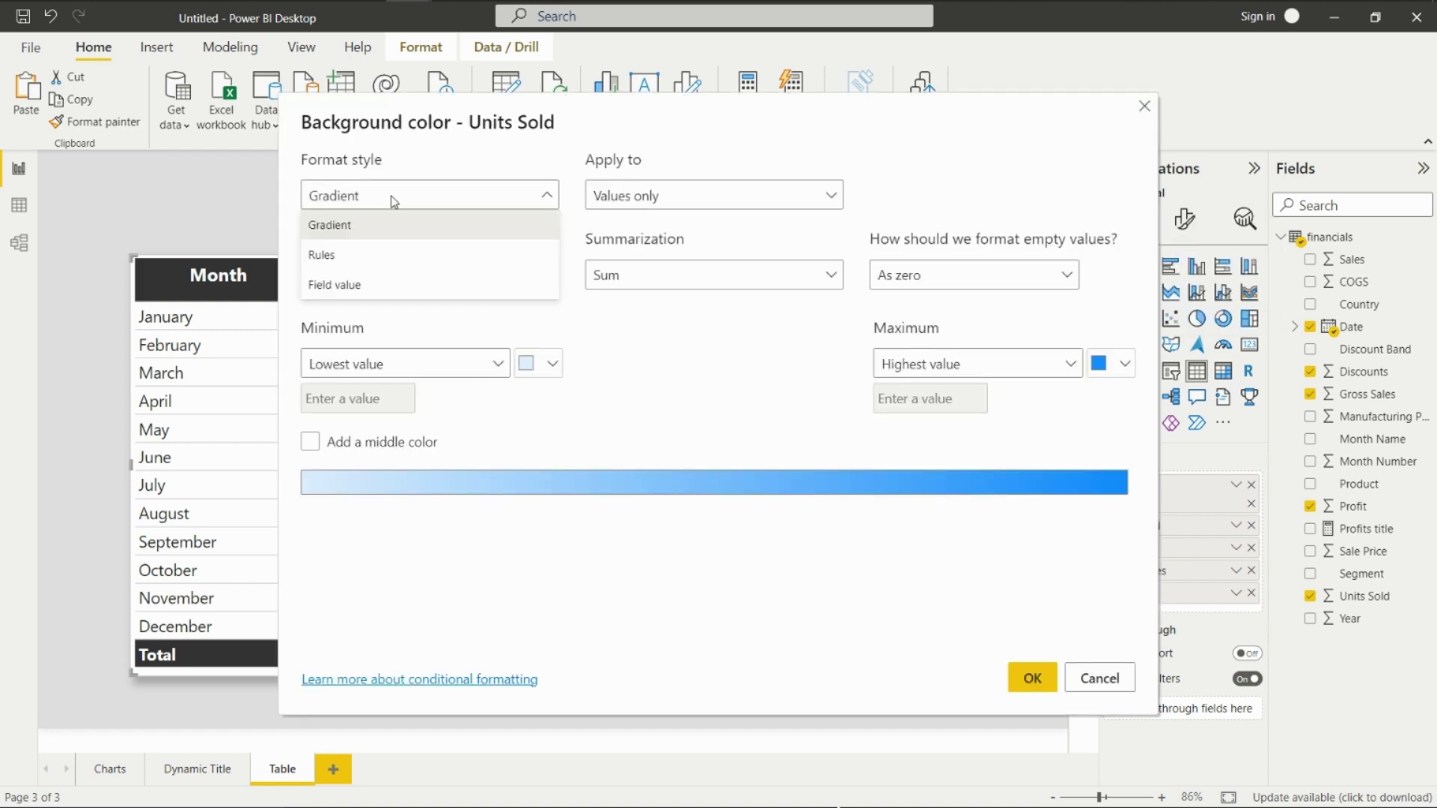
left_click(361, 260)
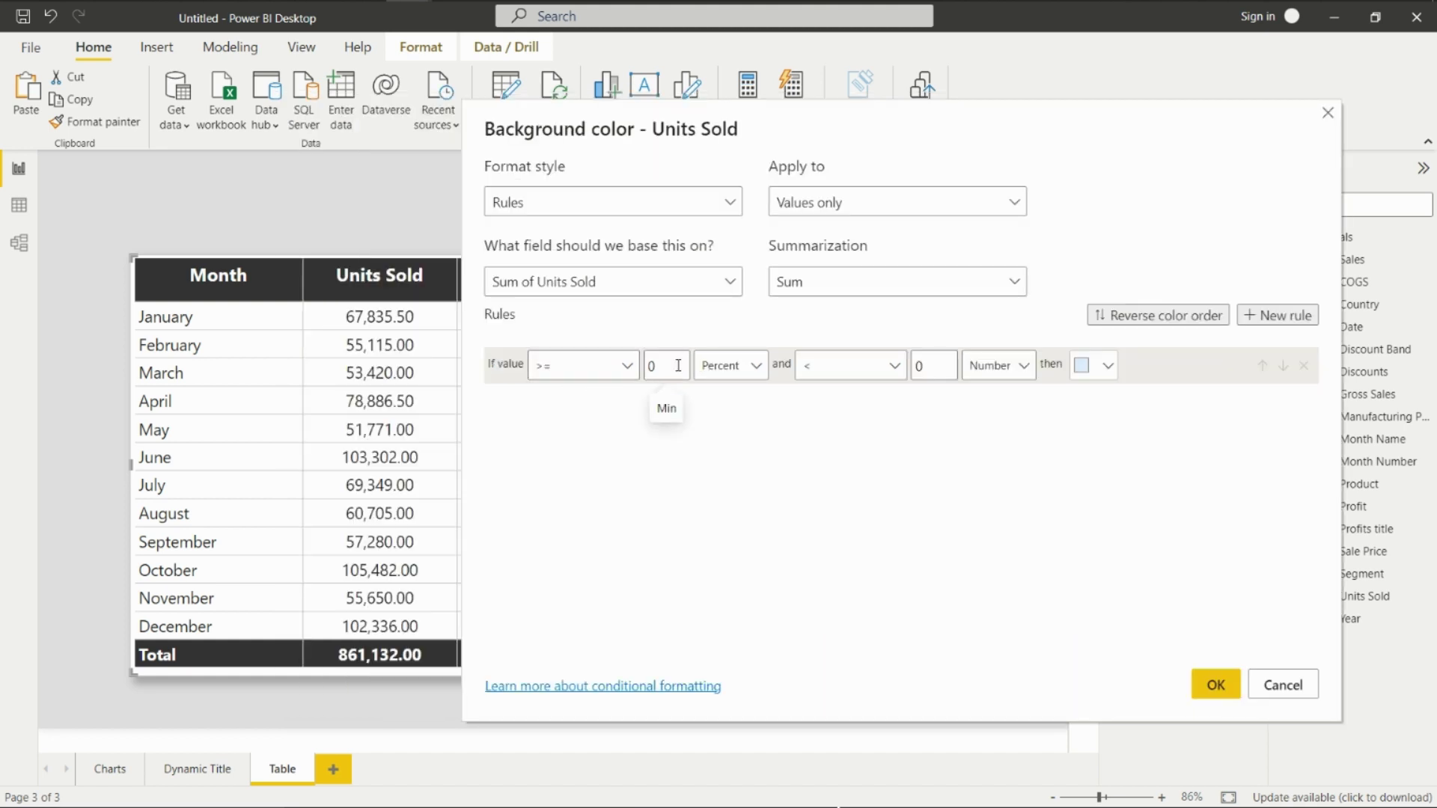
Set the first Units Sold rule to cover values from 0 to below 60000, with both limits as numbers.
key("BackSpace")
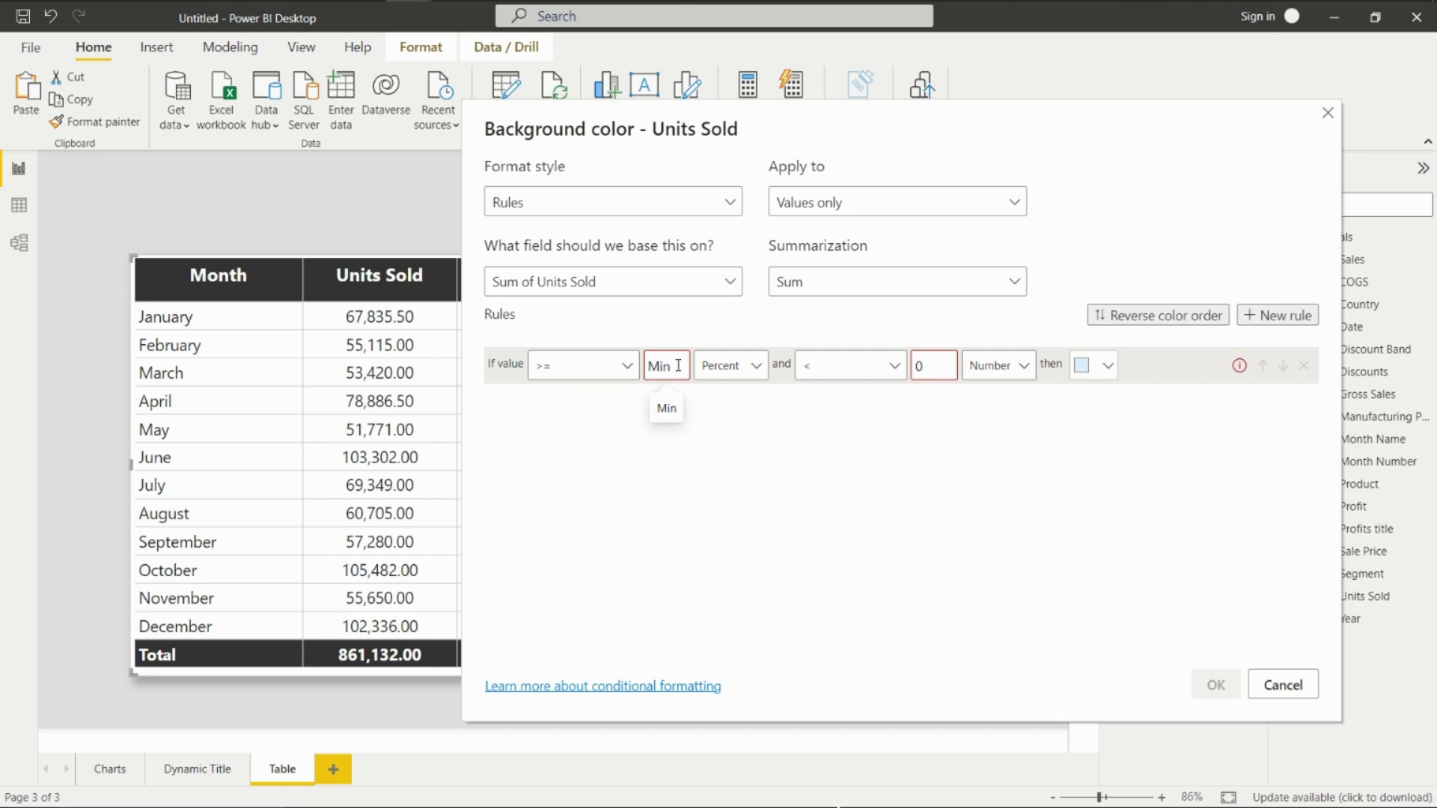
type("0")
left_click(711, 366)
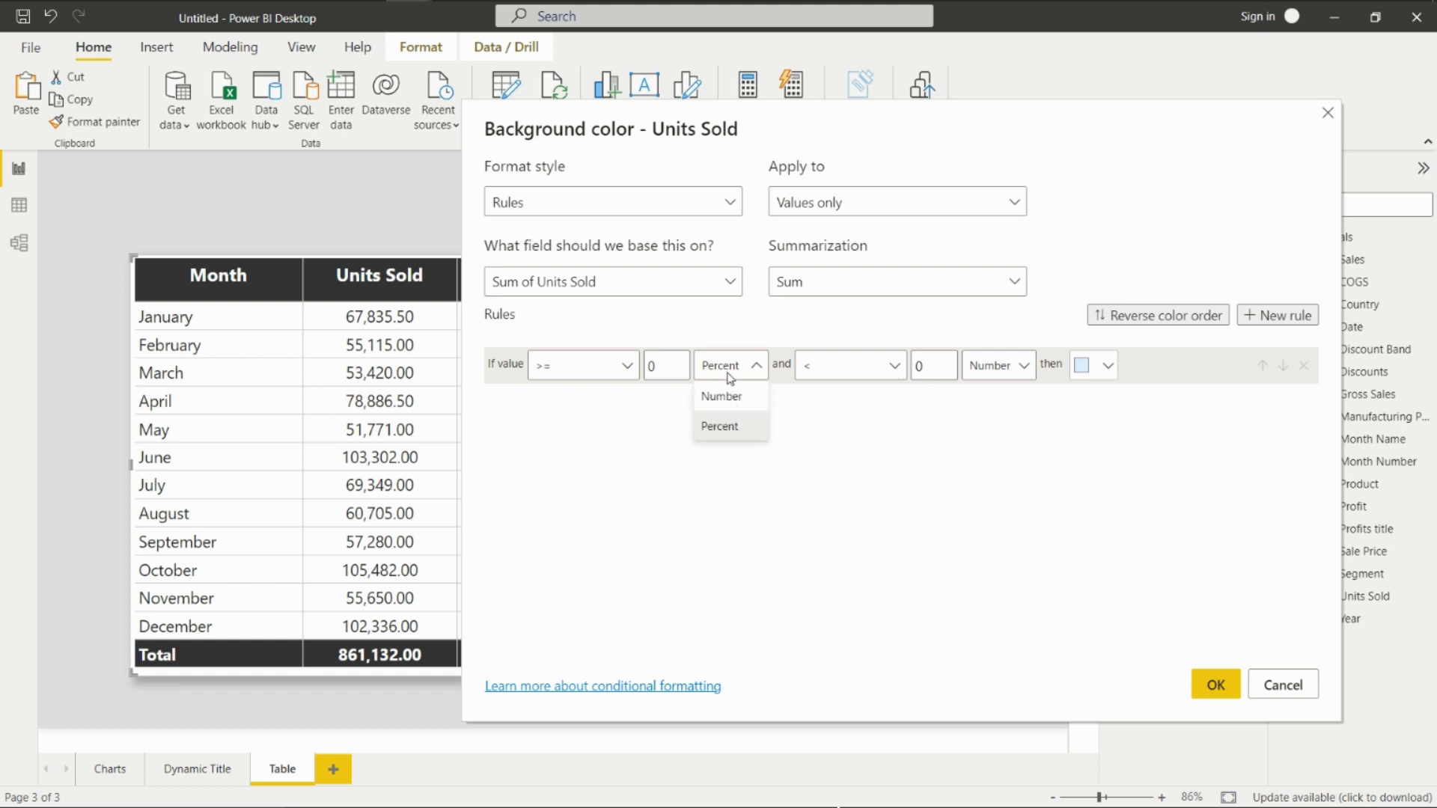
left_click(715, 396)
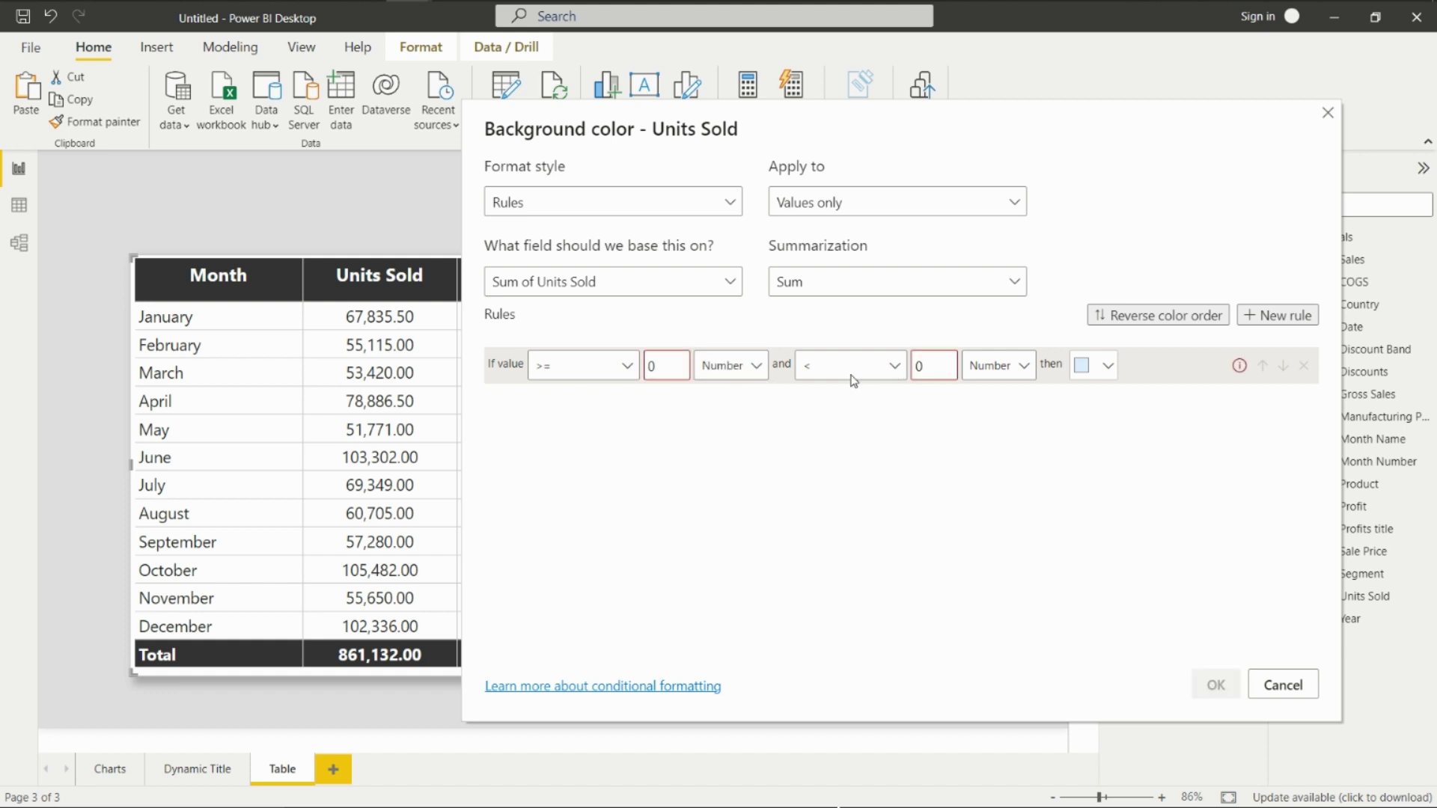
left_click(944, 363)
key("BackSpace")
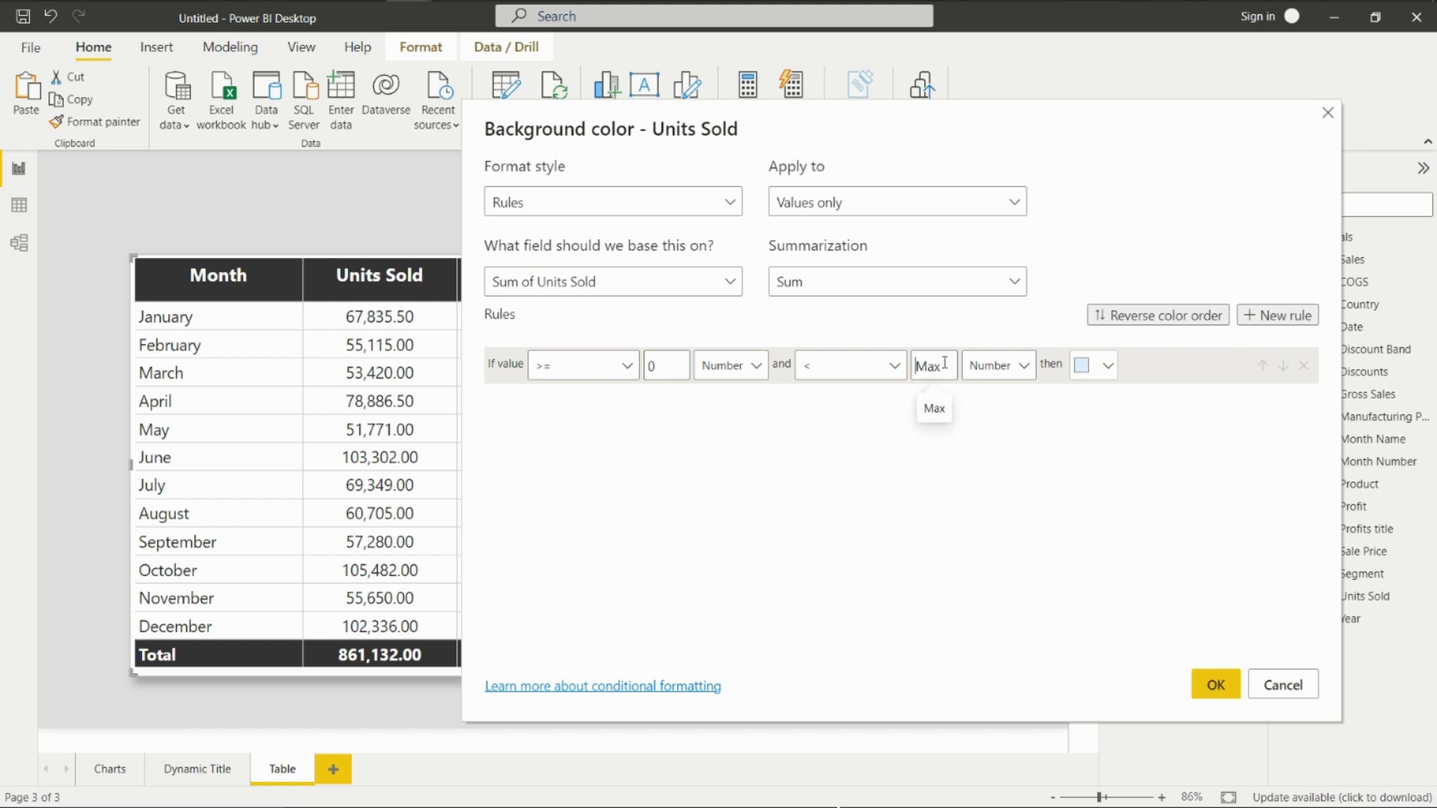
type("60000")
Give the first Units Sold rule a custom dark red background color.
left_click(1095, 365)
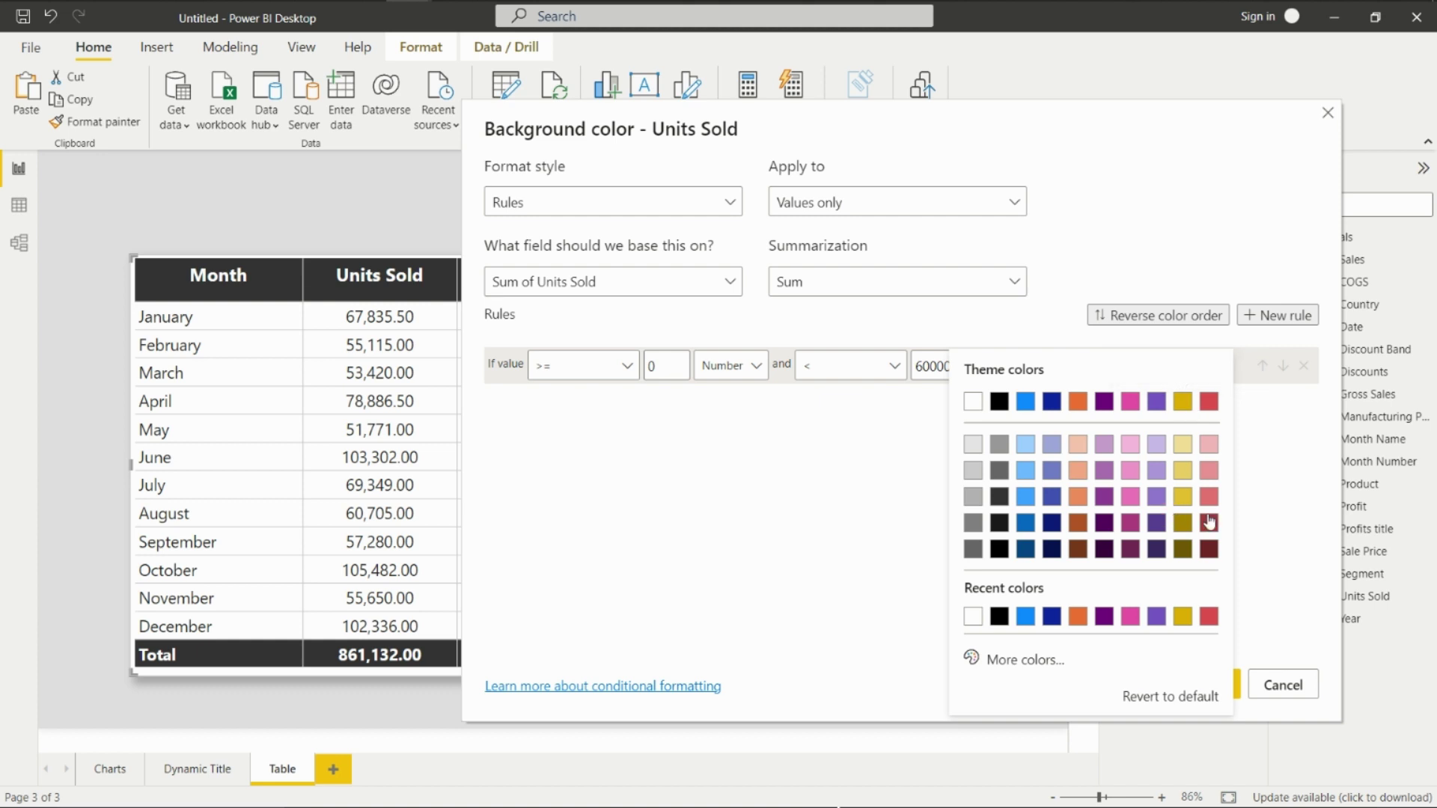
left_click(1024, 662)
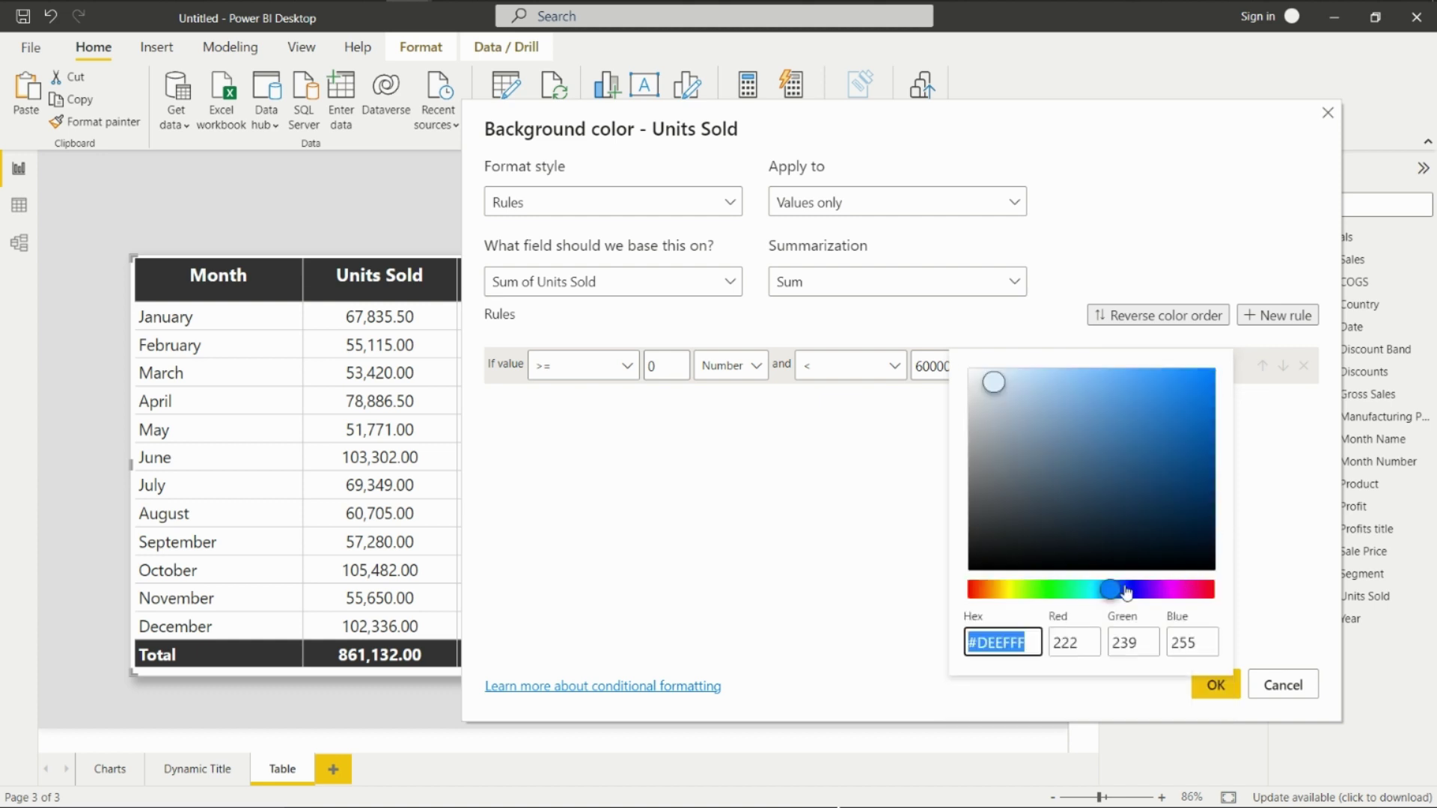
left_click_drag(1112, 590, 936, 610)
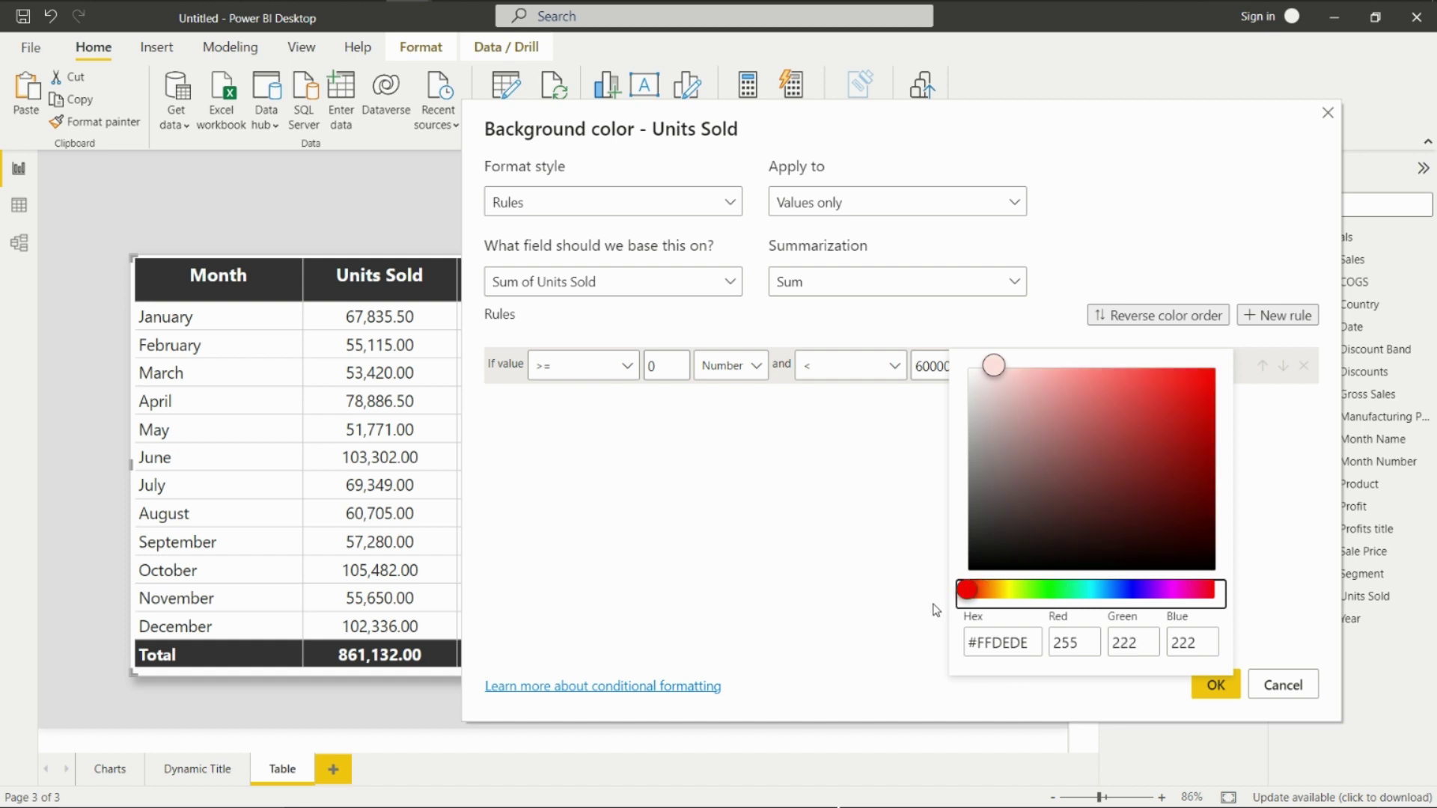
left_click(996, 366)
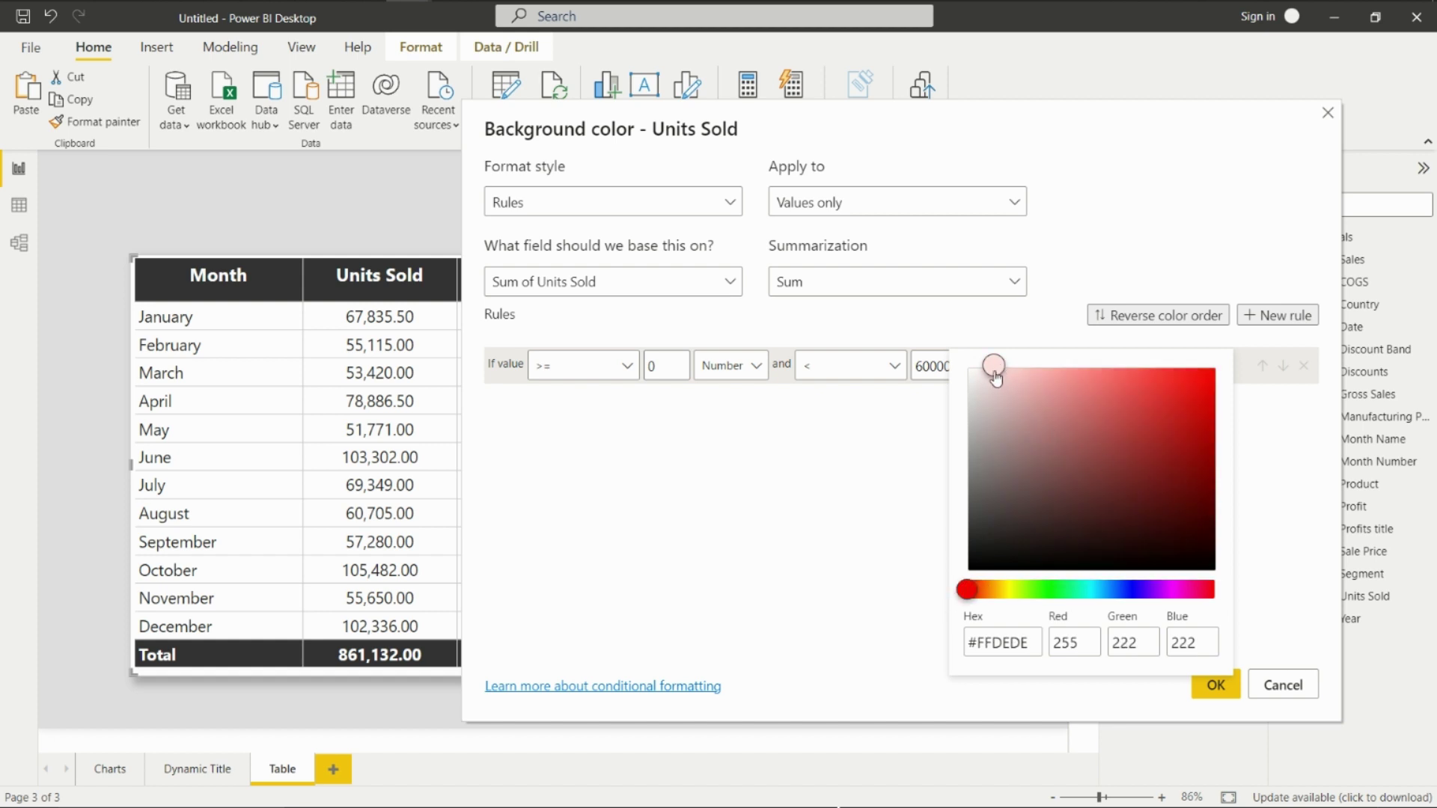
left_click_drag(1012, 403, 1196, 463)
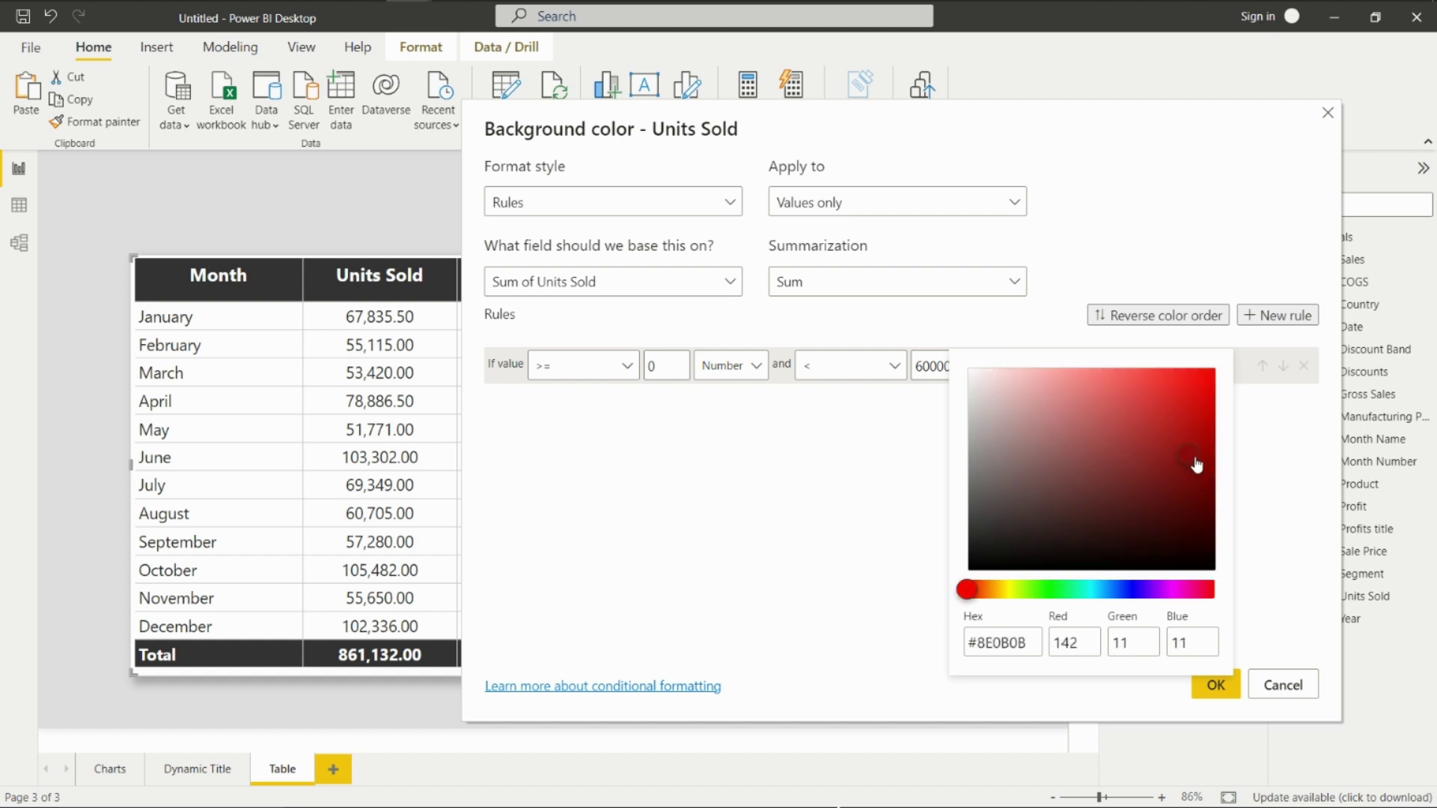
left_click(1252, 573)
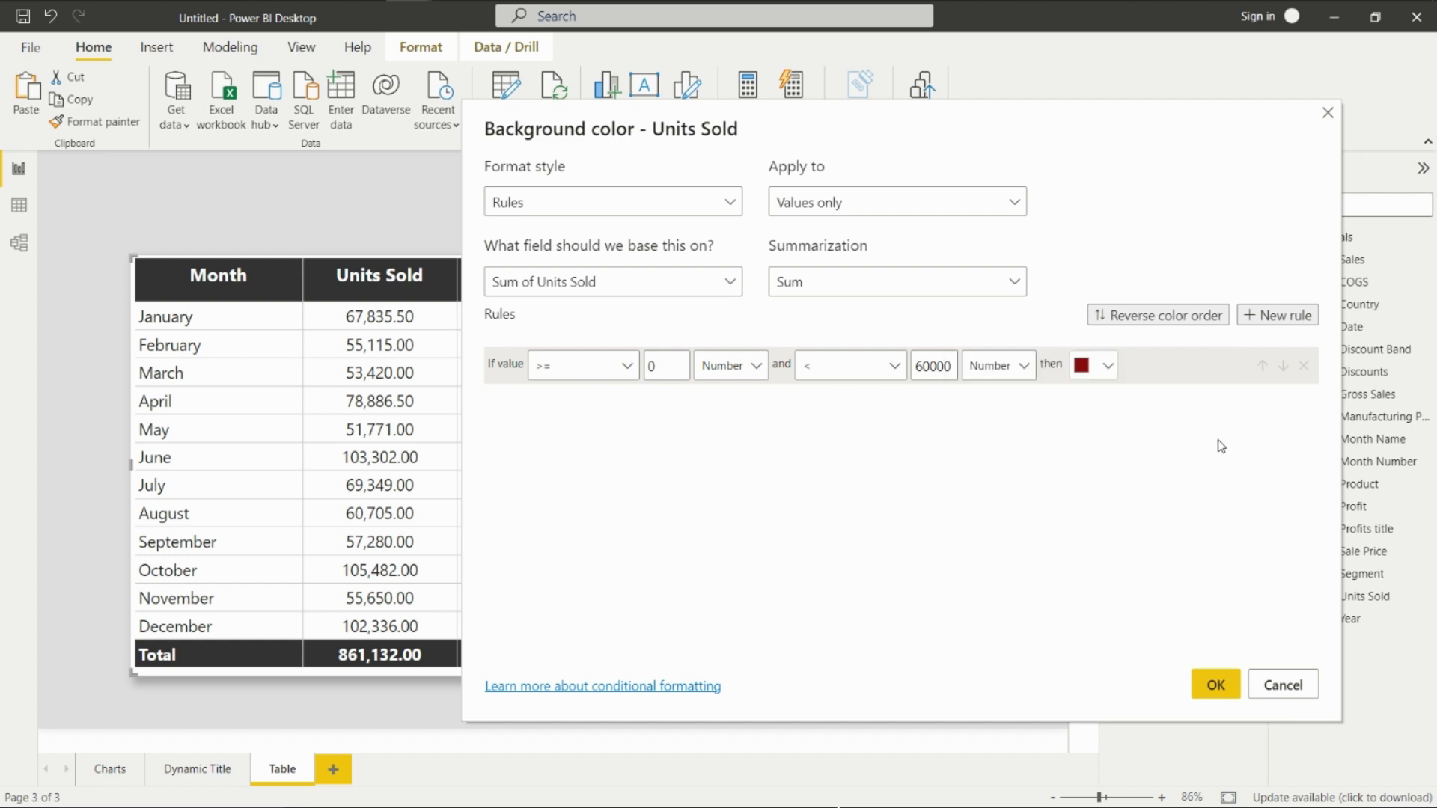
Add a second rule that colors Units Sold values from 60000 to below 100000 dark yellow, with both limits as numbers.
left_click(1284, 315)
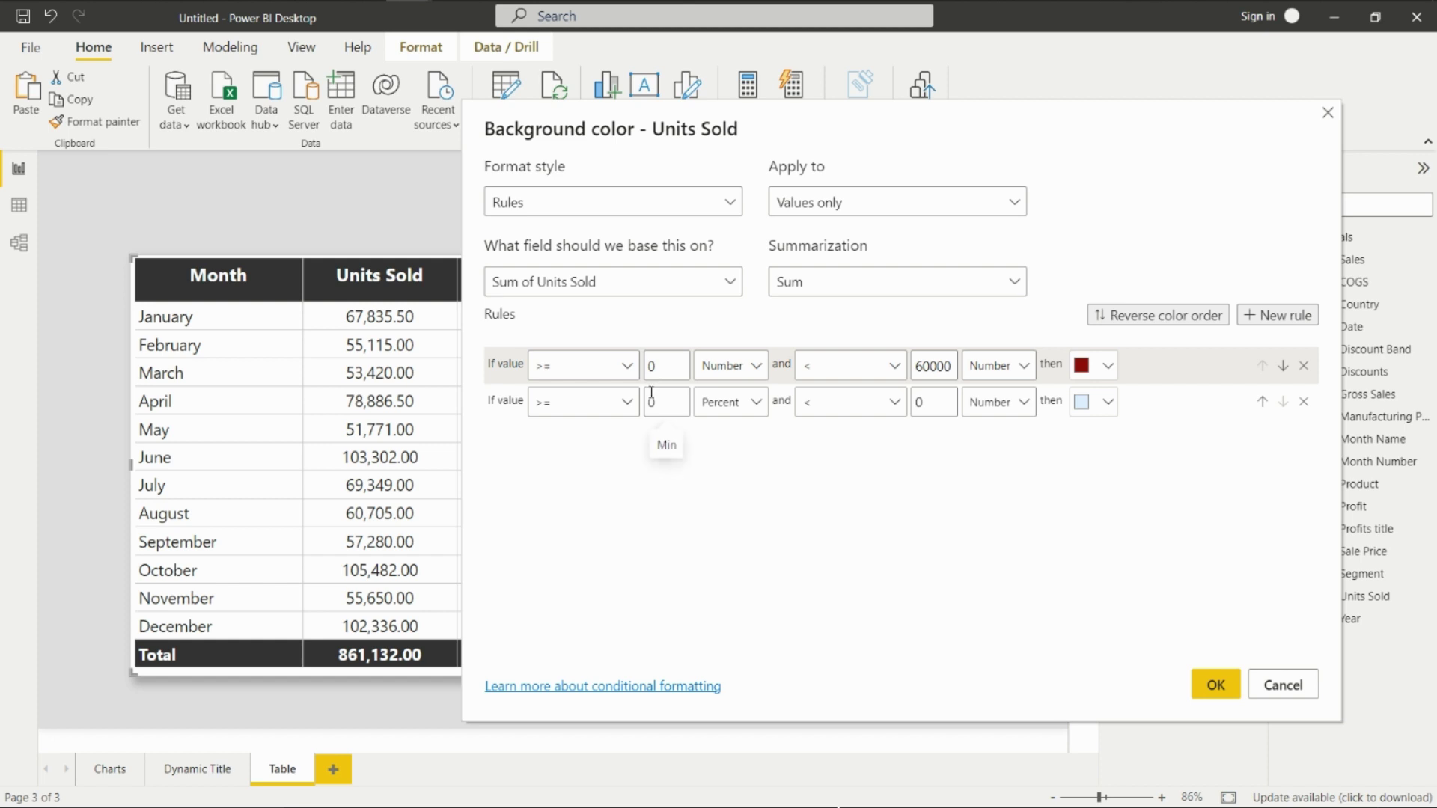
left_click(740, 404)
left_click(722, 433)
left_click(667, 404)
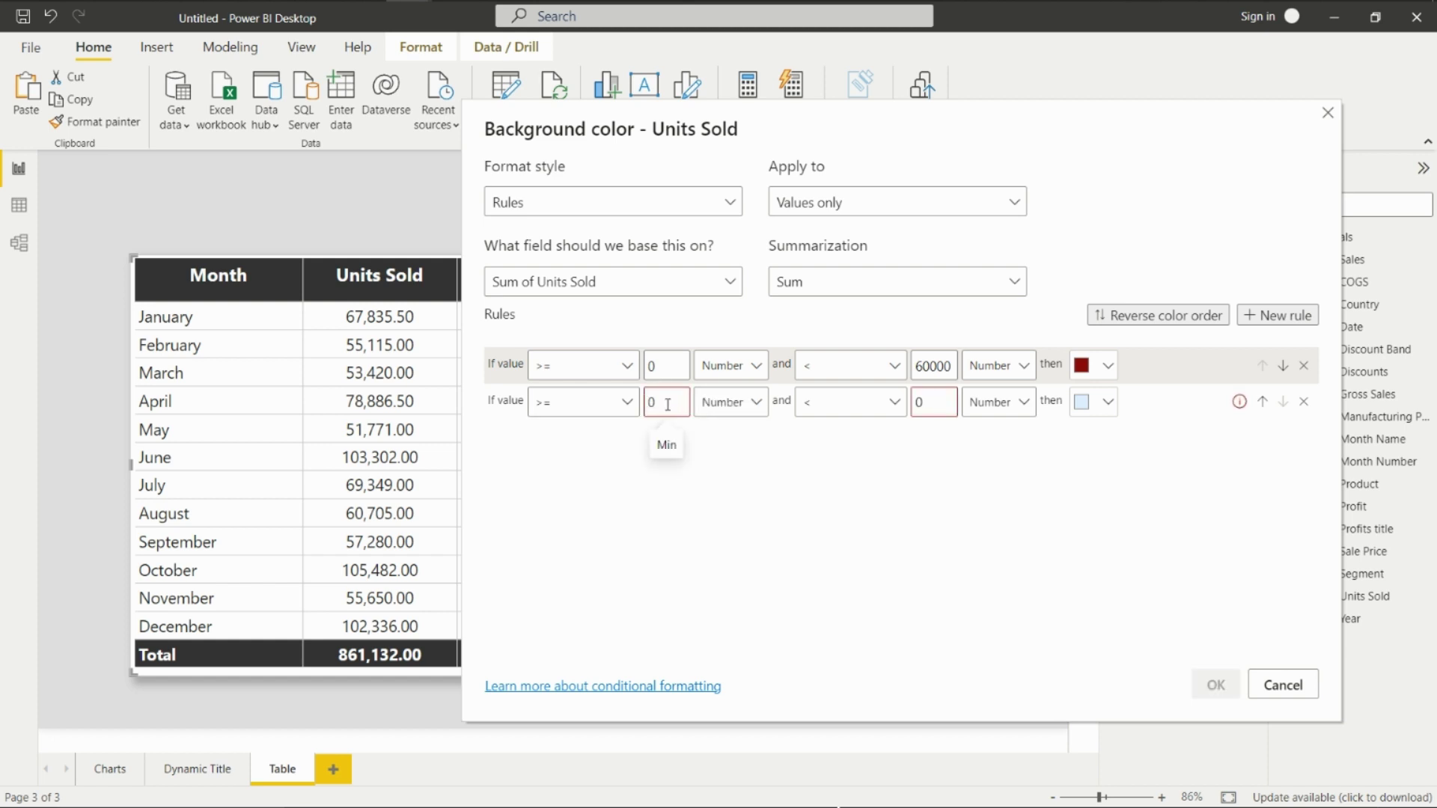
type("60000")
left_click(947, 404)
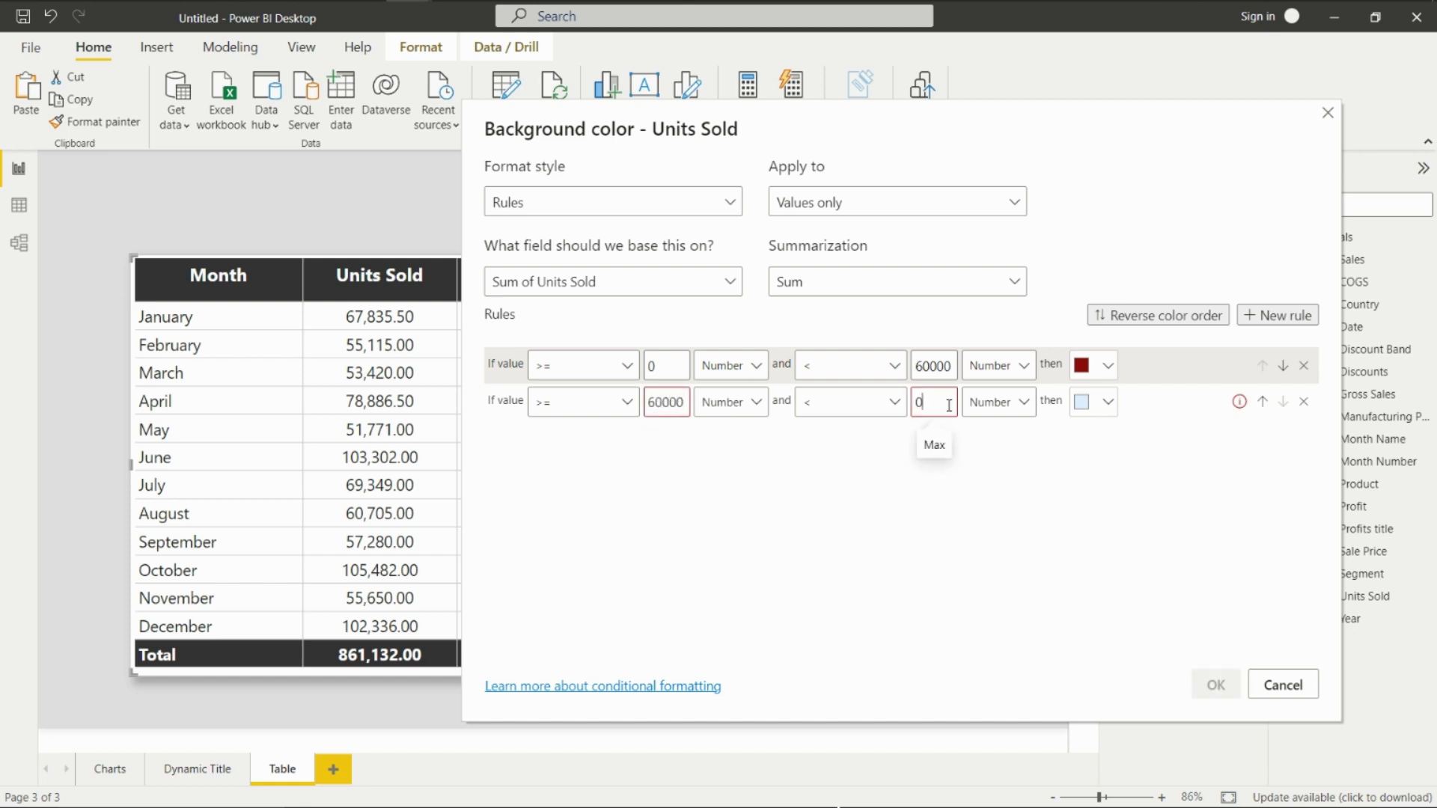
key("BackSpace")
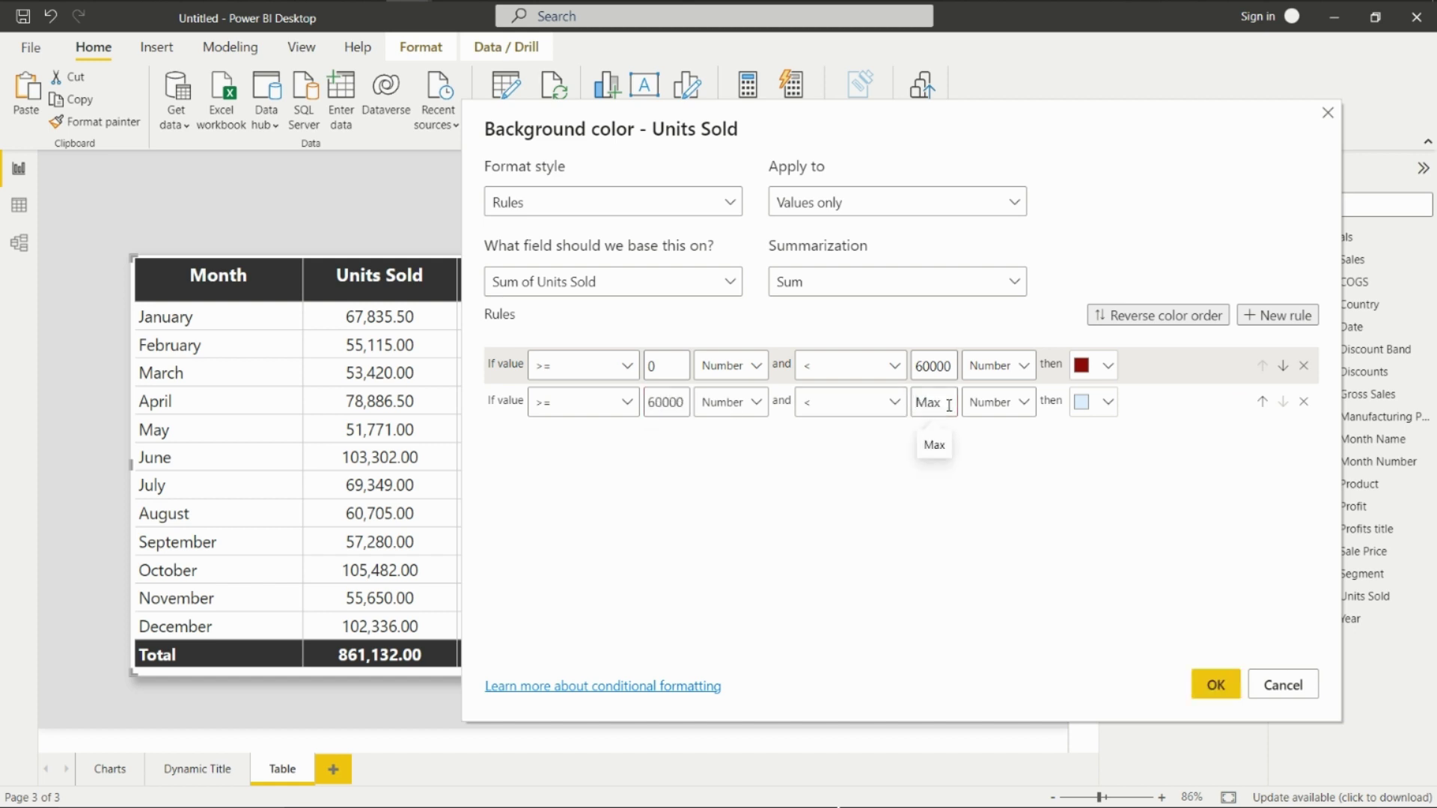
type("1000")
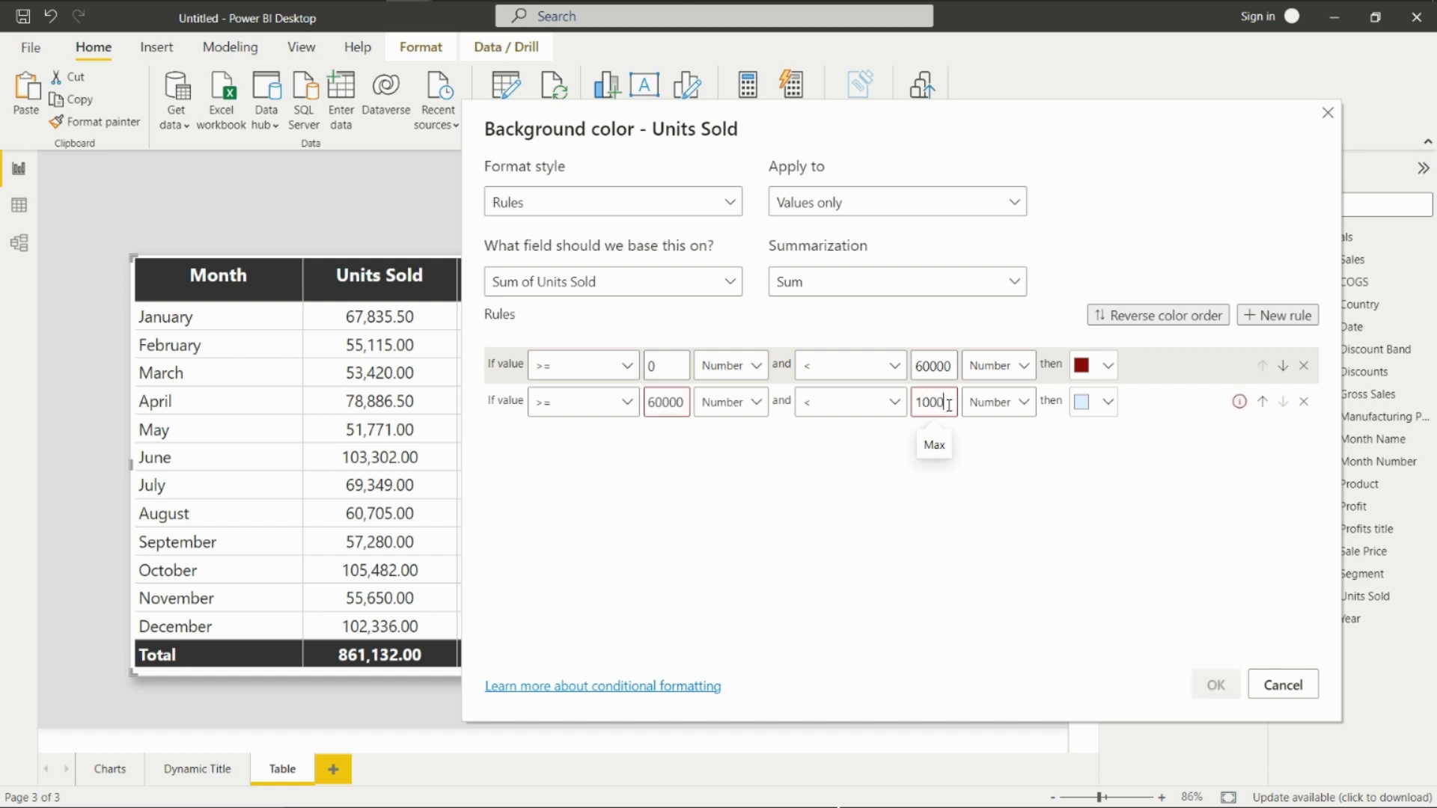
type("000")
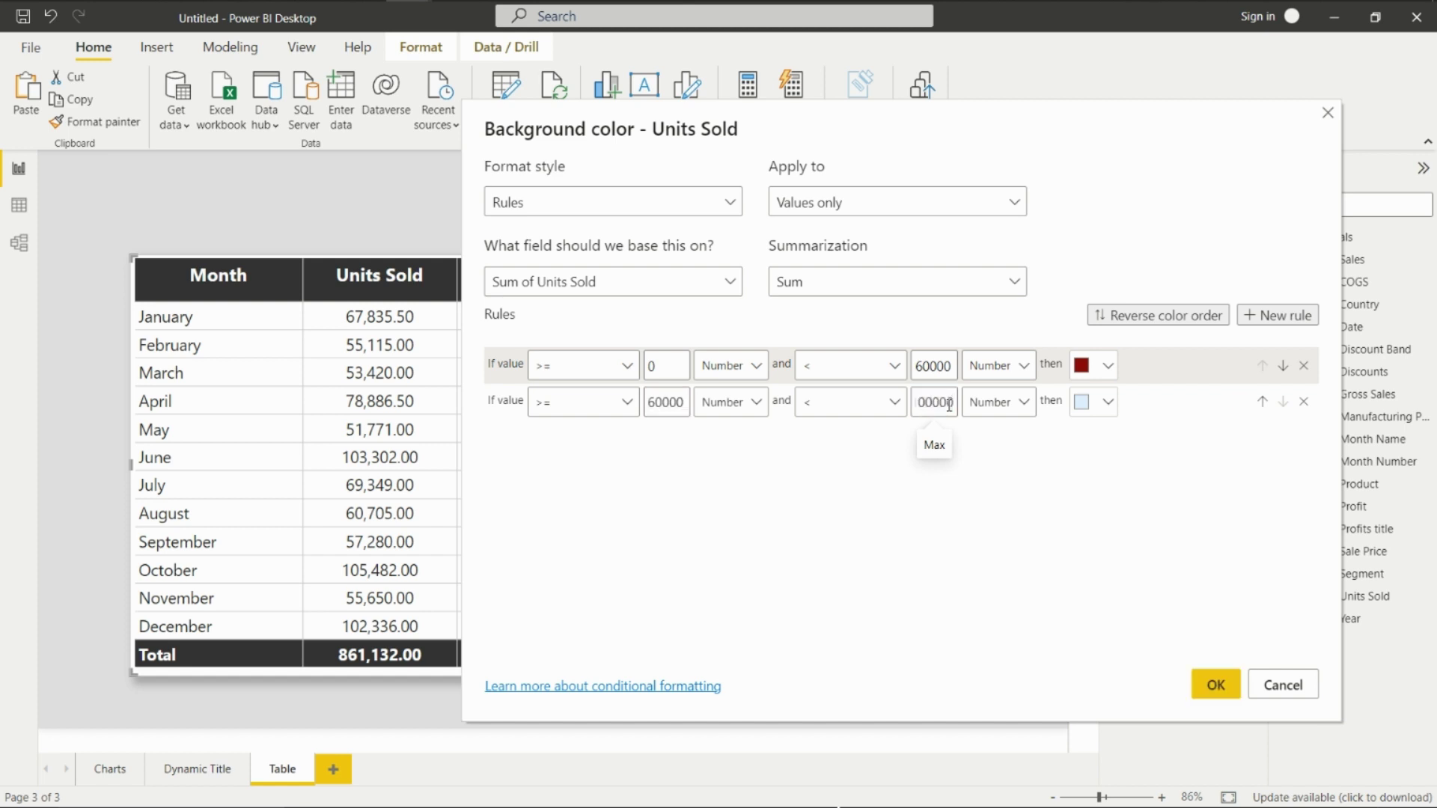
left_click(1107, 404)
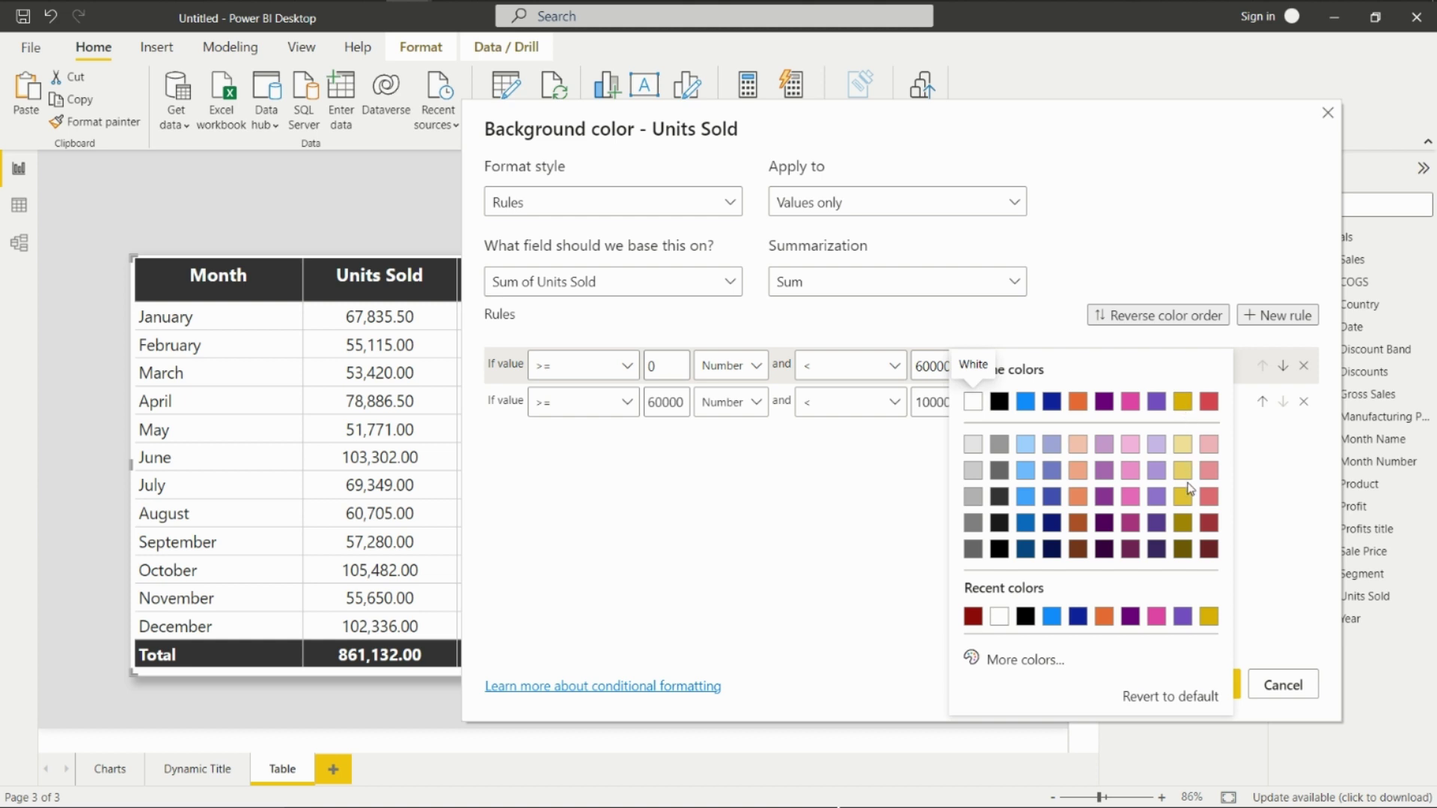
left_click(1183, 525)
Add a third rule covering Units Sold values from 100000 to below 200000, with both limits as numbers.
left_click(1277, 314)
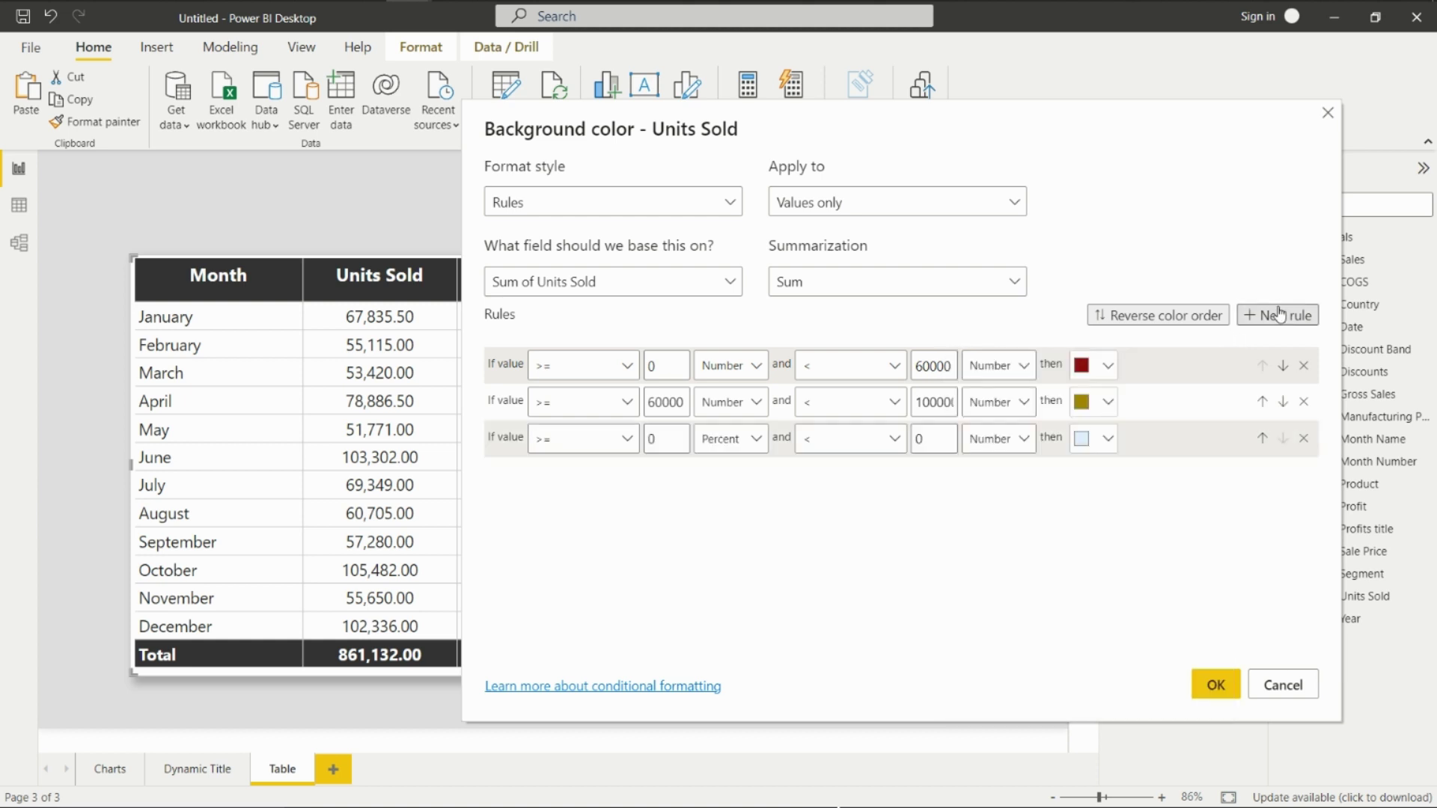
left_click(685, 440)
key("BackSpace")
type("1000")
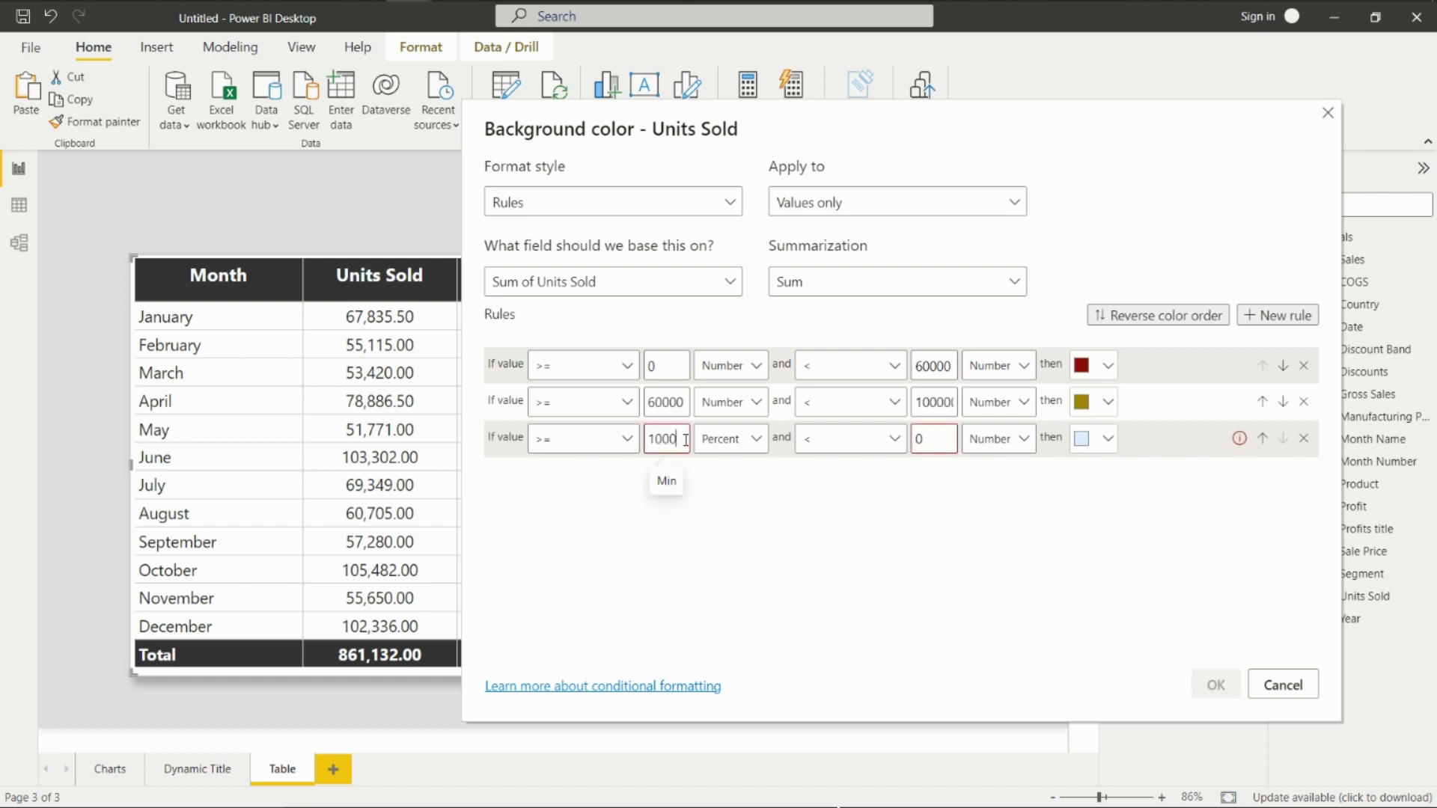
type("000")
left_click(748, 440)
left_click(741, 476)
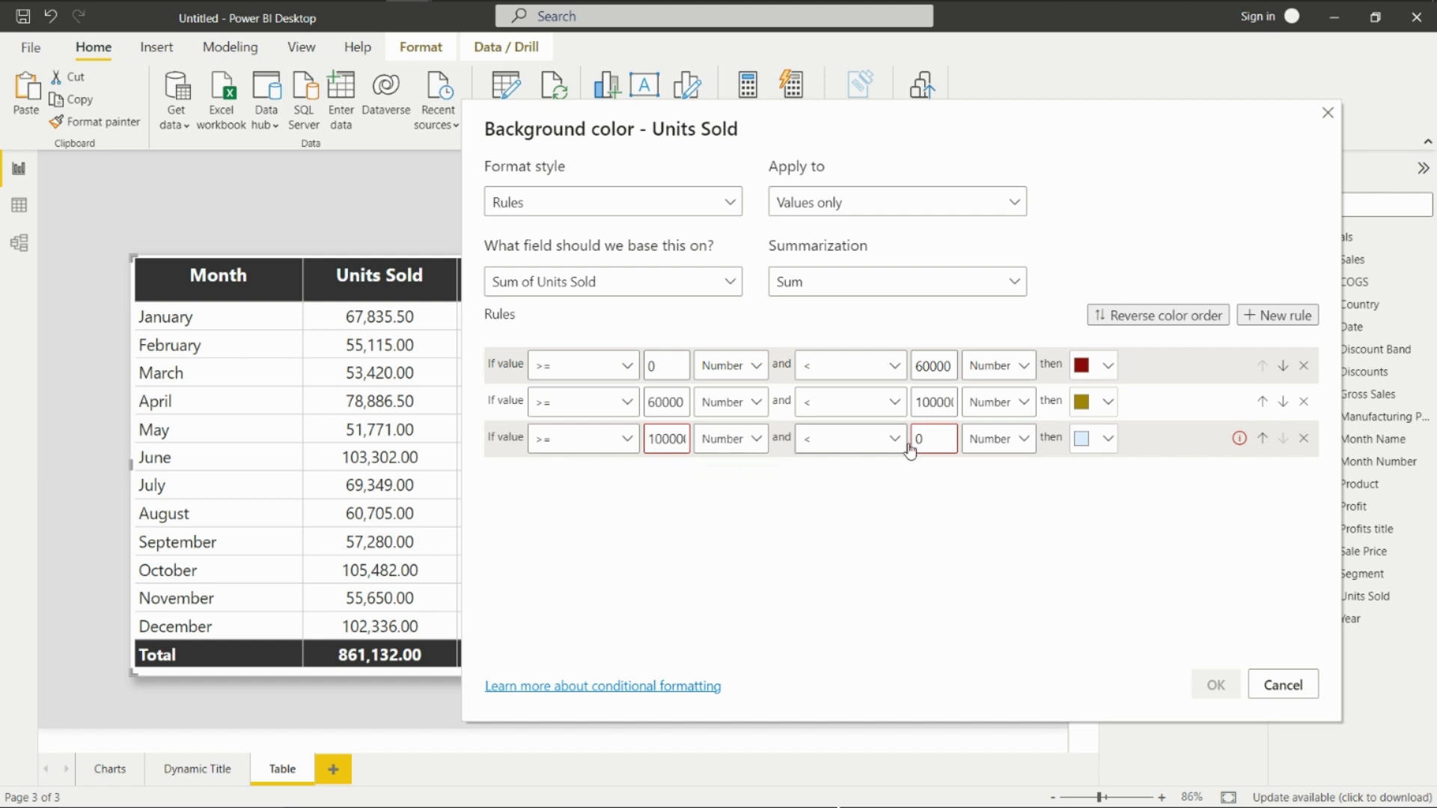
left_click(944, 438)
key("BackSpace")
type("200000")
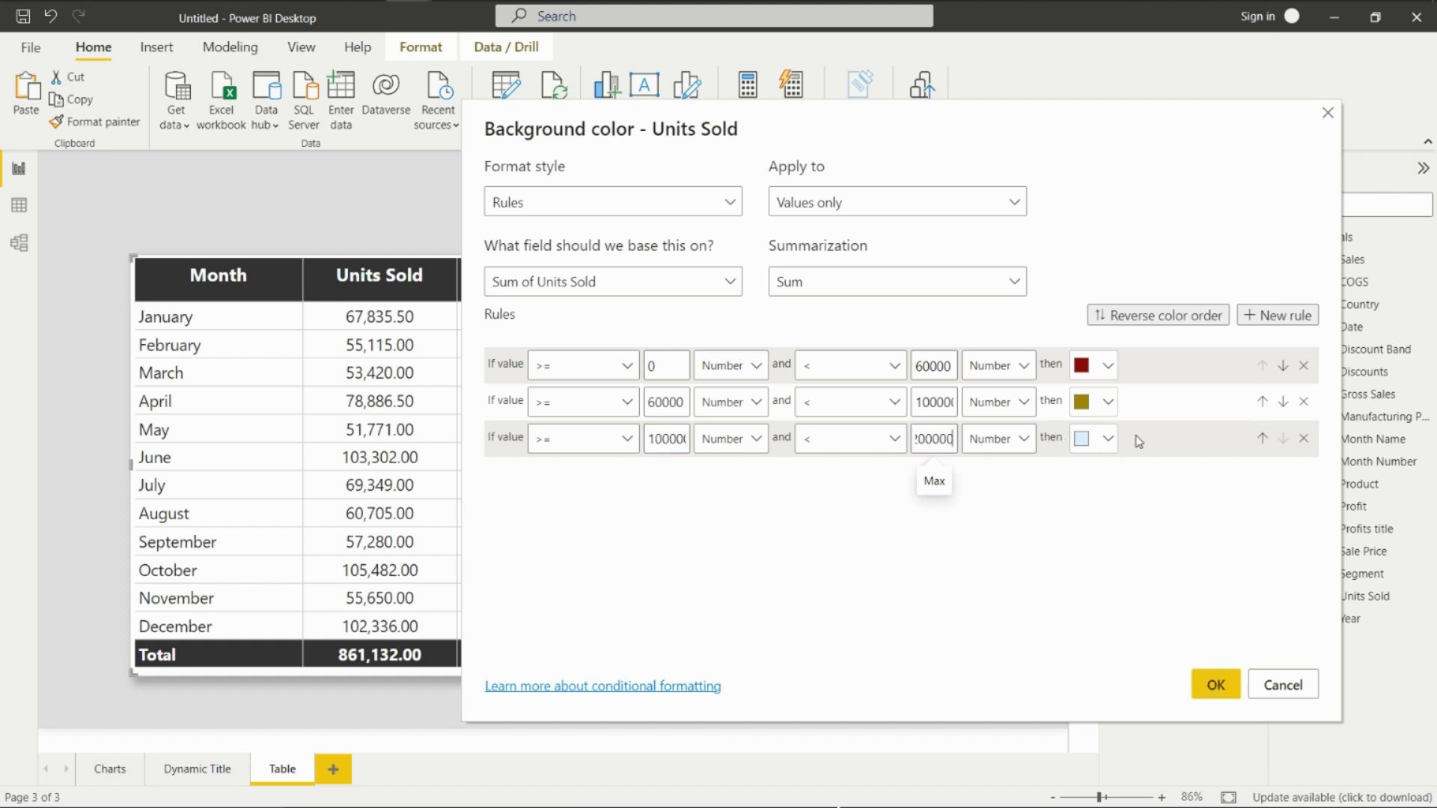
Give the third rule a custom dark green background color and apply the rules to the Units Sold column.
left_click(1108, 439)
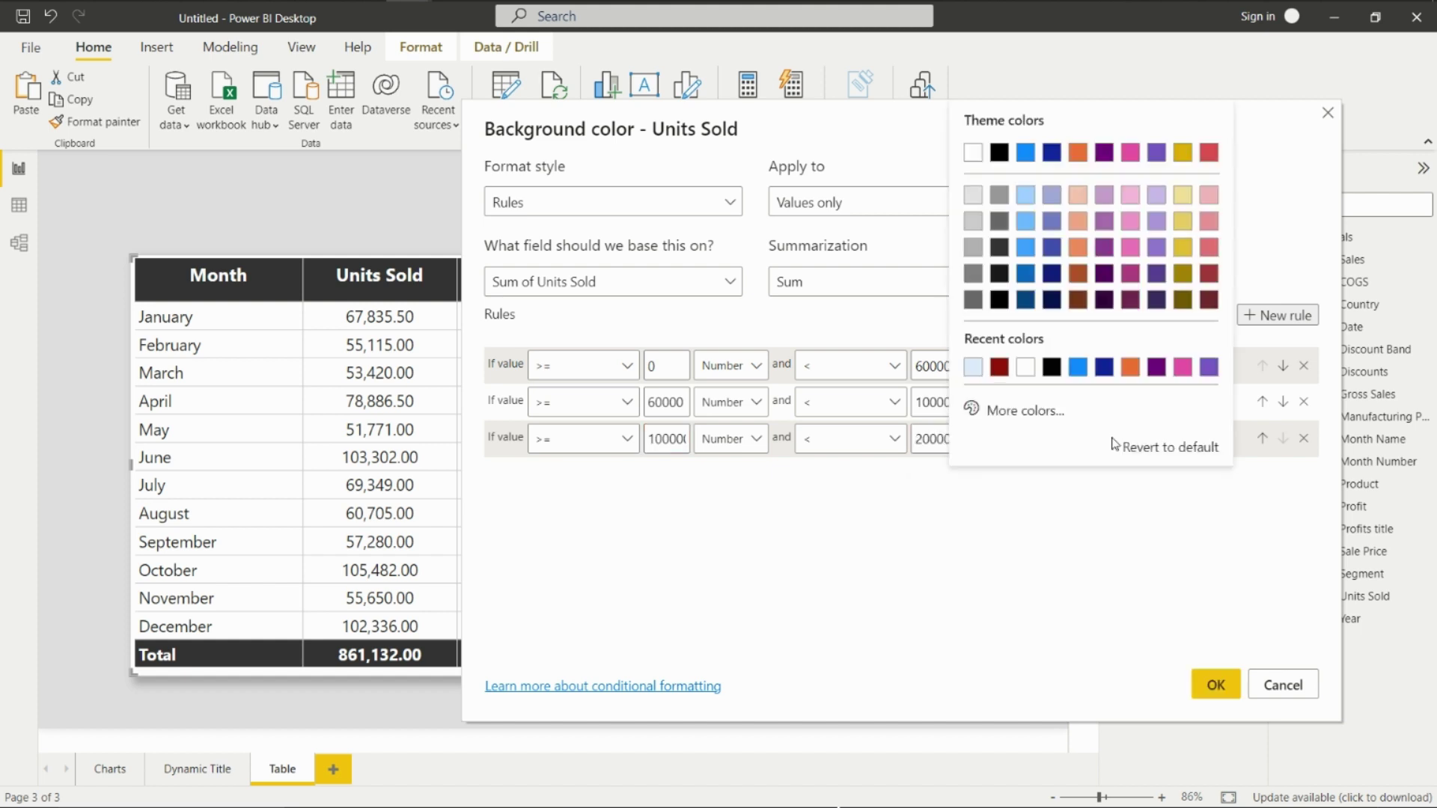
left_click(1033, 411)
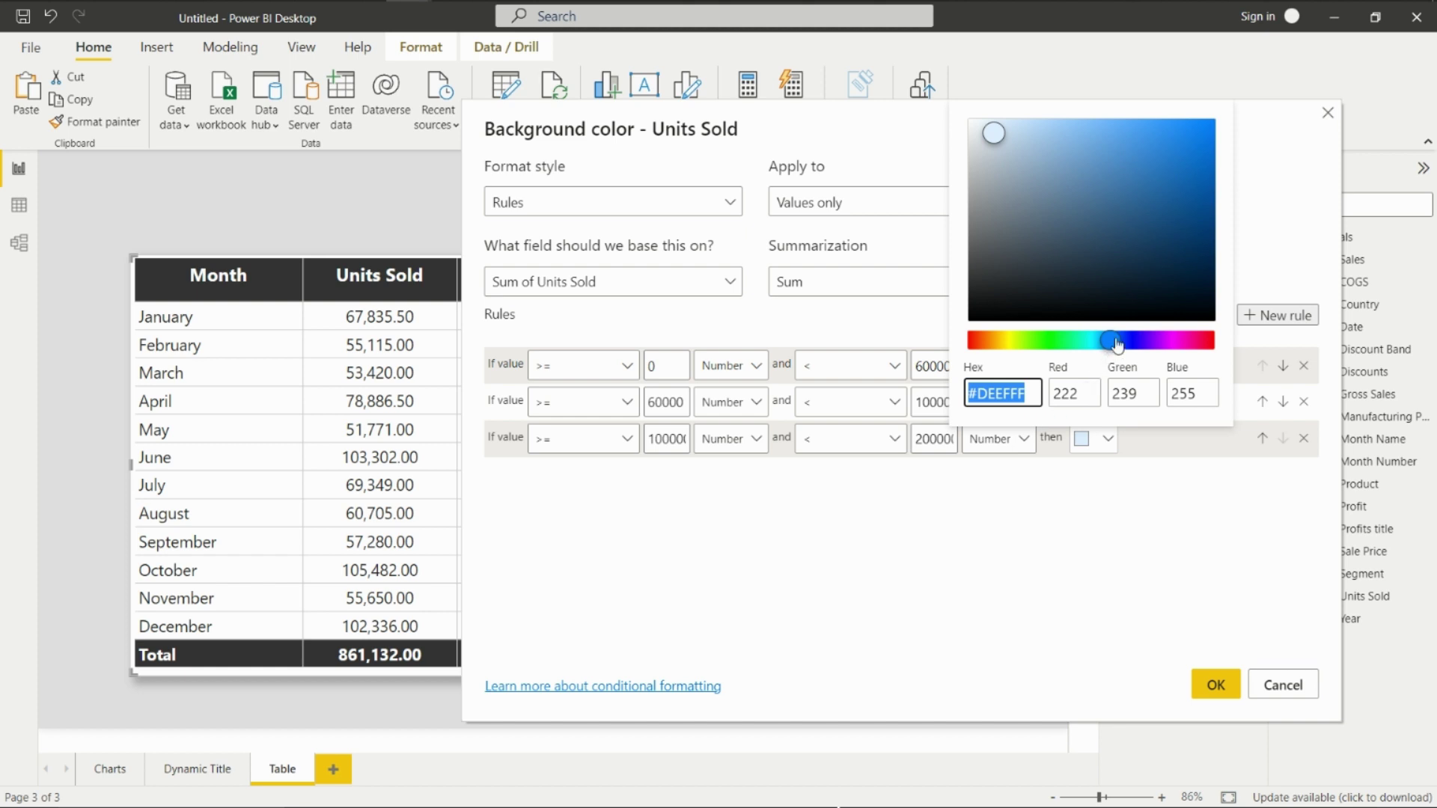
left_click_drag(1117, 344, 1035, 350)
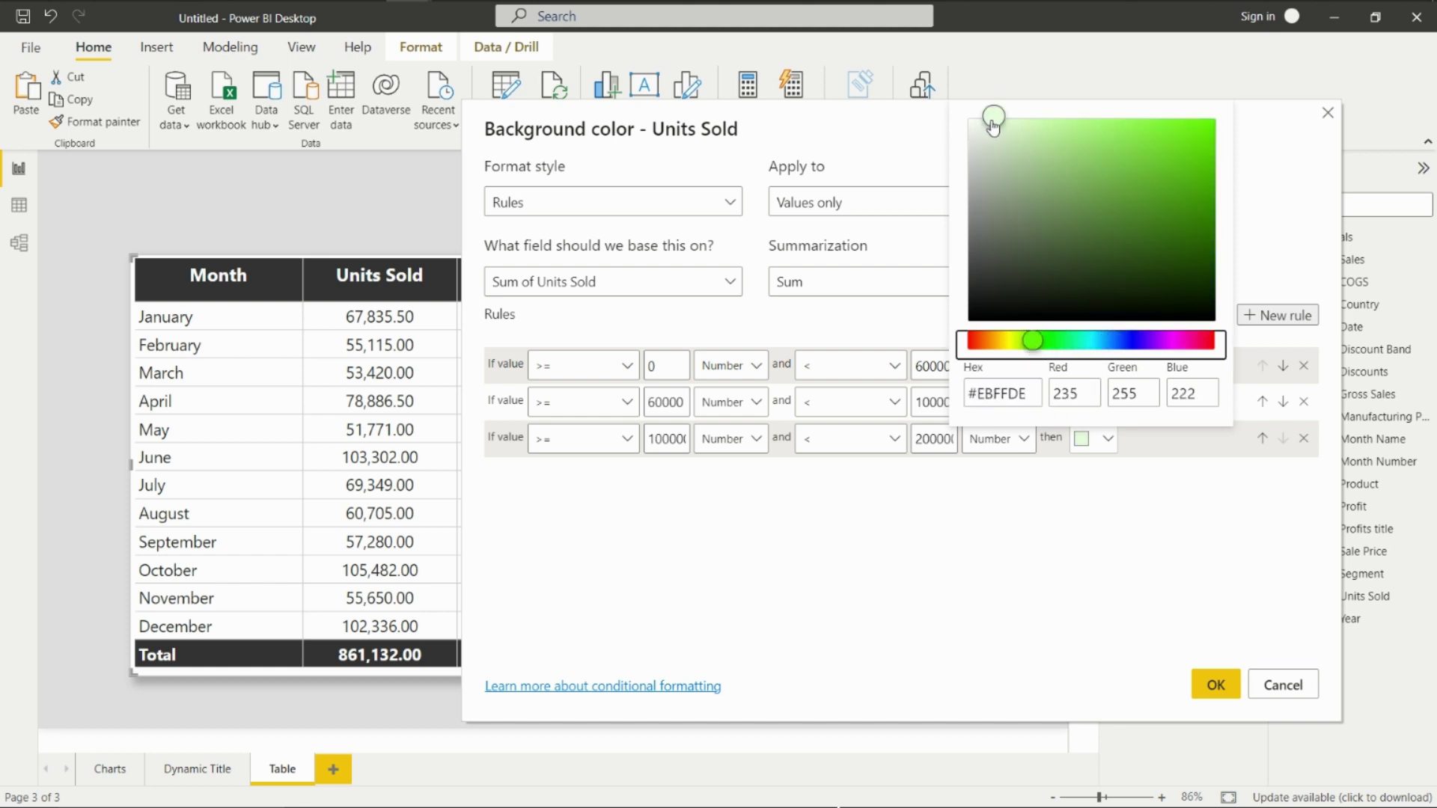
left_click_drag(992, 118, 1181, 260)
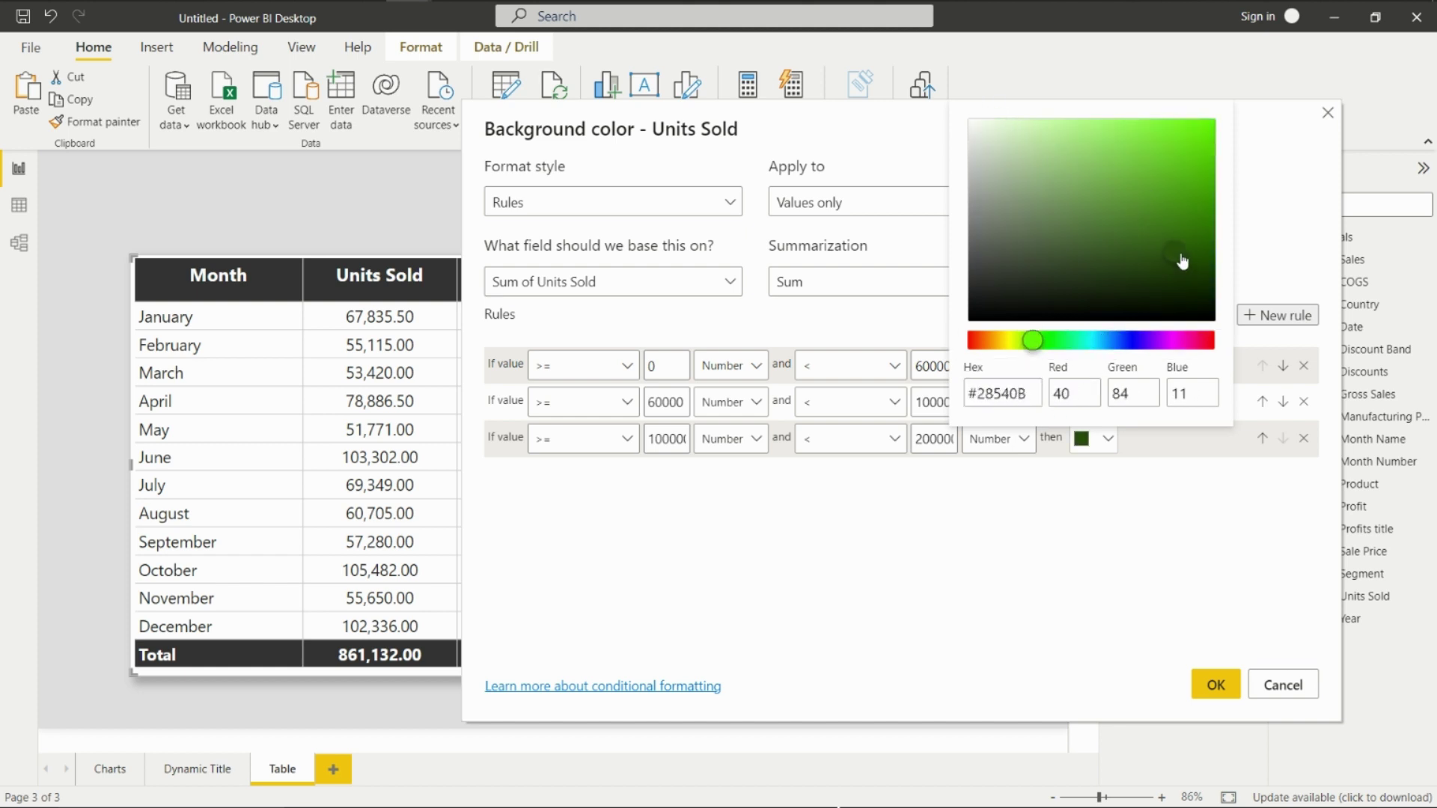
left_click(1179, 529)
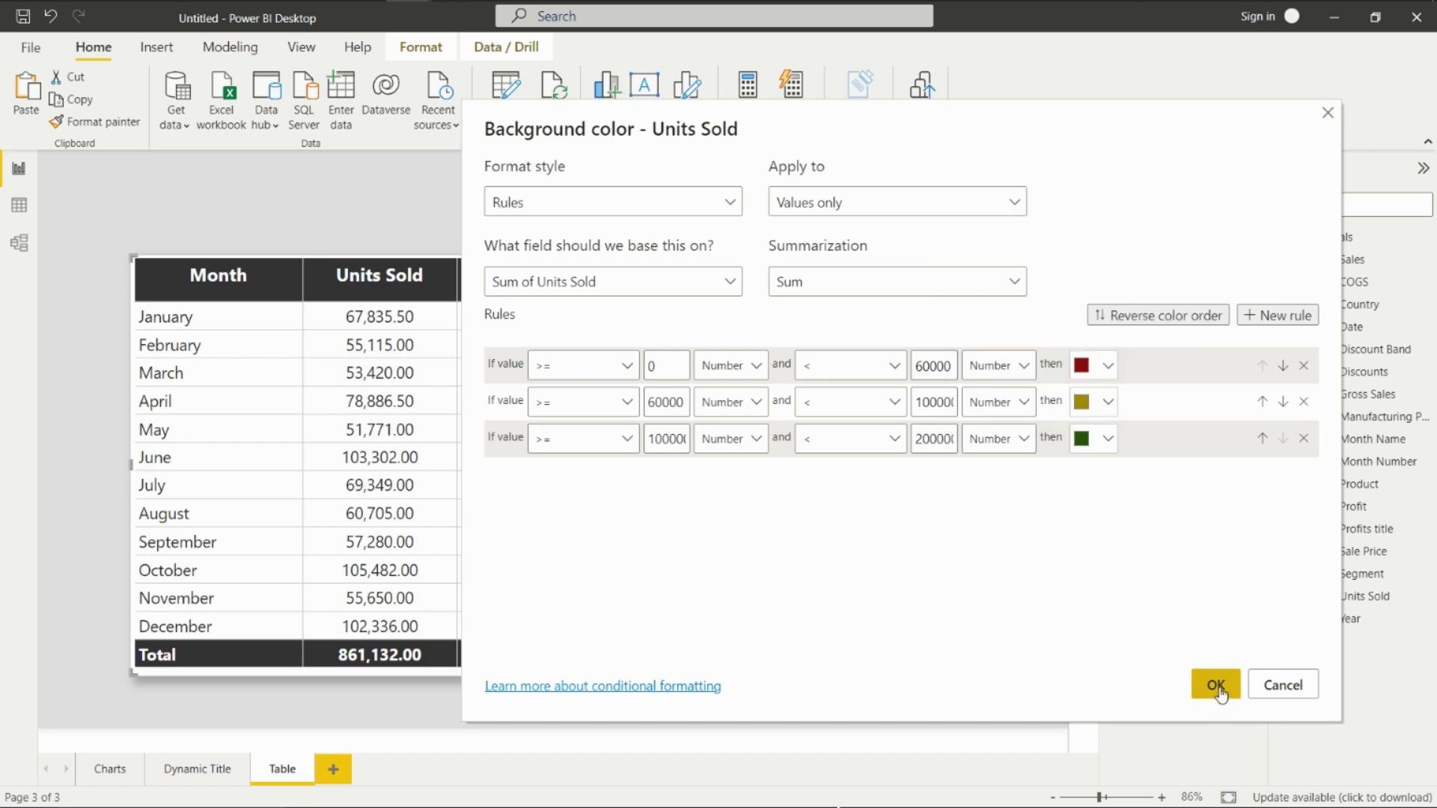
left_click(1216, 685)
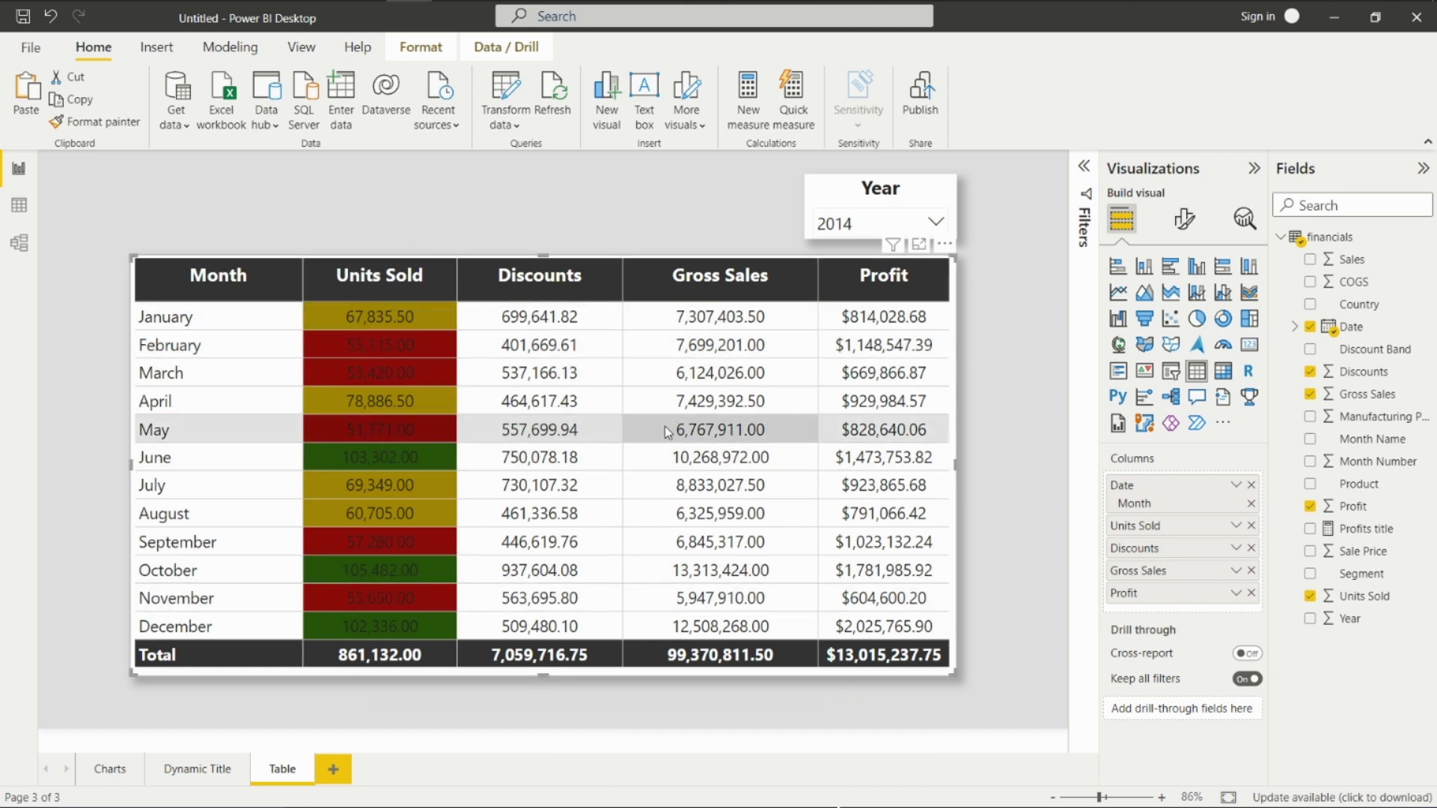
Open the conditional formatting options for the table's Profit column.
left_click(1236, 592)
mouse_move(1003, 274)
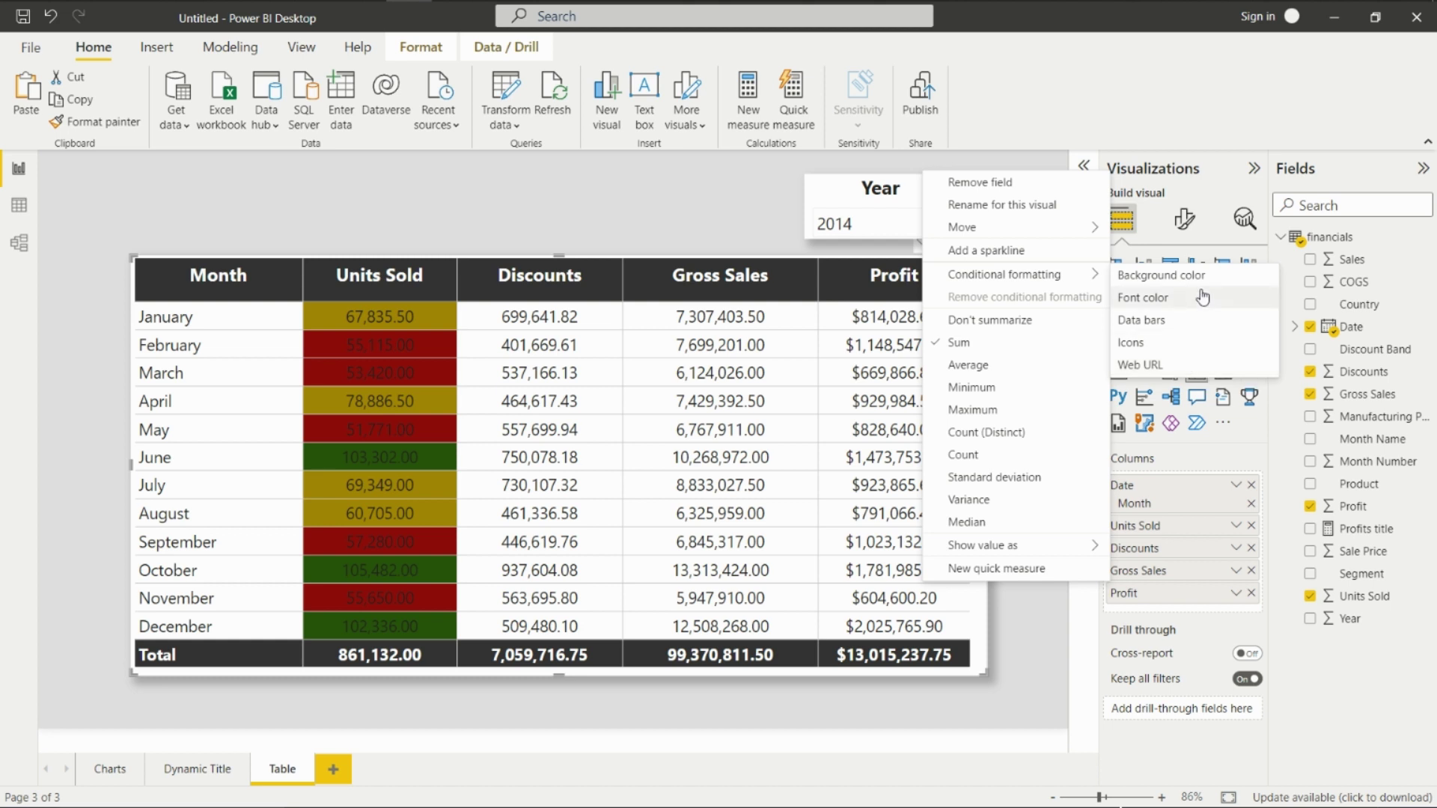